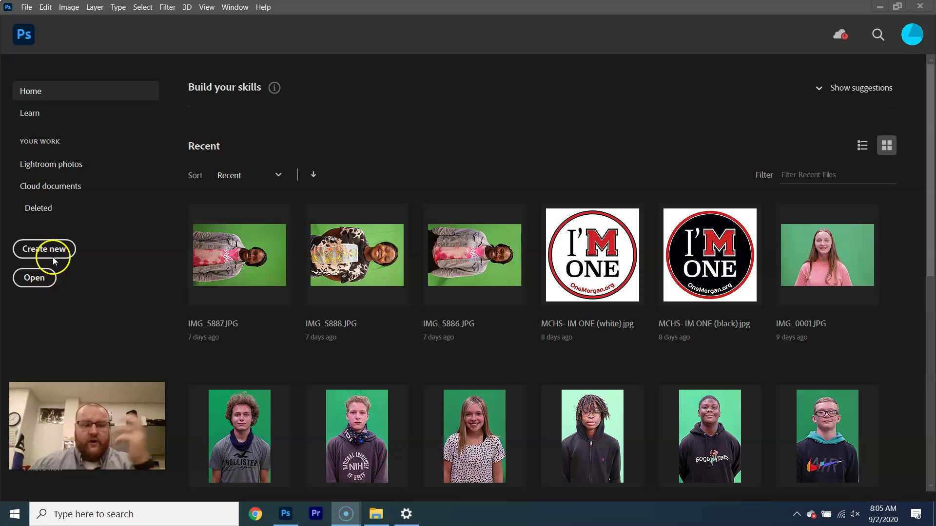
- Start a new document with the Mobile iPhone 8/7/6 Plus preset (1242 x 2208 px)
left_click(54, 255)
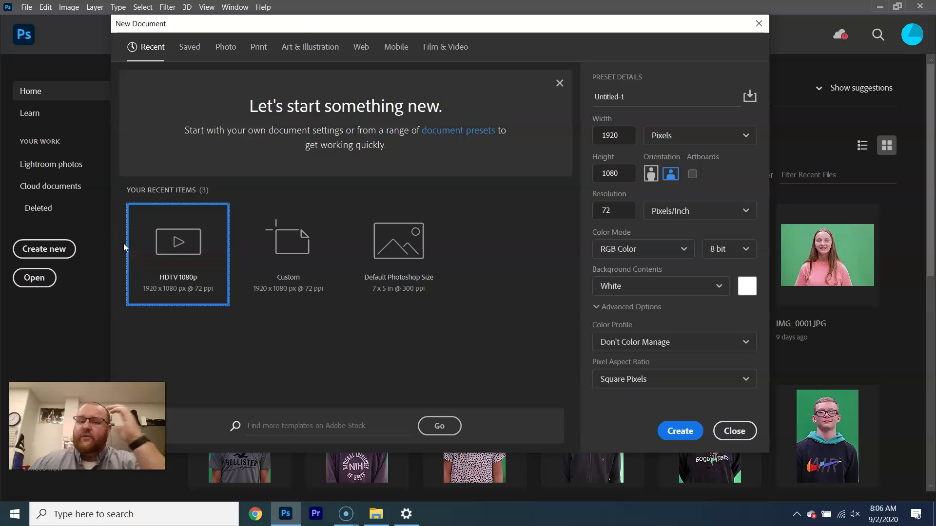
left_click(362, 49)
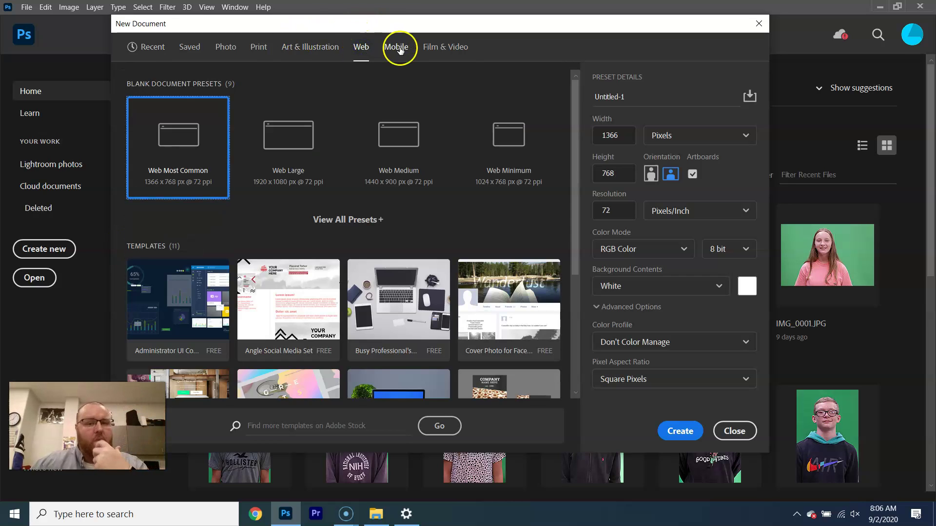
left_click(400, 49)
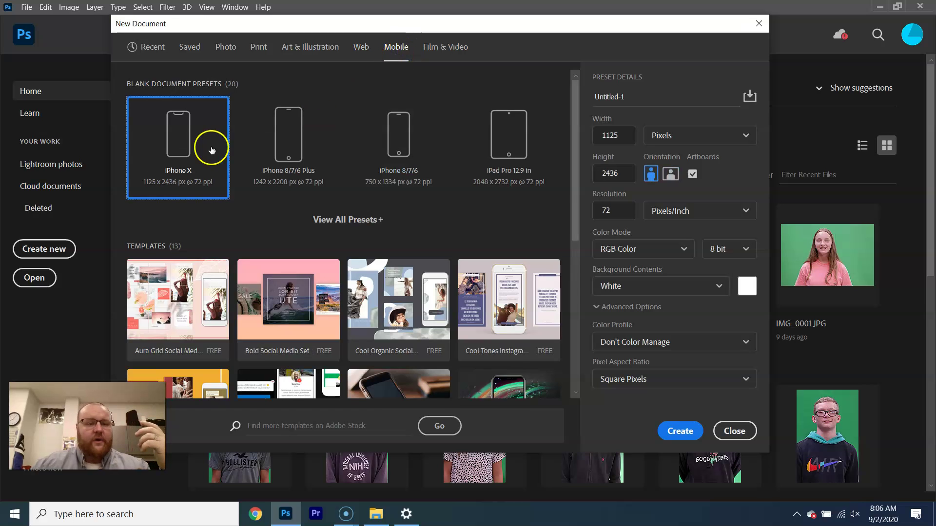
left_click(256, 142)
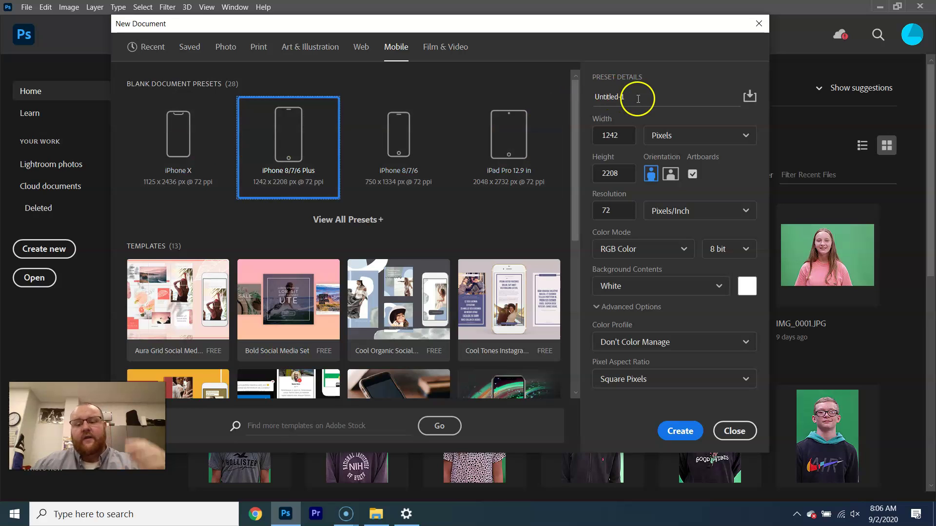
- Name the document 'Shapes Name Lesson - 9-2-2020'
left_click_drag(638, 99, 587, 101)
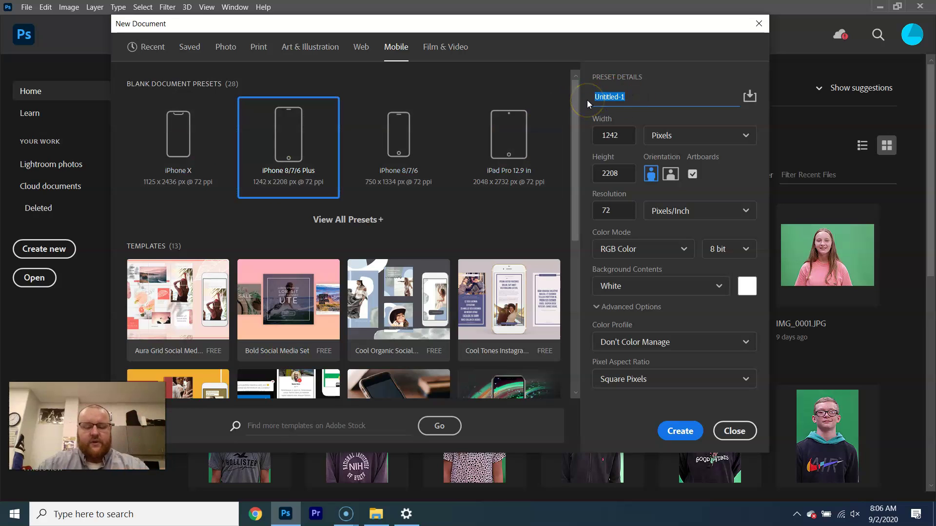
type("Shapes Name Lesson 0")
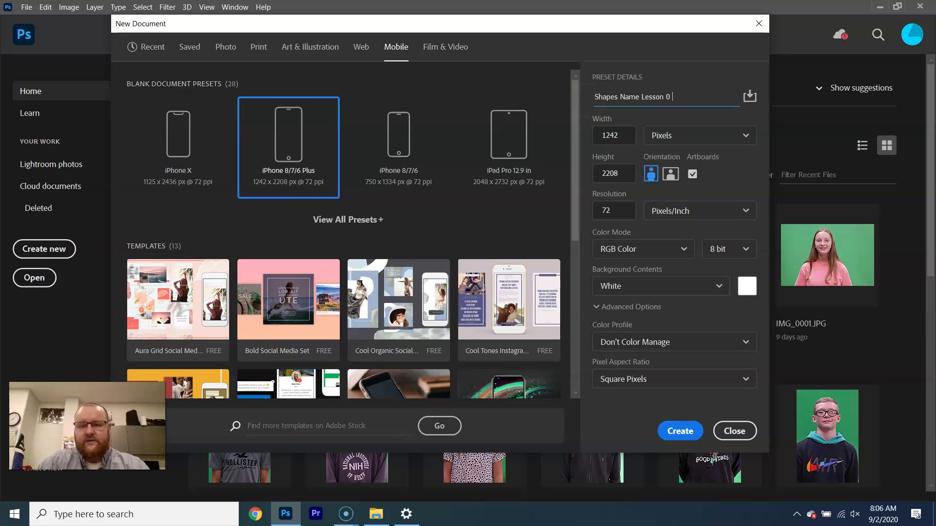
key("BackSpace")
type("- 9")
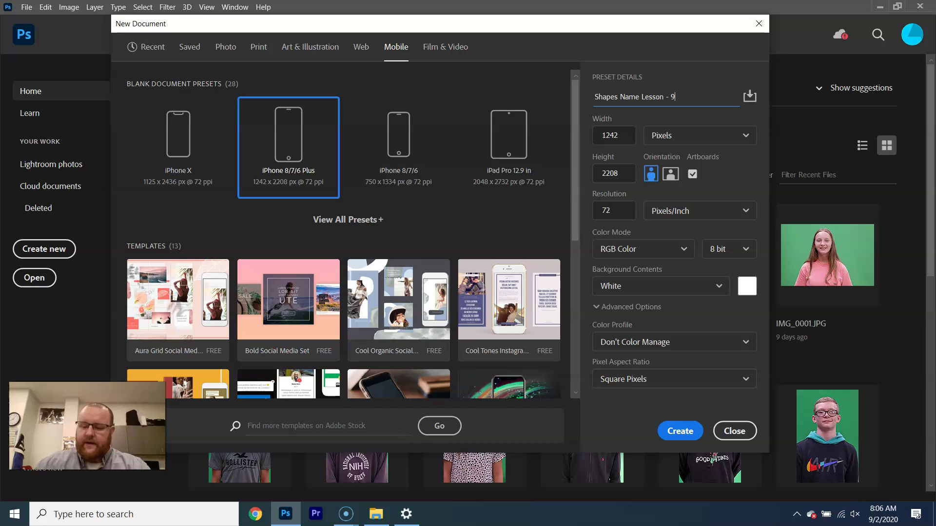
type("-2-2020")
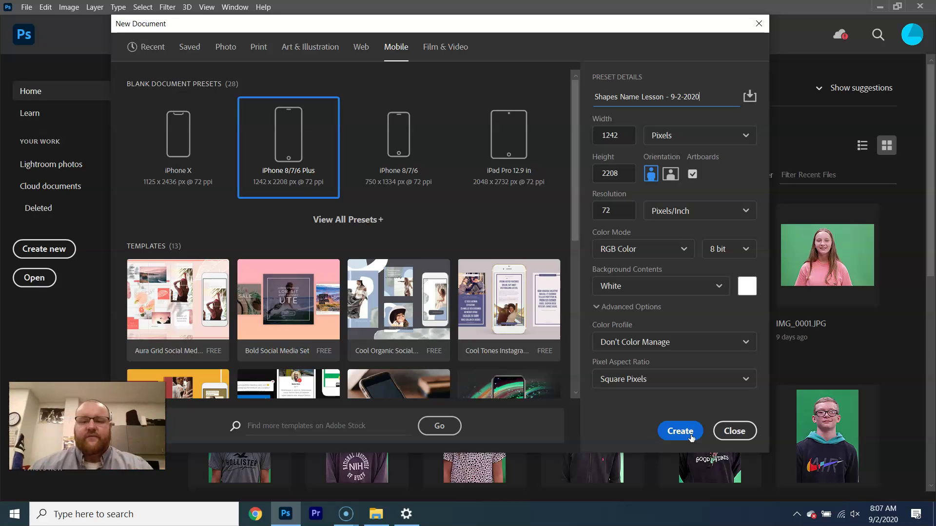
- Create the 1242 x 2208 px document, opening a blank Artboard 1 with Layer 1
left_click(692, 438)
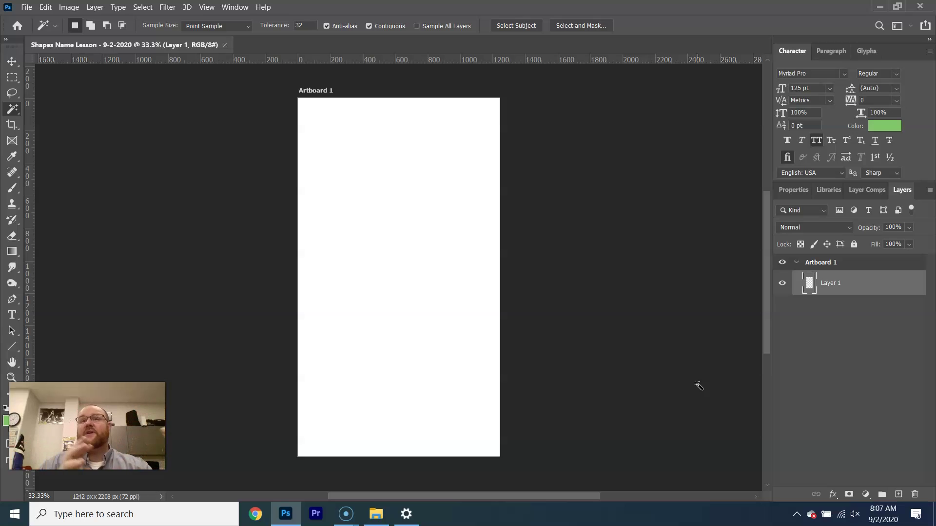
left_click(715, 367)
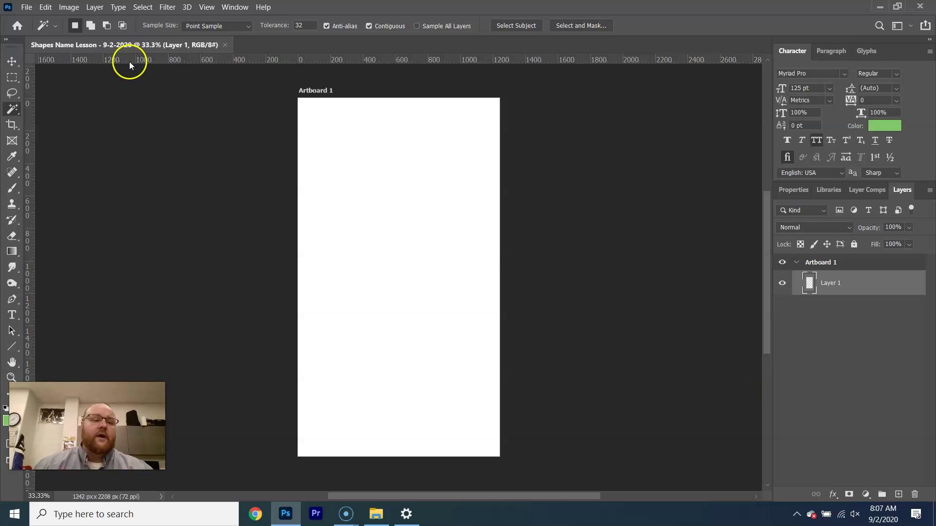
- Save to the Desktop as Shapes Name Lesson - 9-2-2020.psd with maximized compatibility
left_click(27, 7)
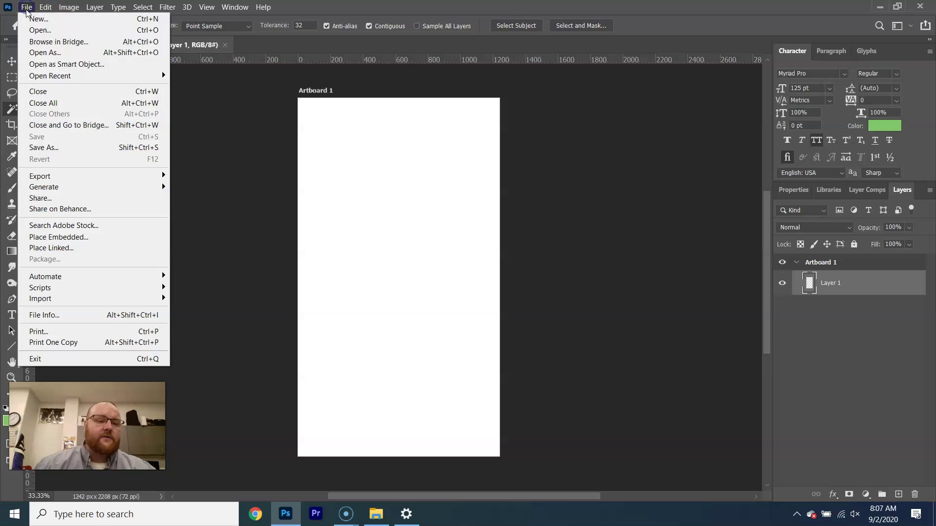
left_click(95, 148)
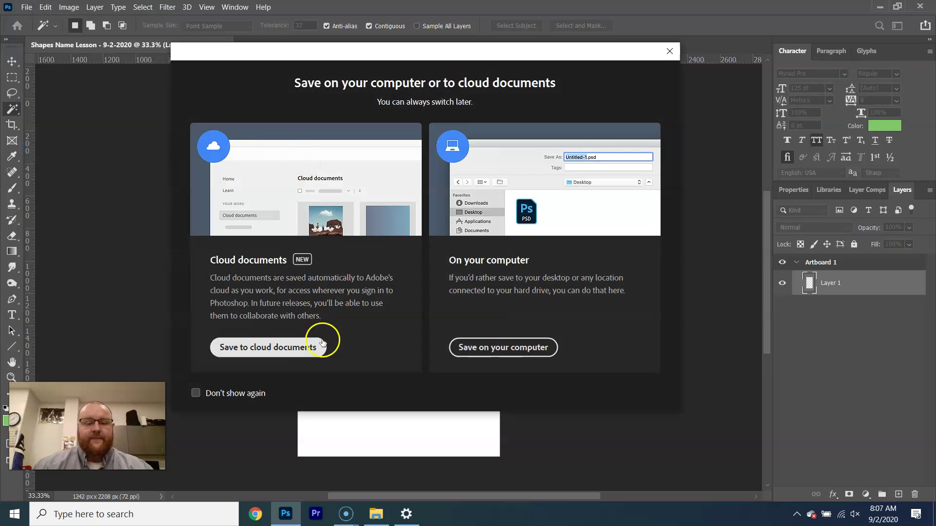
left_click(510, 347)
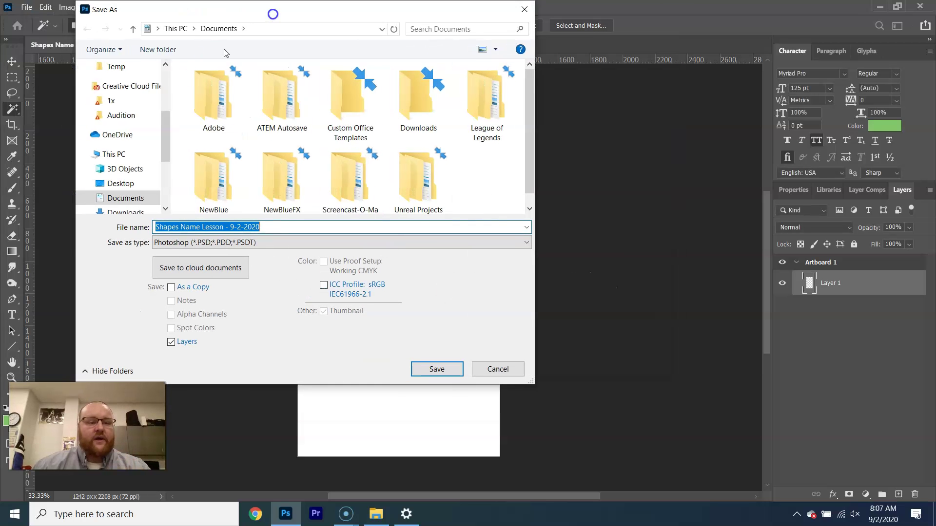
left_click(121, 184)
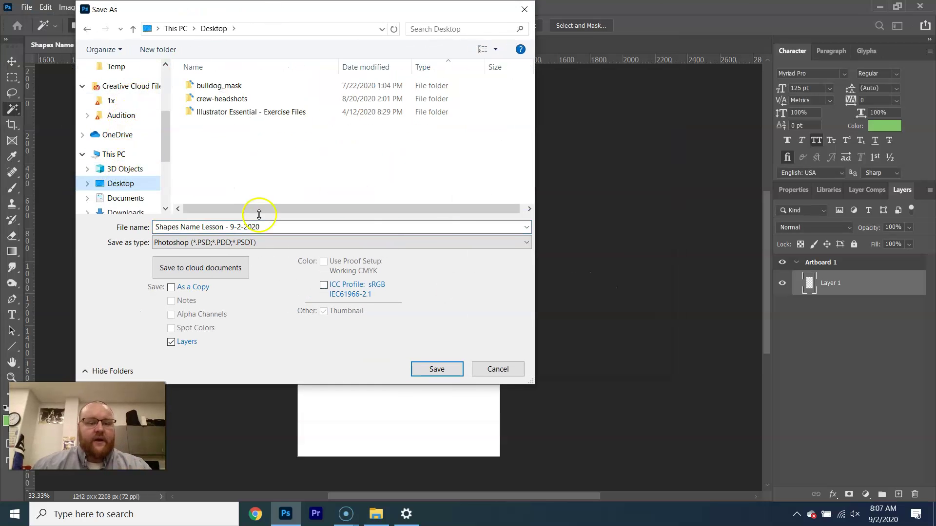
left_click(273, 228)
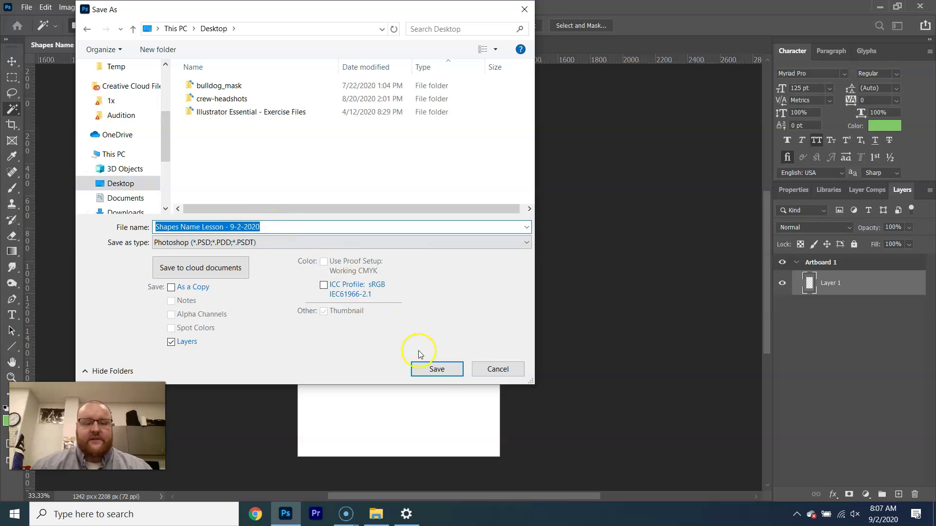
left_click(436, 370)
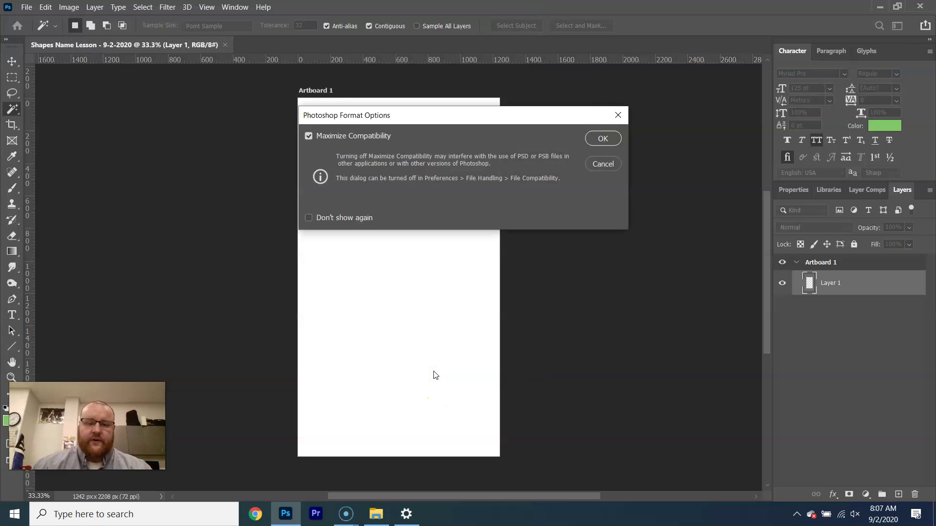
left_click(601, 137)
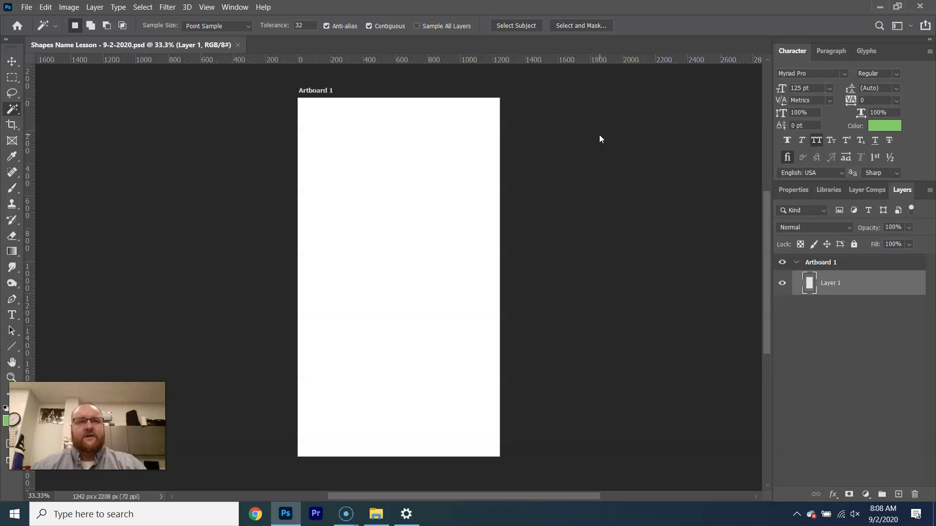
left_click(733, 138)
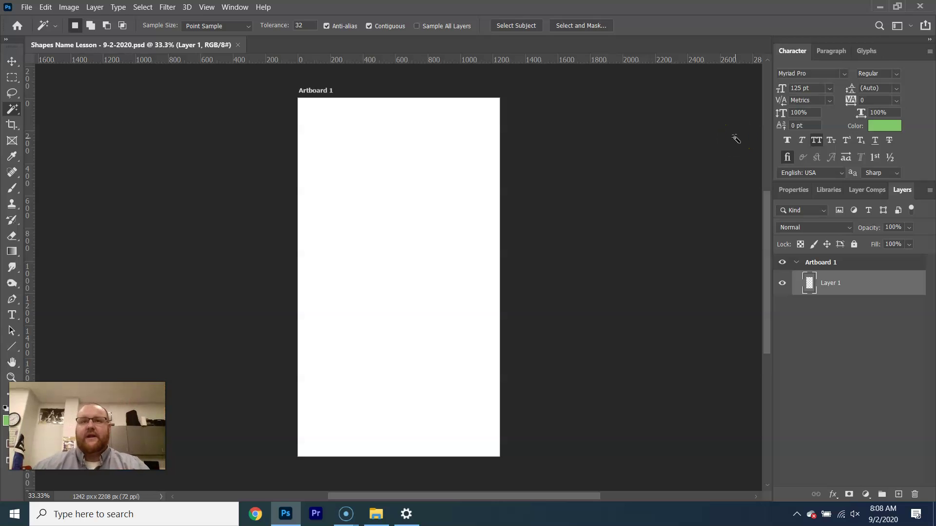
left_click(738, 138)
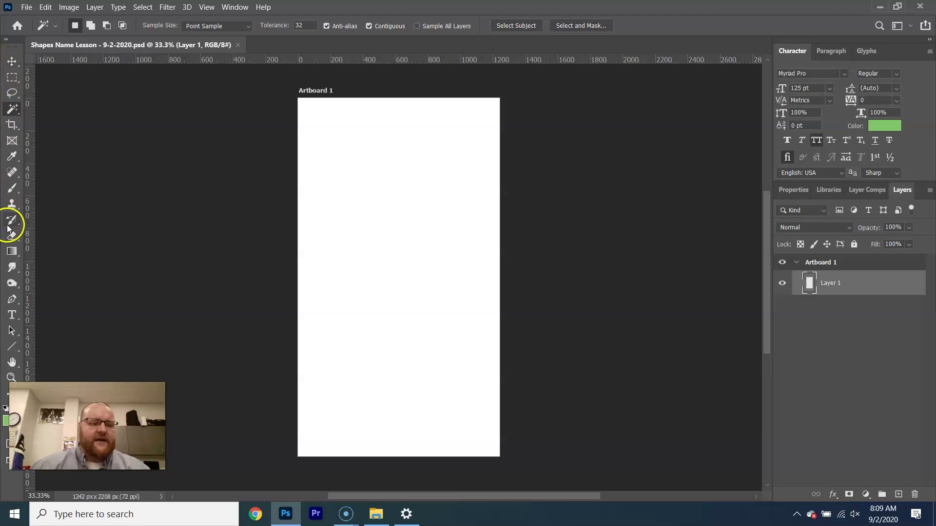
- Try the V, C, W and G tool shortcuts on the canvas, ending on the Move tool
left_click(13, 63)
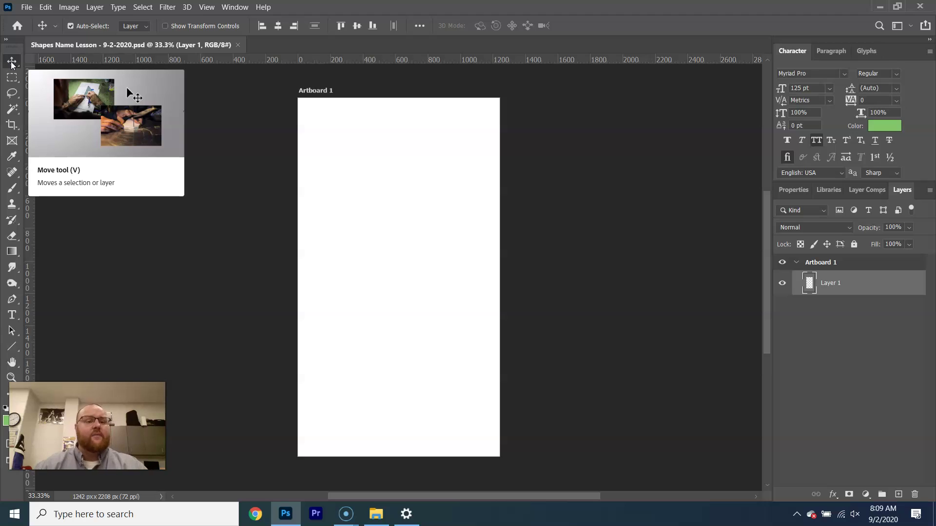
key("c")
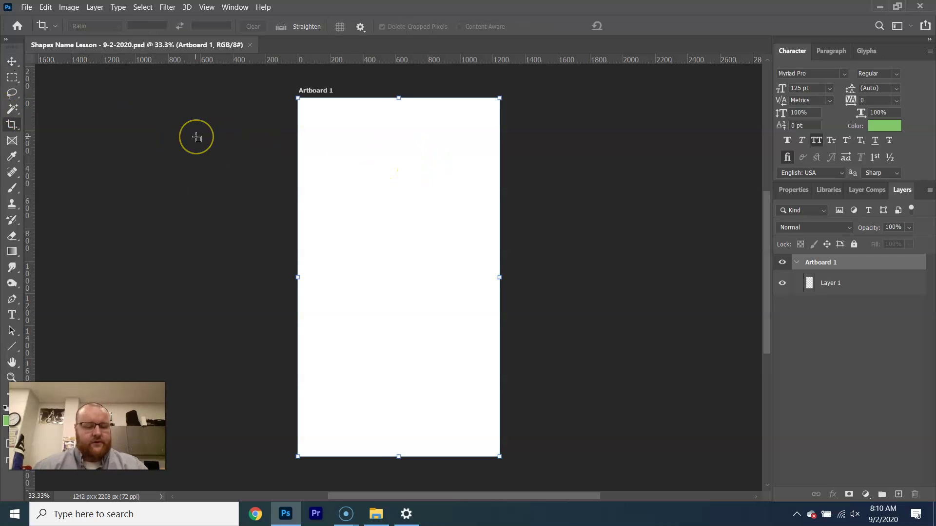
key("w")
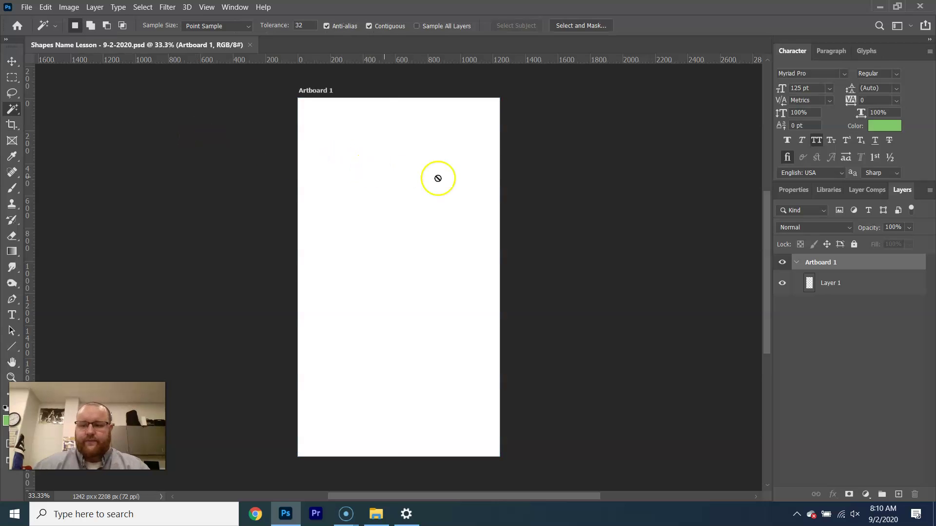
left_click(407, 174)
key("v")
left_click(421, 174)
left_click(407, 175)
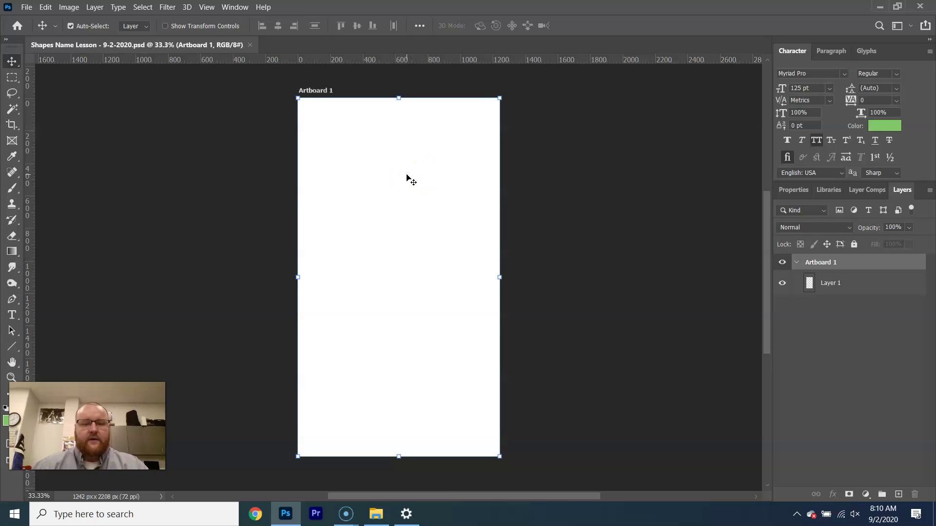
key("g")
left_click_drag(417, 174, 438, 177)
key("v")
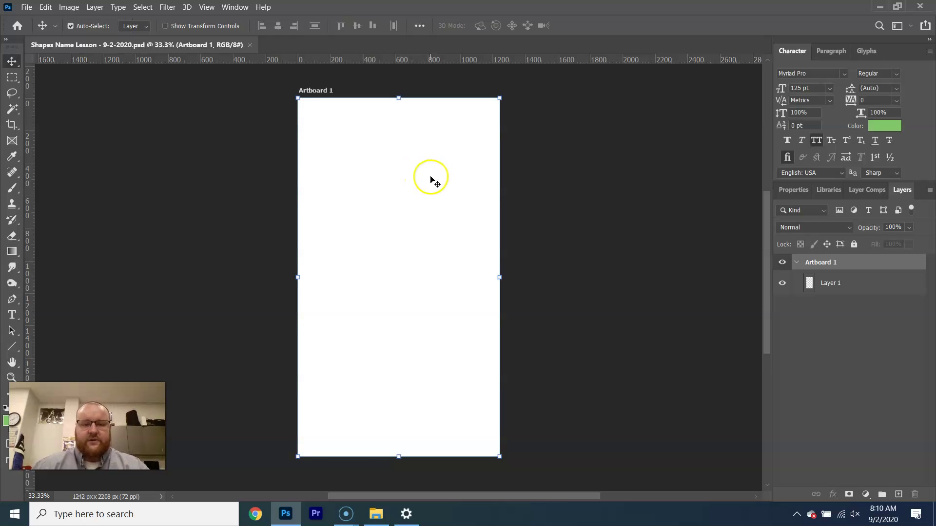
- Cycle the full-screen modes with F, then return to standard layout with the Move tool
key("f")
key("f")
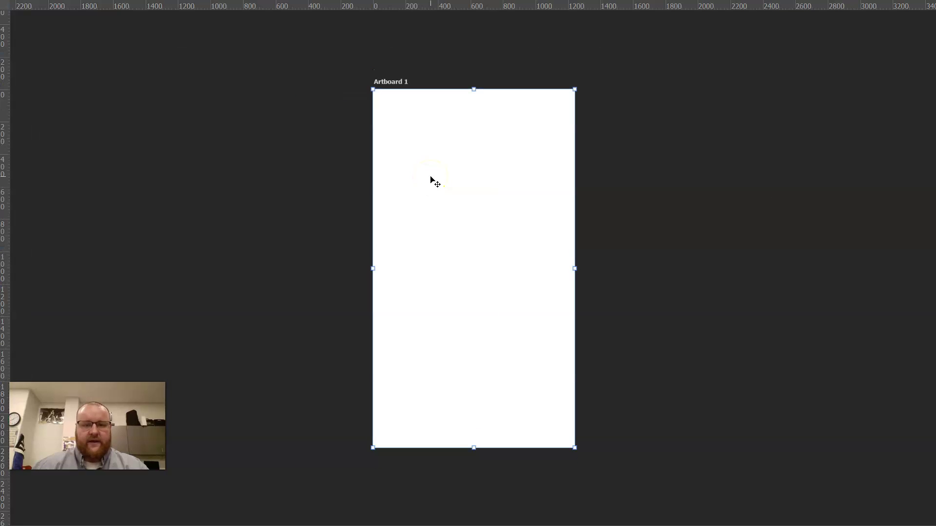
key("f")
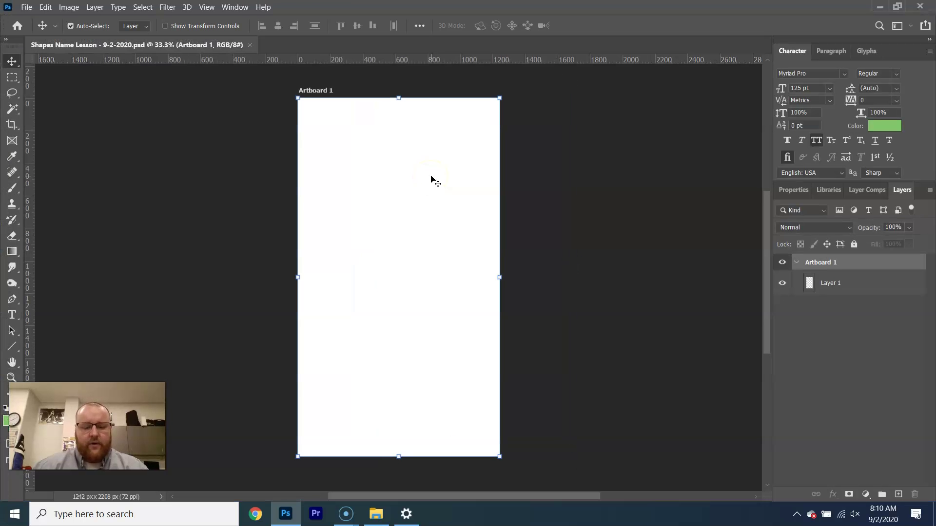
key("g")
key("v")
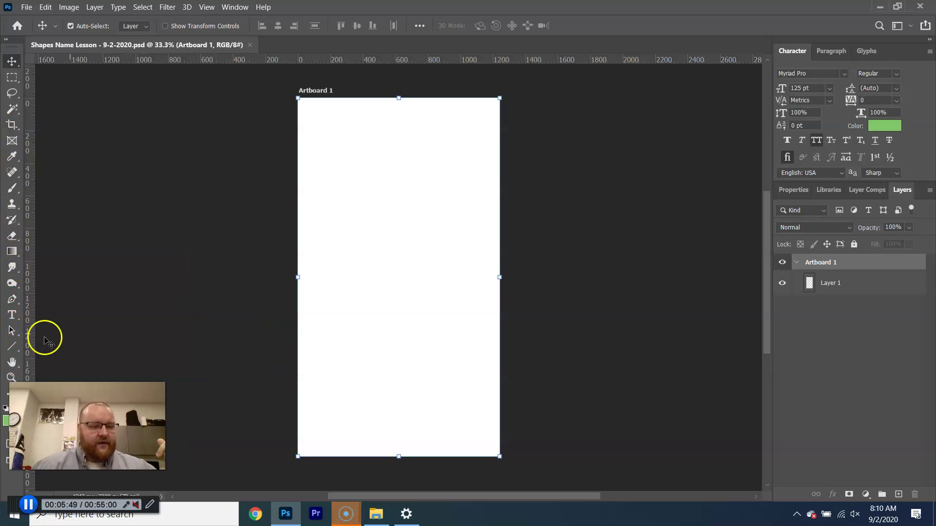
left_click(11, 348)
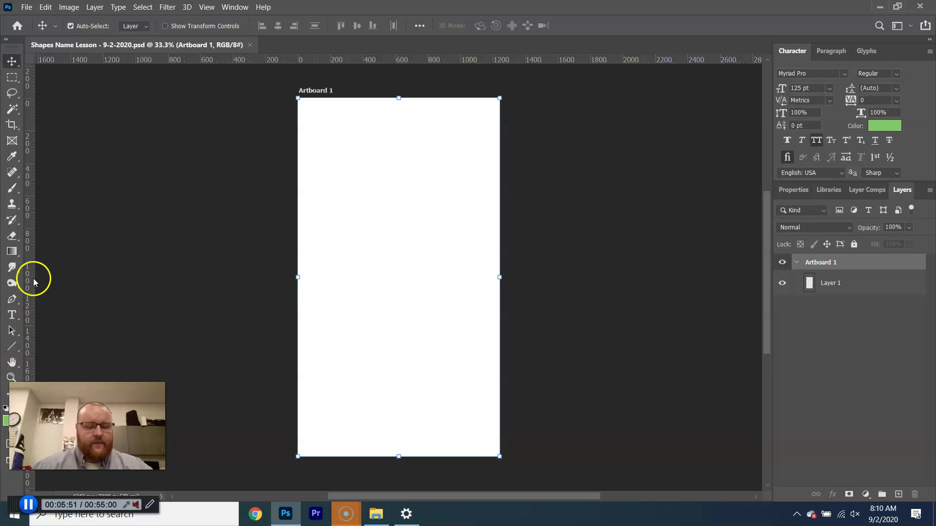
left_click(10, 341)
left_click(53, 346)
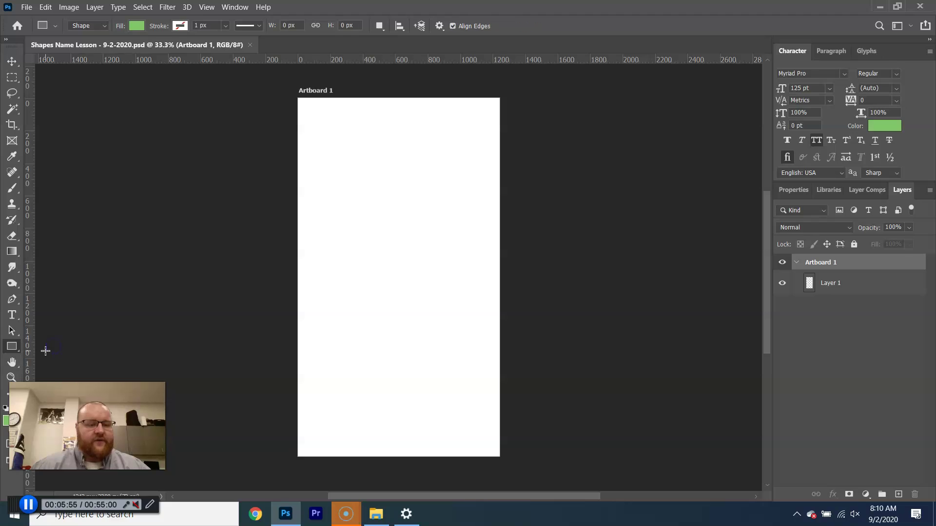
left_click(12, 347)
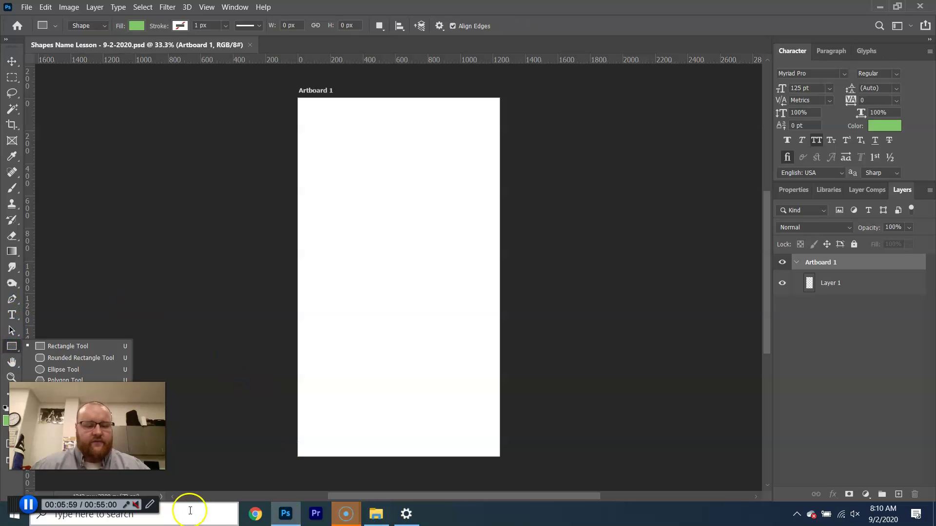
mouse_move(346, 514)
left_click(376, 478)
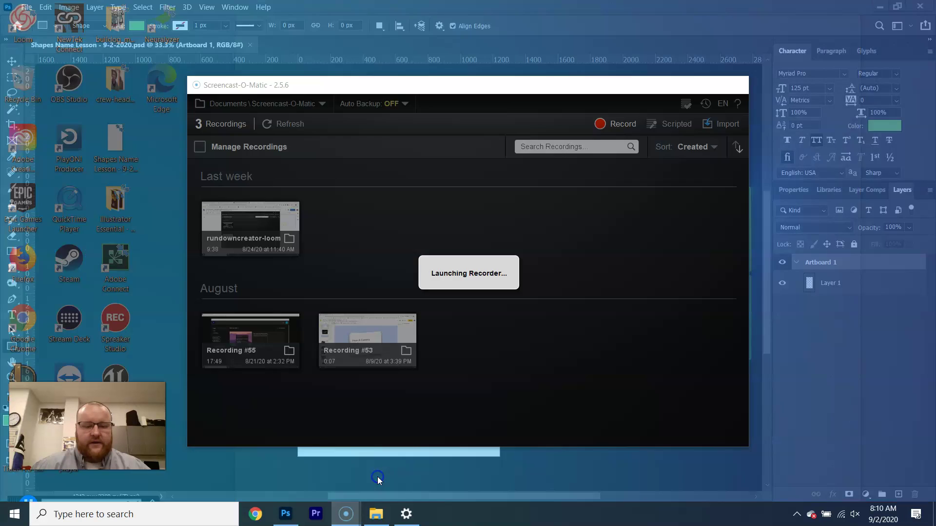
left_click(418, 226)
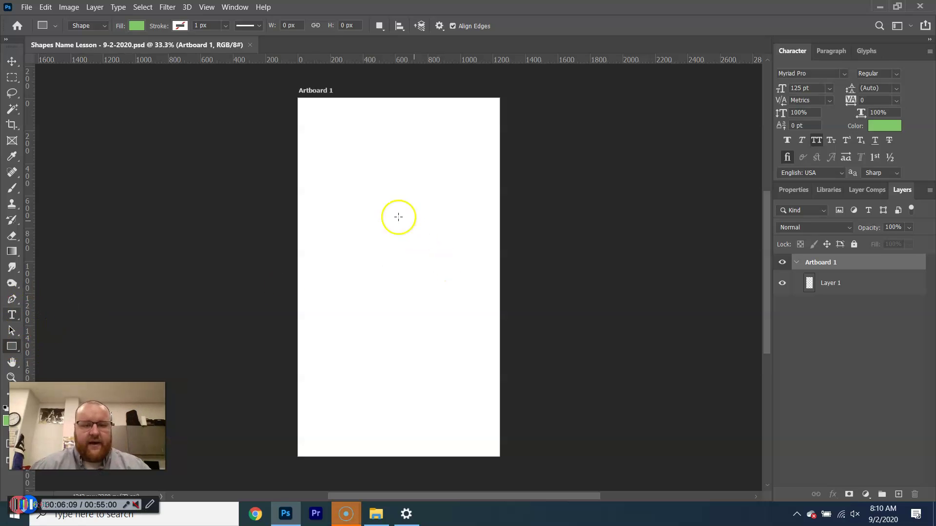
left_click_drag(313, 169, 468, 303)
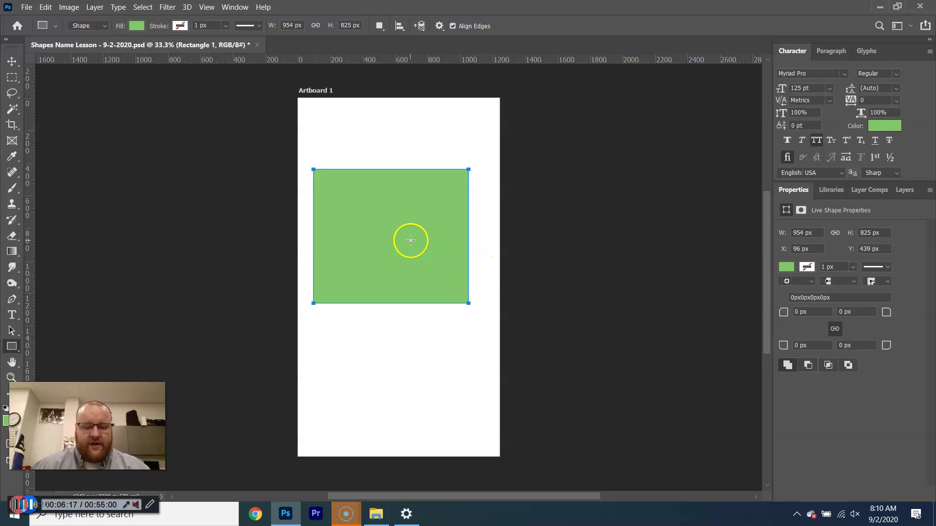
key("v")
mouse_move(401, 239)
left_mouse_down()
mouse_move(397, 173)
mouse_move(443, 246)
mouse_move(462, 236)
mouse_move(383, 231)
mouse_move(408, 223)
left_mouse_up()
key("z")
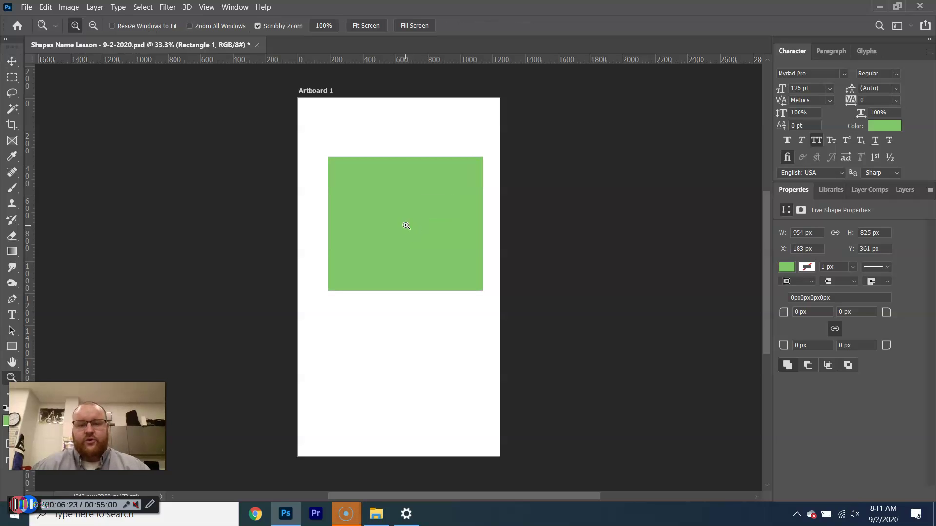
key("ctrl+z")
key("ctrl+z")
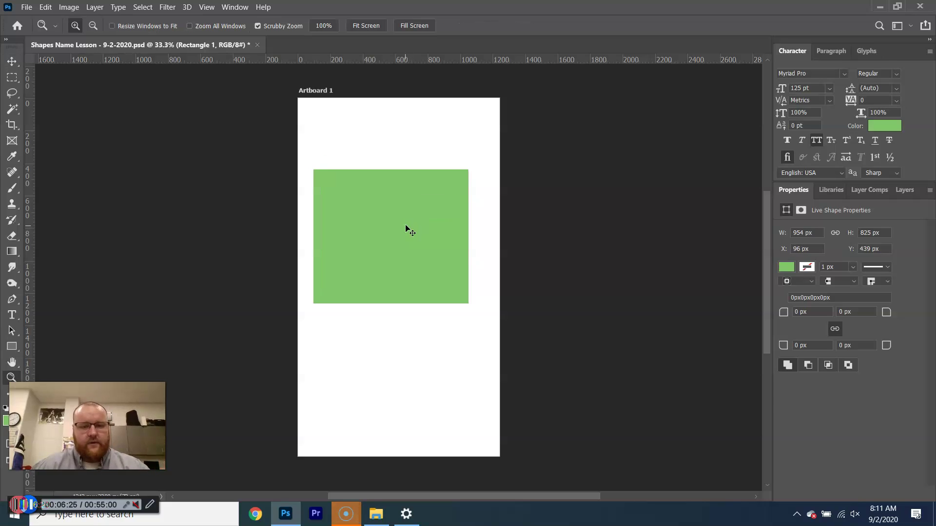
key("v")
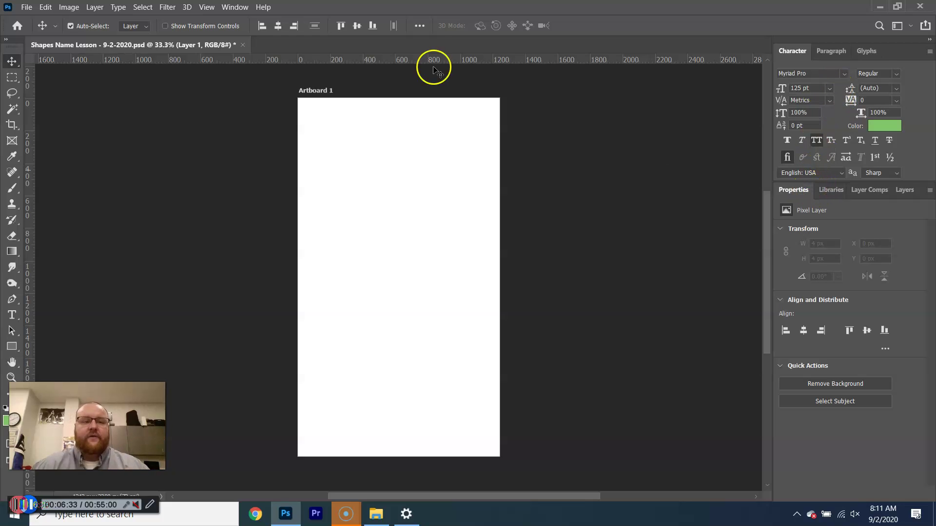
- Apply the Window > Workspace > Essentials (Default) panel layout
left_click(233, 6)
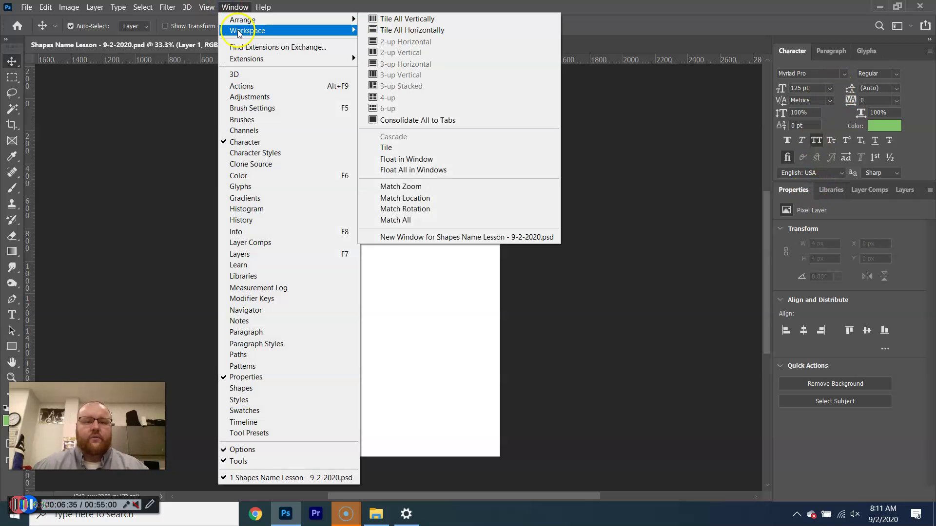
mouse_move(246, 31)
left_click(444, 32)
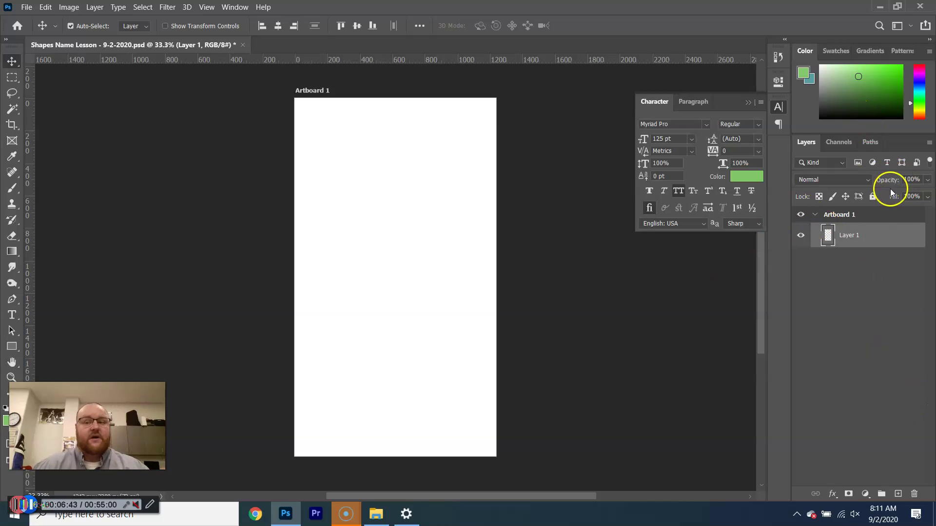
left_click(235, 7)
mouse_move(249, 30)
left_click(423, 32)
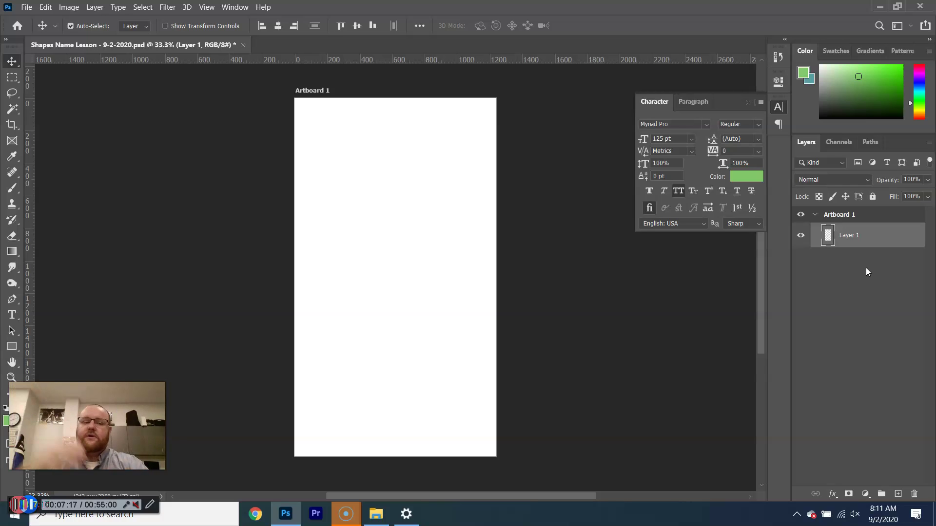
- Cycle through the rectangle, rounded rectangle, ellipse, polygon and custom shape tools with Shift+U
key("u")
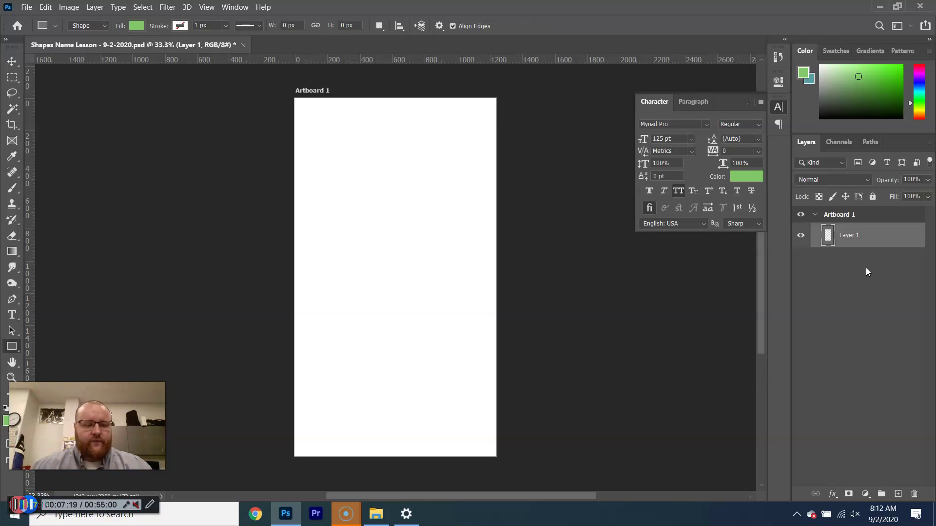
left_click(11, 347)
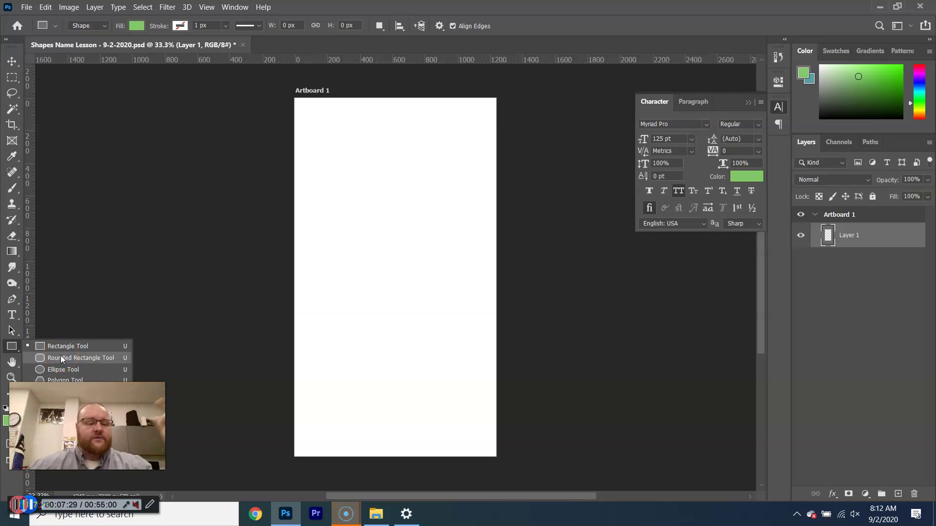
left_click(11, 347)
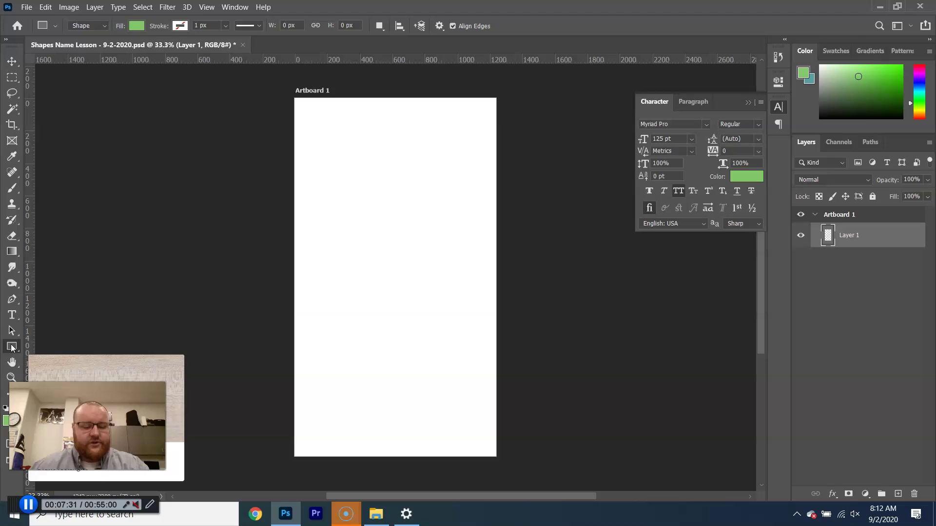
key("shift+u")
left_click(14, 350)
key("shift+u")
key("shift+u")
key("shift+u")
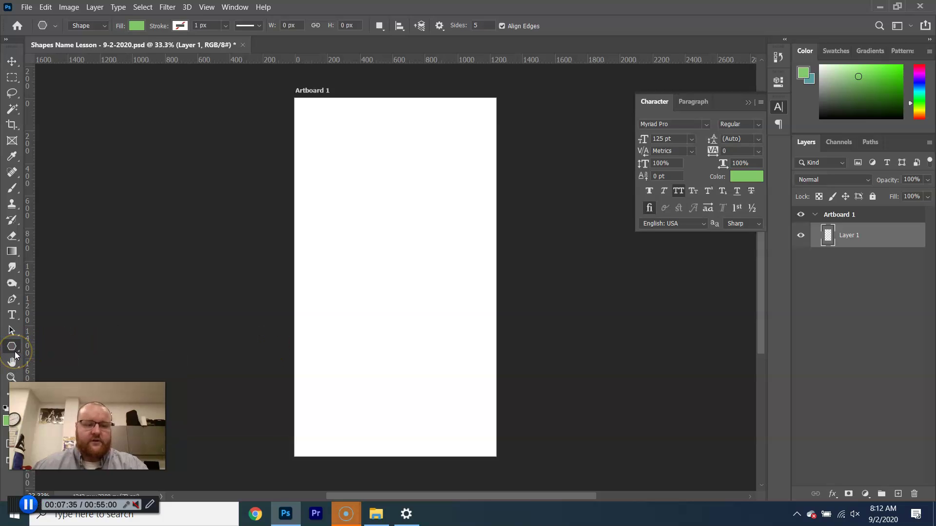
key("shift+u")
key("shift+u")
key("shift+u")
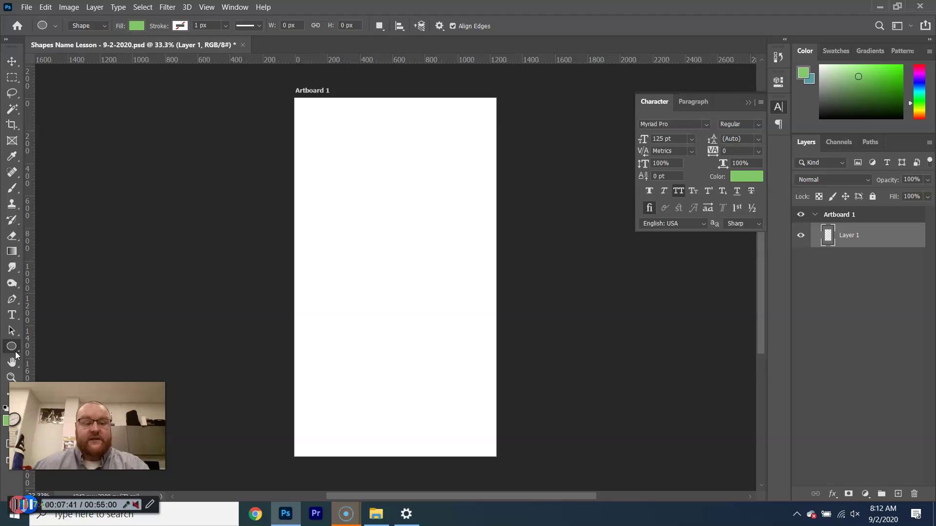
key("shift+u")
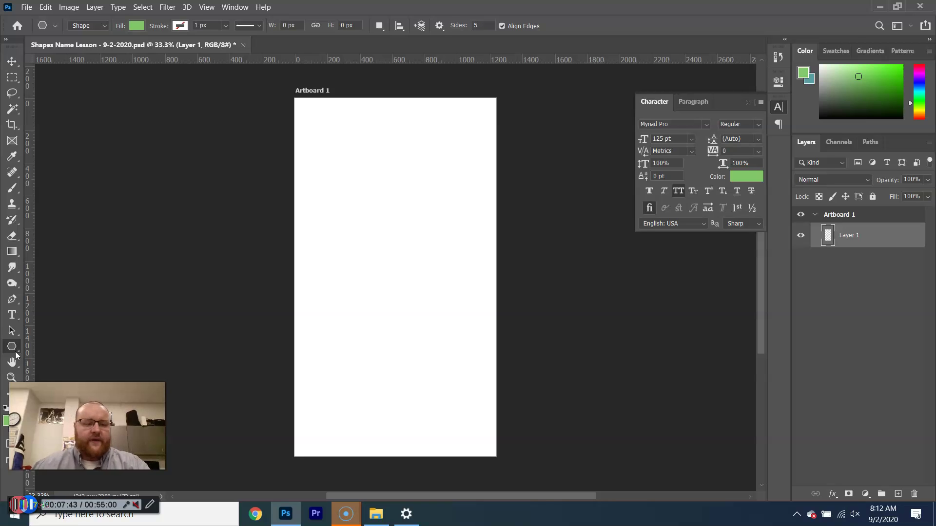
left_click(13, 348)
key("shift+u")
key("shift+u")
key("shift+u")
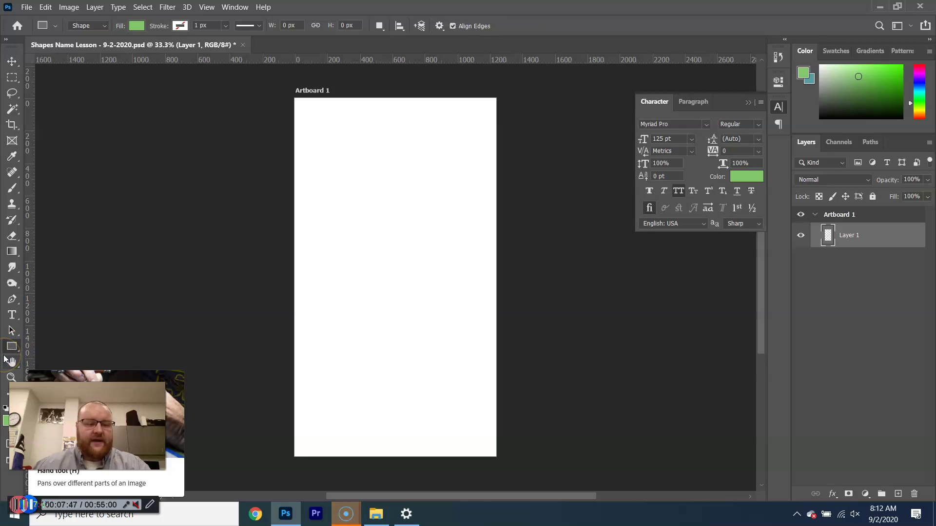
key("shift+u")
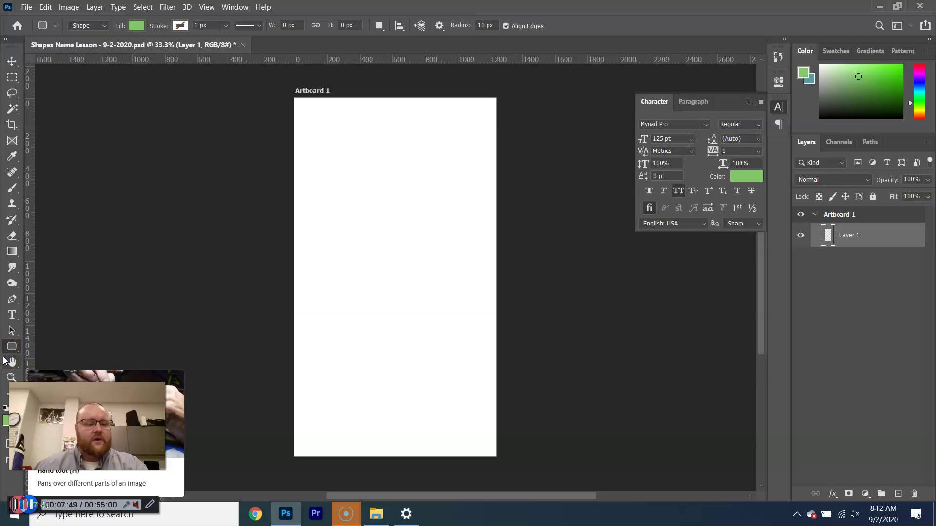
left_click(12, 352)
left_click(13, 350)
left_click(14, 348)
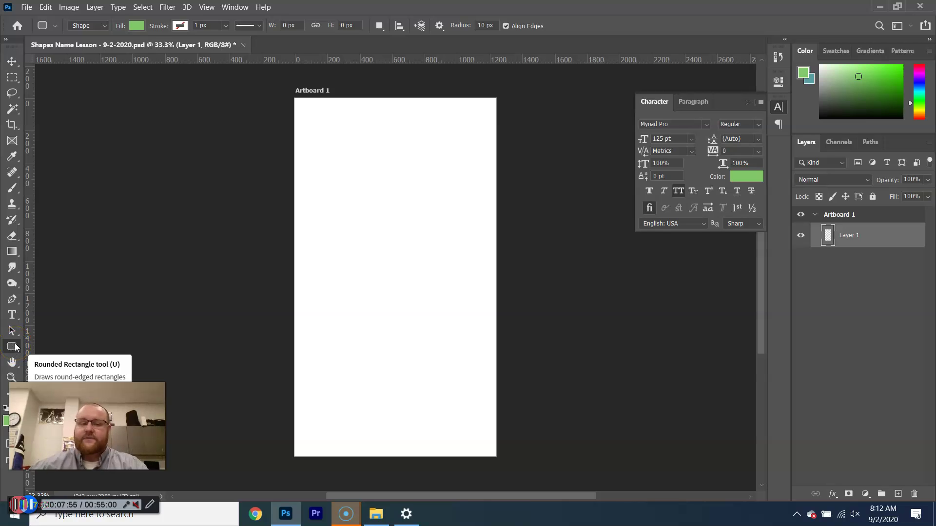
key("shift+u")
key("shift+u")
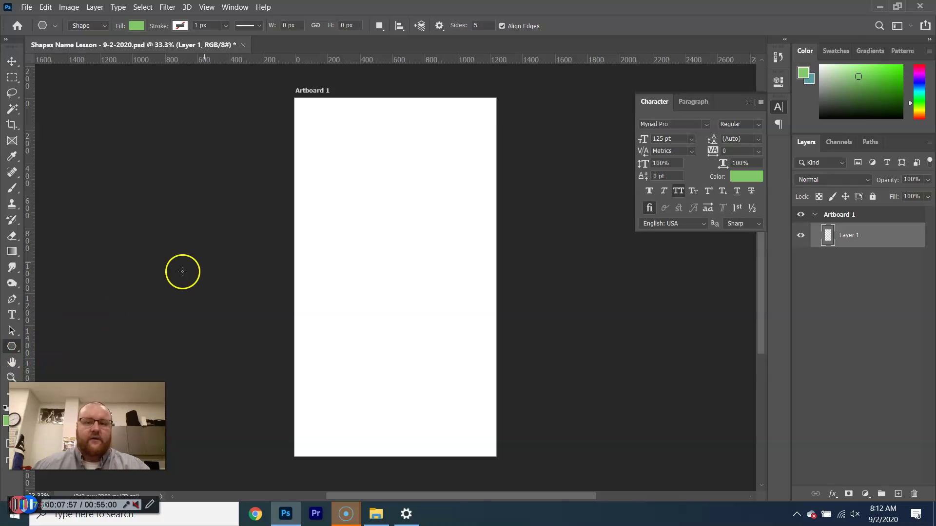
- Set the polygon side count to 3, then return to the Rectangle tool
left_click(488, 26)
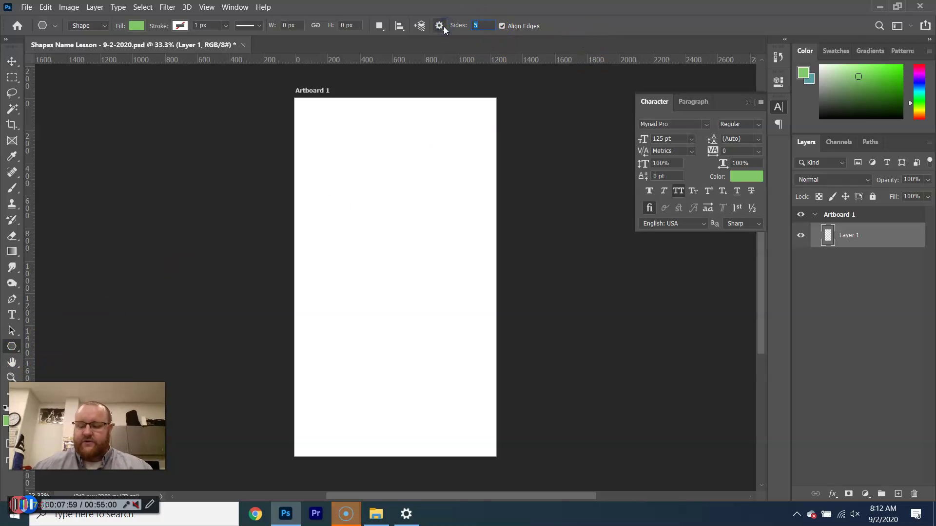
type("3")
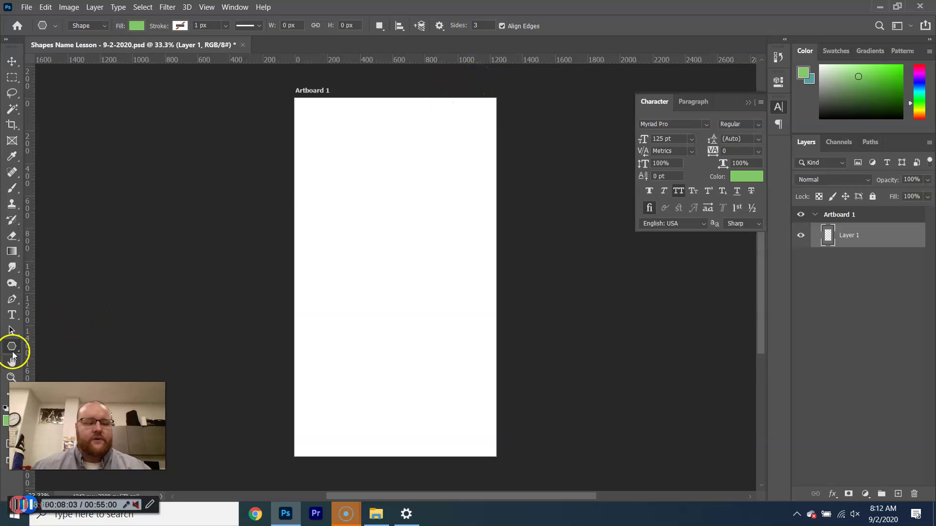
left_click(12, 346)
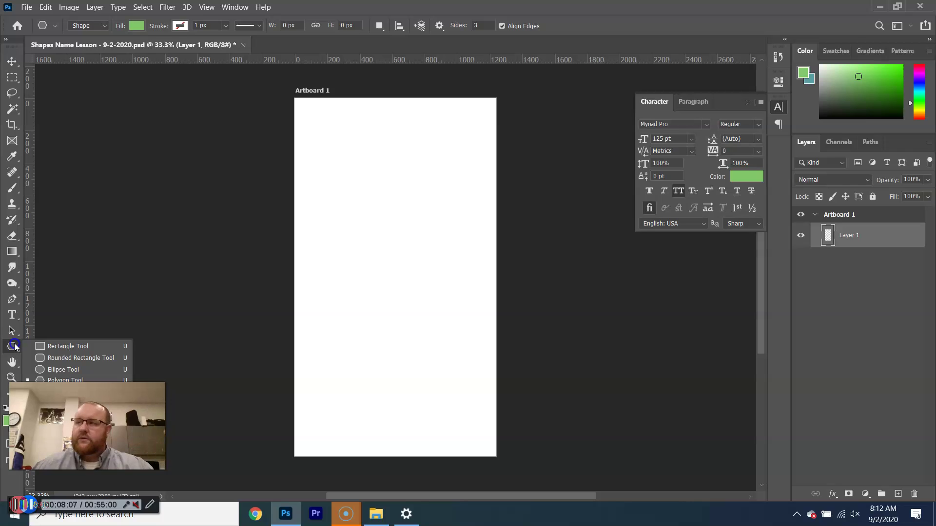
key("v")
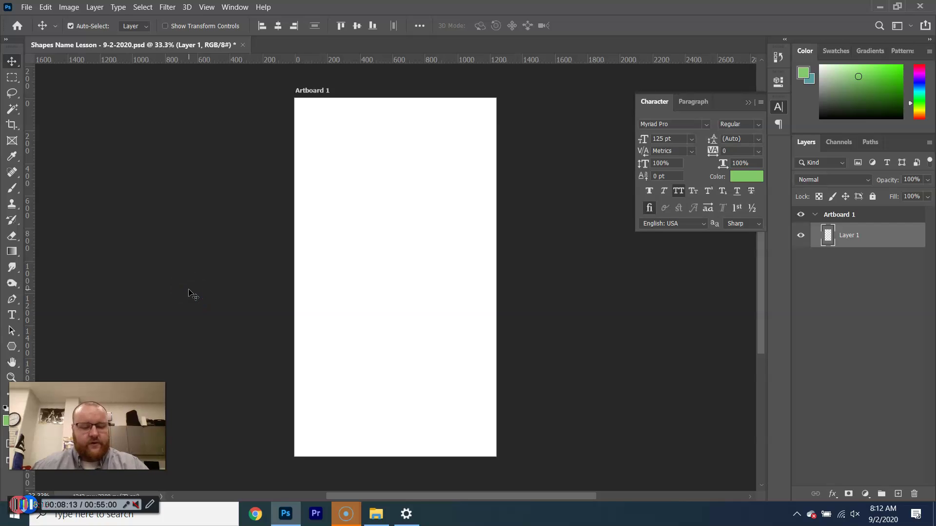
key("u")
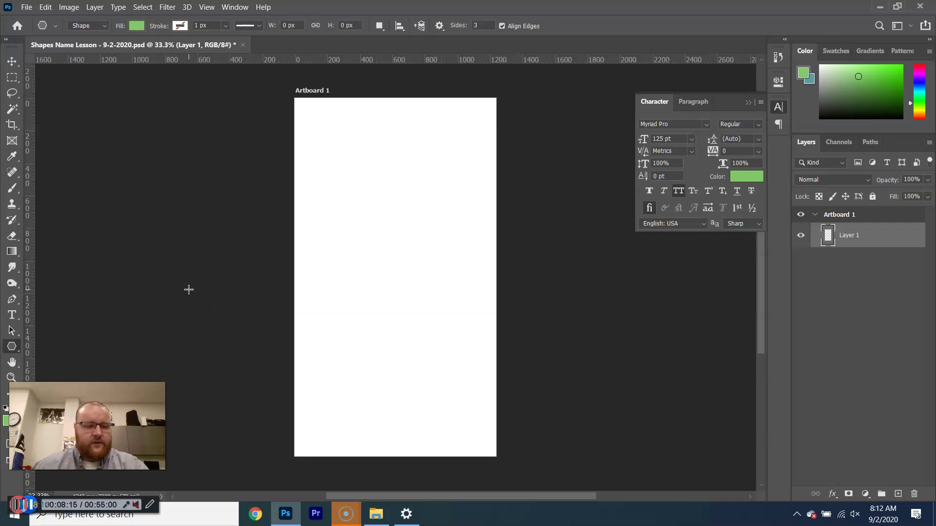
key("shift+u")
key("shift+u")
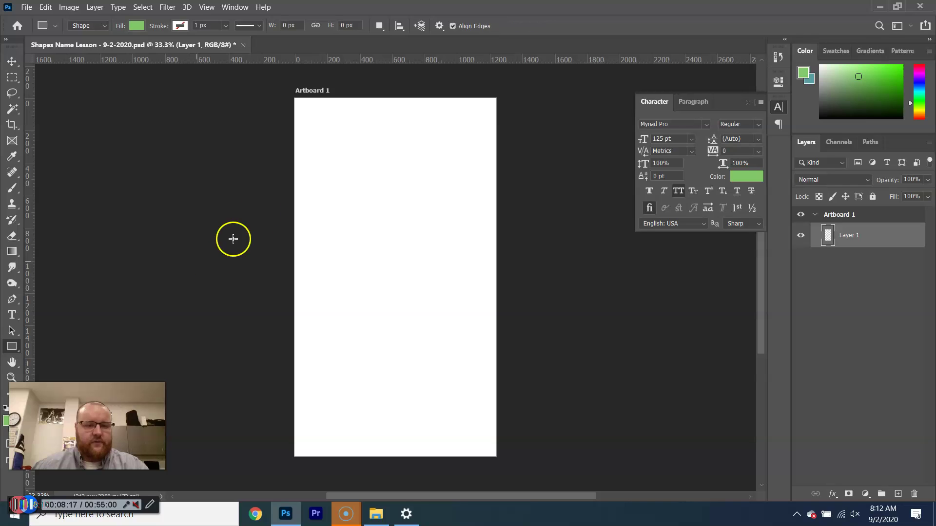
- Draw a wide top bar and a 173 x 717 px stem, centring the stem beneath it
left_click_drag(301, 110, 491, 136)
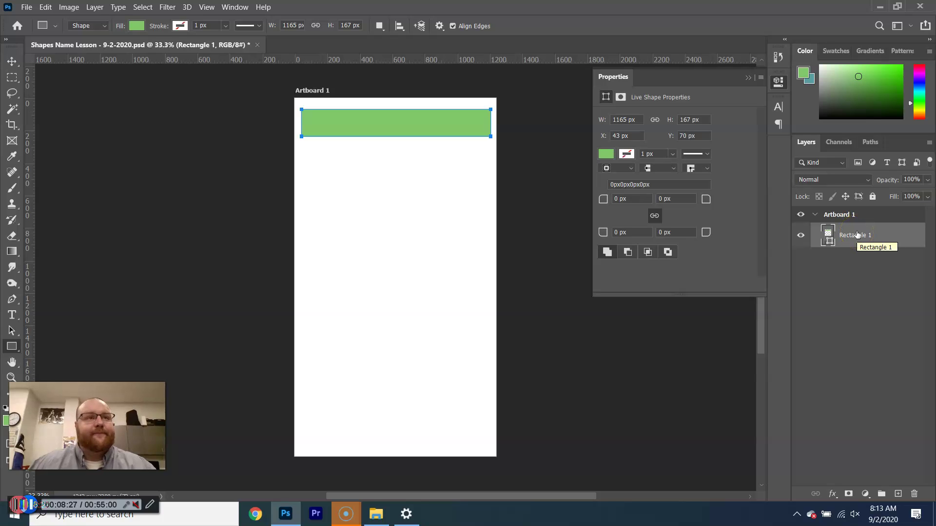
left_click(858, 271)
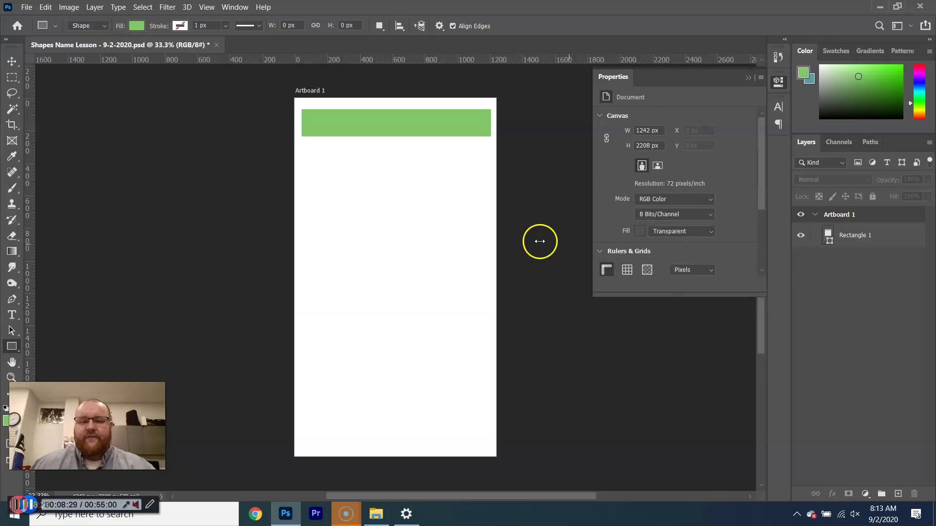
left_click_drag(363, 118, 392, 235)
left_click(12, 61)
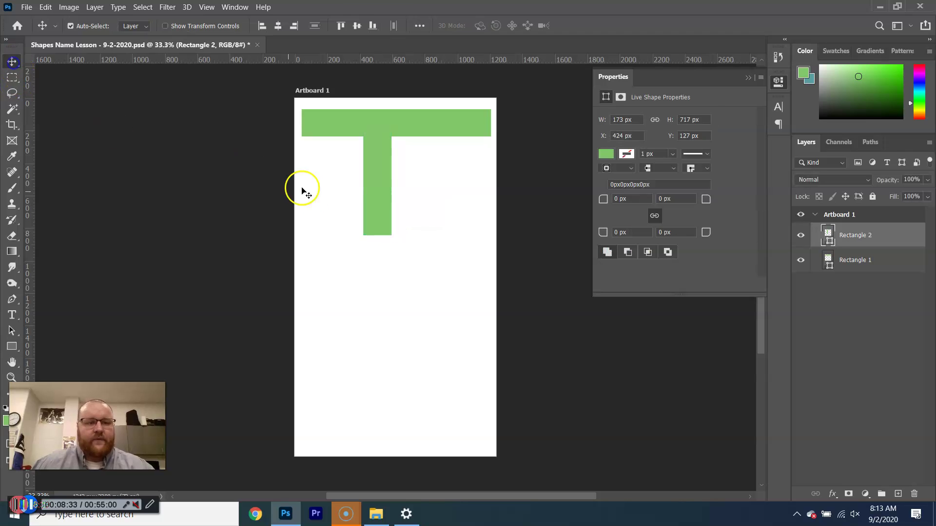
left_click_drag(376, 193, 394, 198)
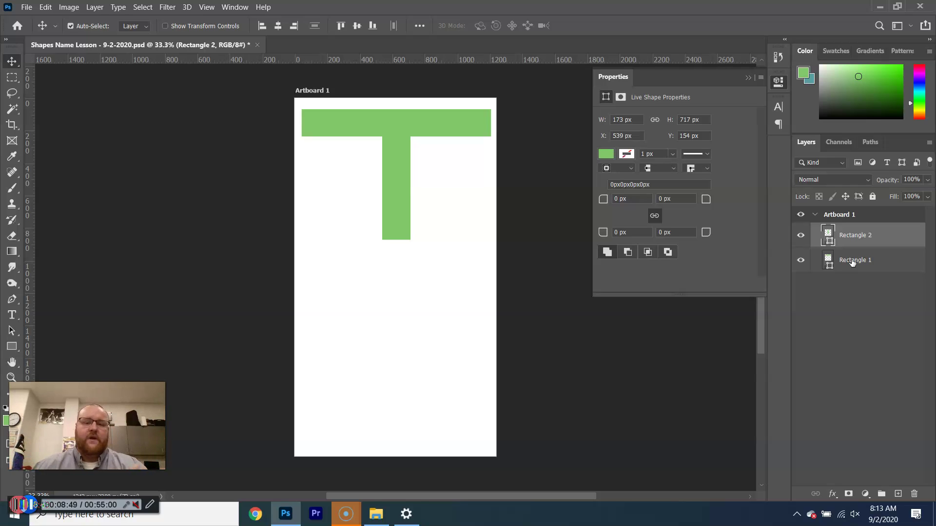
mouse_move(853, 263)
left_mouse_down()
mouse_move(851, 245)
mouse_move(858, 266)
left_mouse_up()
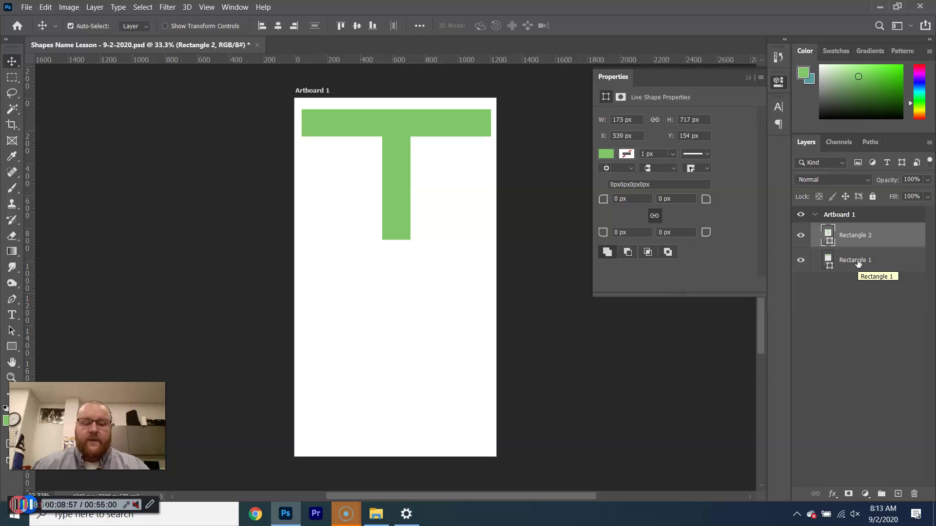
- Rename the T layers to 't - top' and 't down'
double_click(850, 259)
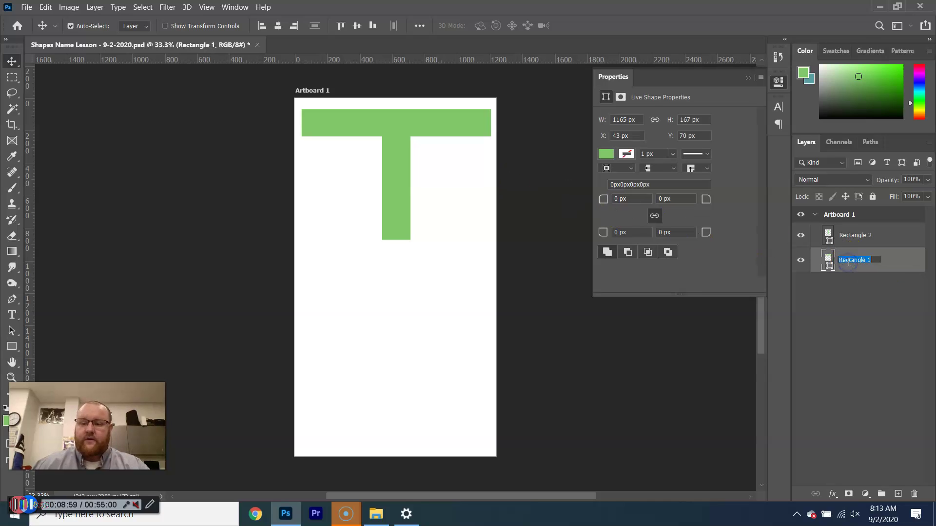
type("t")
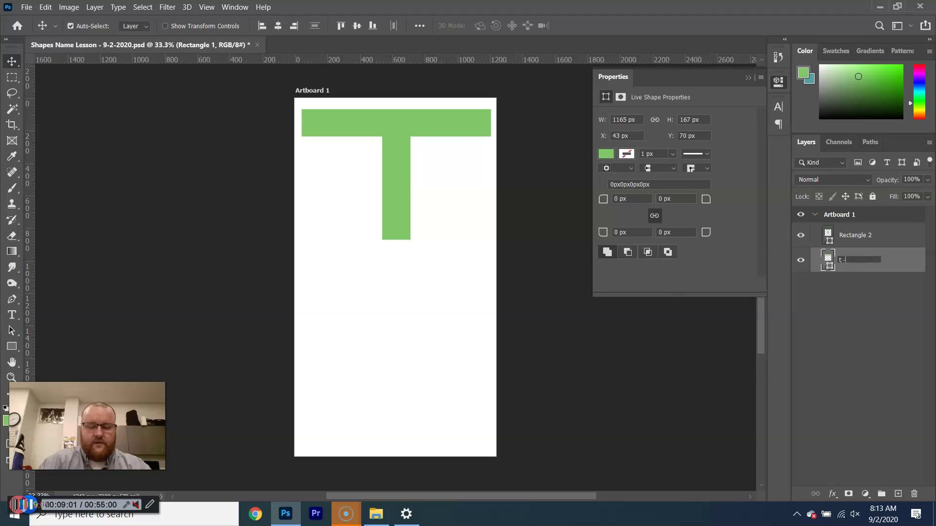
type(" - top")
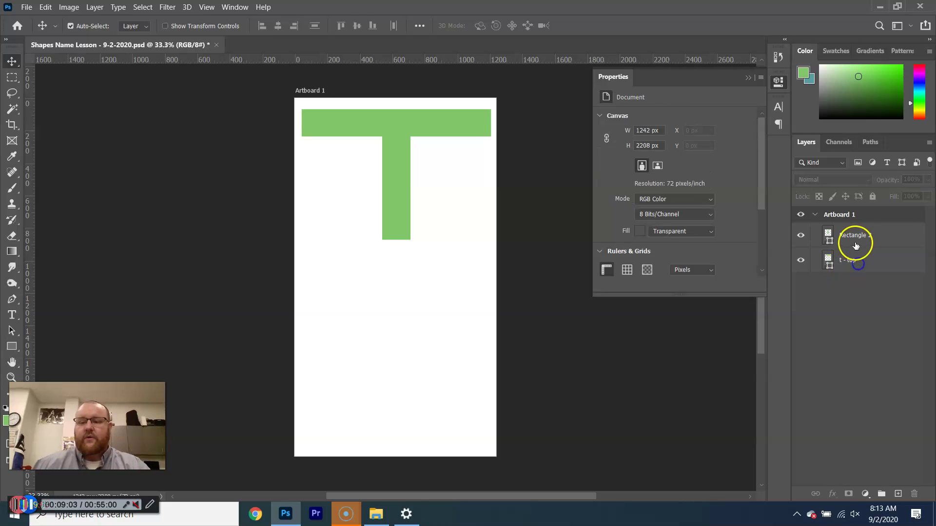
double_click(856, 235)
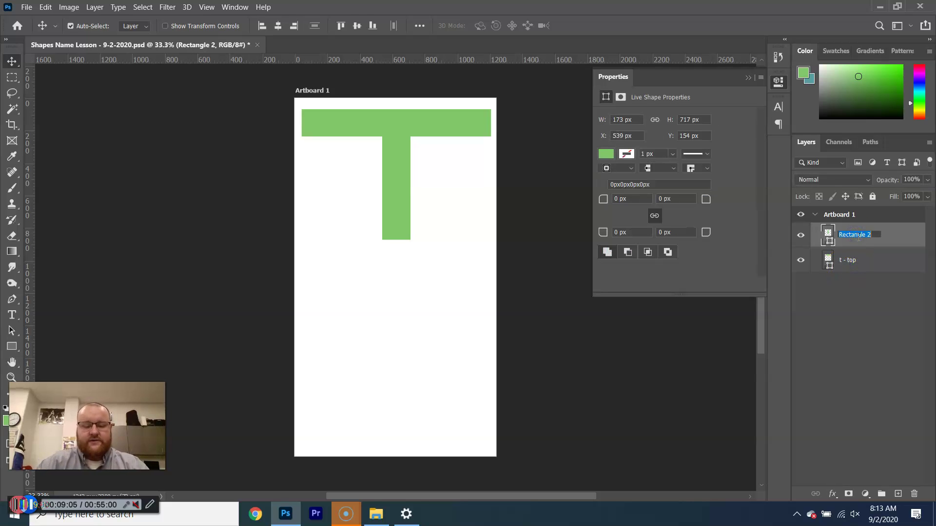
type("t down")
key("Return")
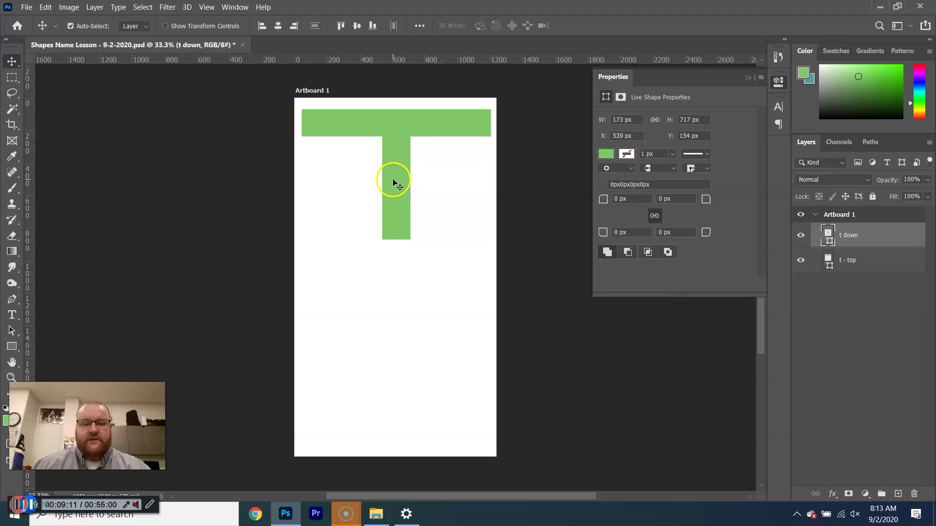
- Test-move both T bars, undo to restore their positions, and reselect t down
left_click_drag(393, 180, 347, 231)
left_click(882, 262)
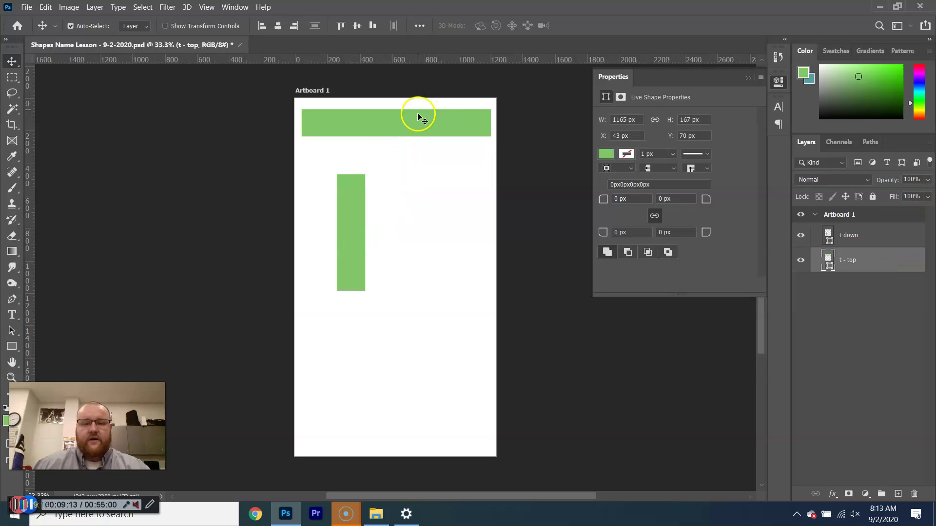
left_click_drag(419, 117, 414, 183)
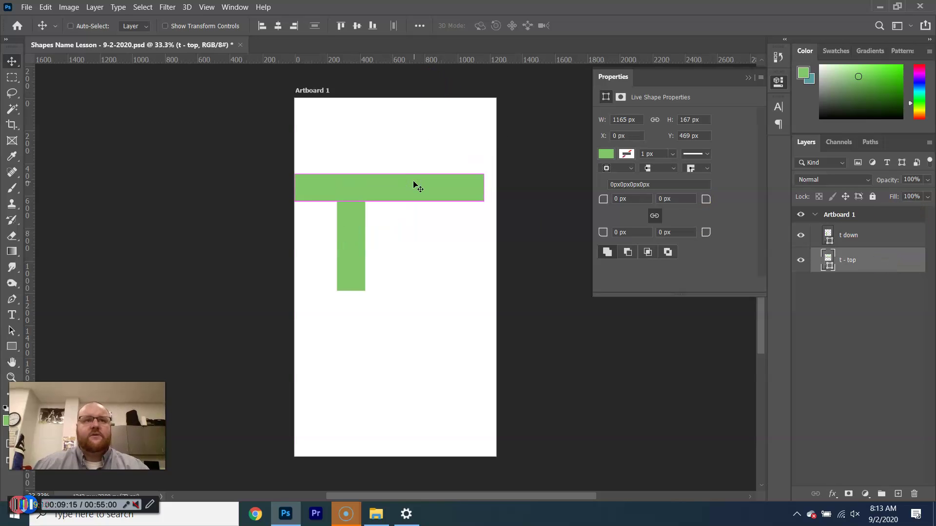
key("ctrl+z")
key("ctrl+z")
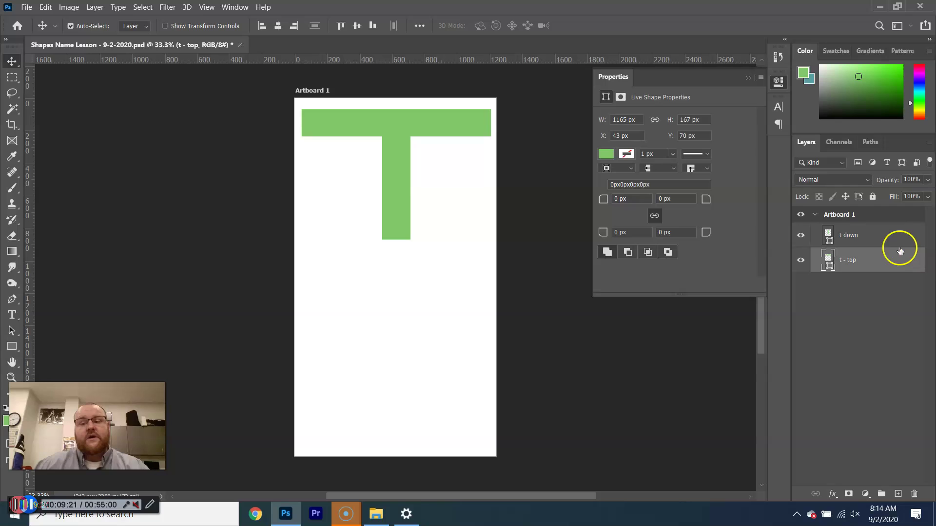
left_click(877, 298)
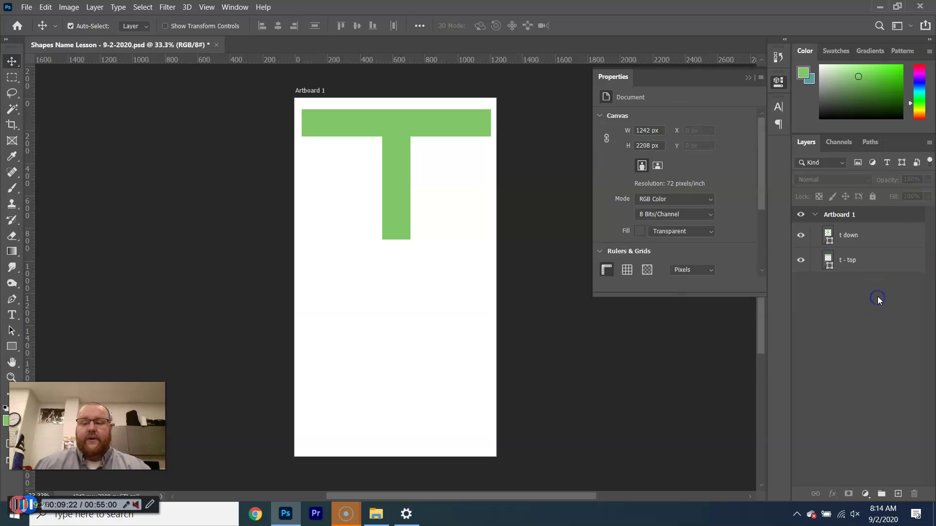
left_click(879, 236)
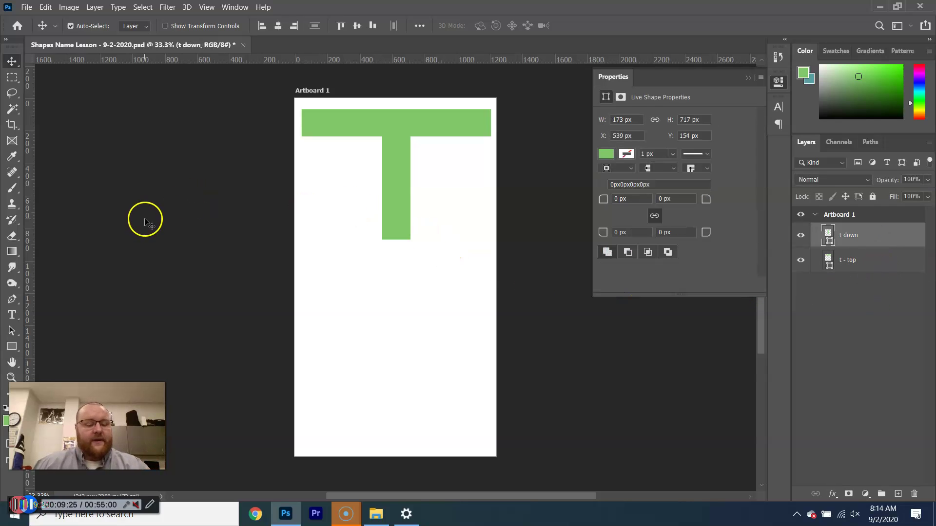
- Draw a wide 887 x 476 px green rectangle below the T's stem
key("u")
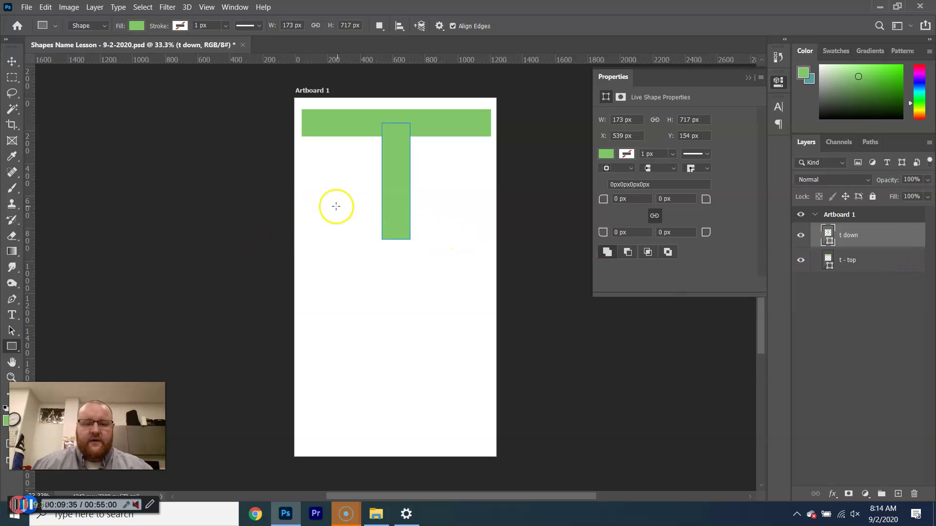
left_click_drag(335, 198, 479, 276)
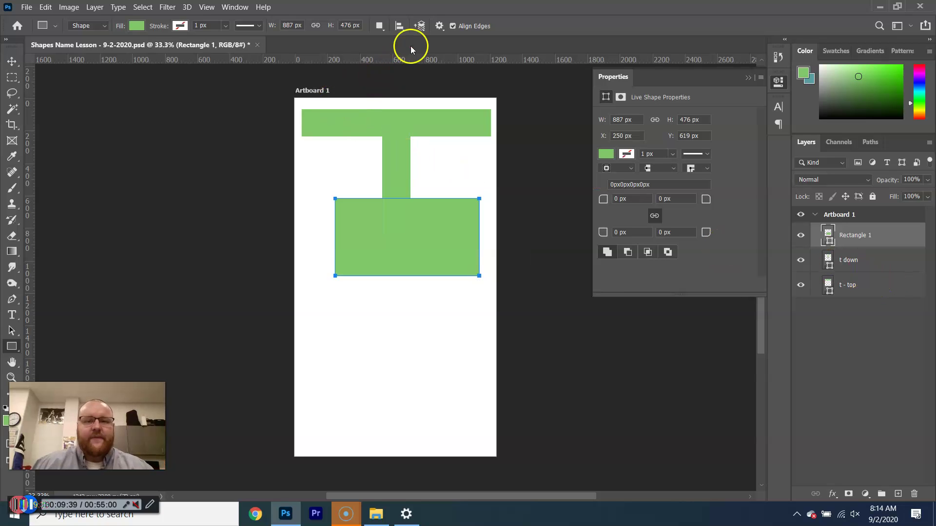
left_click(422, 28)
left_click(638, 28)
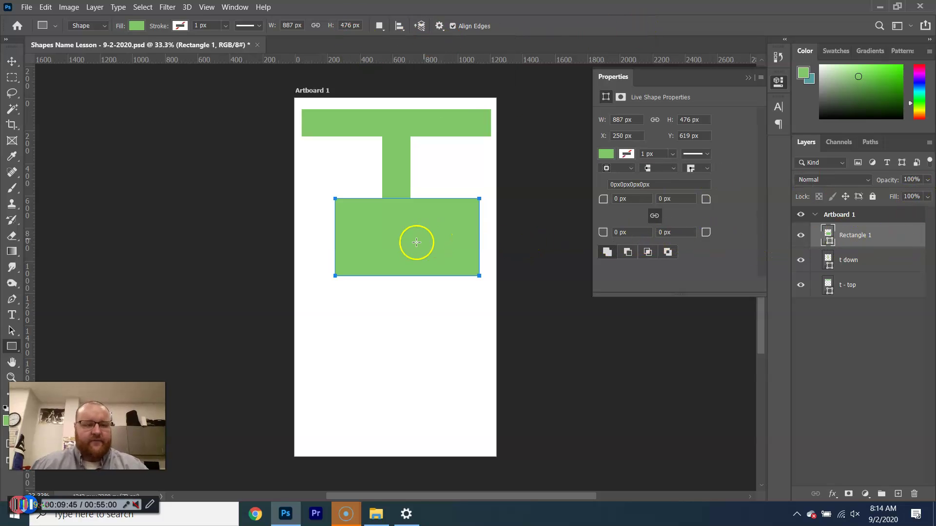
key("v")
left_click_drag(402, 253, 391, 256)
left_click(866, 237)
left_click(871, 326)
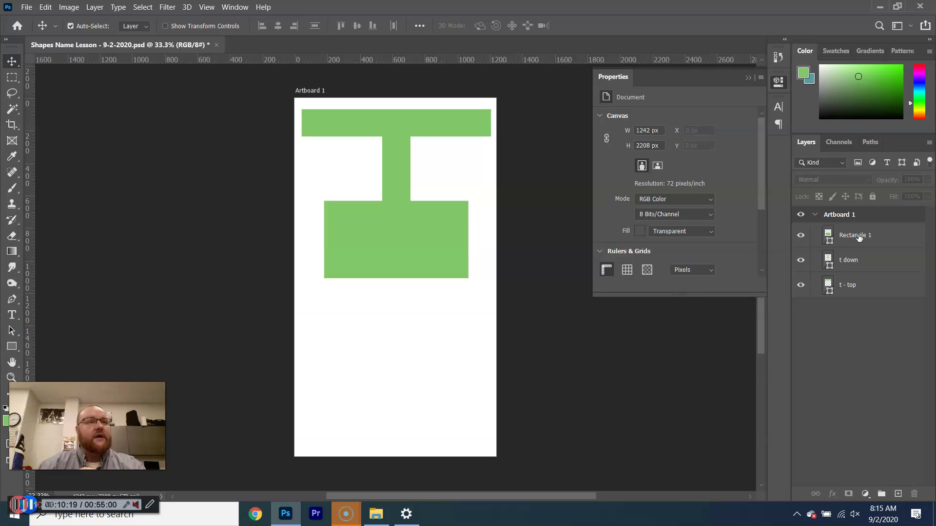
- Rename the new rectangle layer 'o outside' and move it further down
left_click(852, 237)
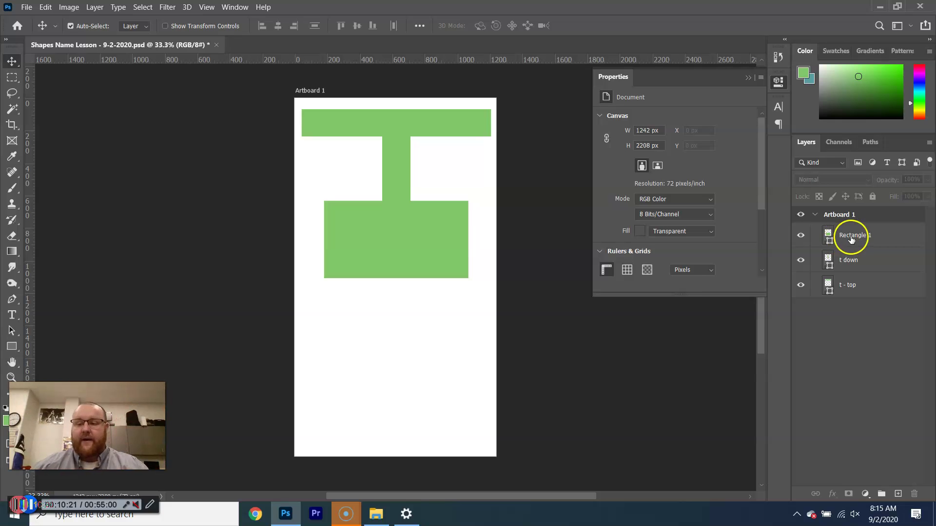
double_click(852, 236)
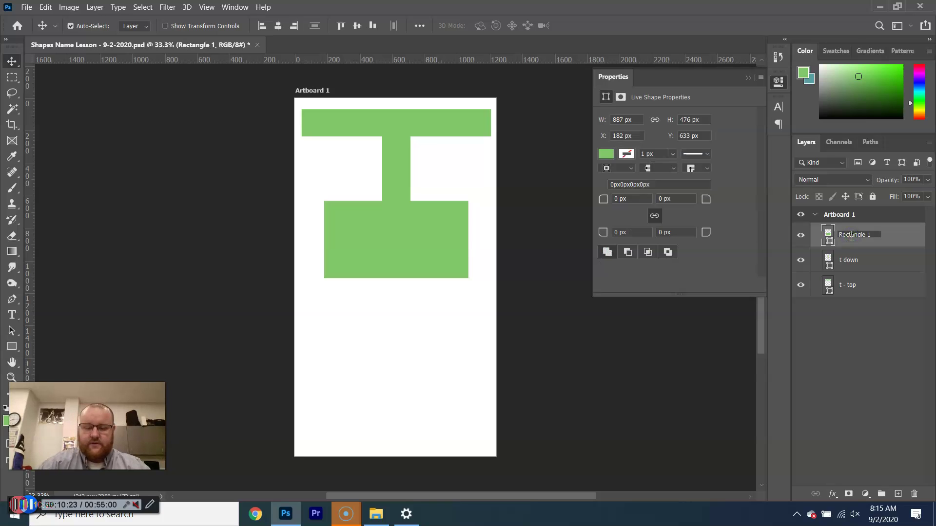
key("ctrl+a")
type("o")
key("Return")
left_click(412, 282)
left_click_drag(413, 281, 414, 317)
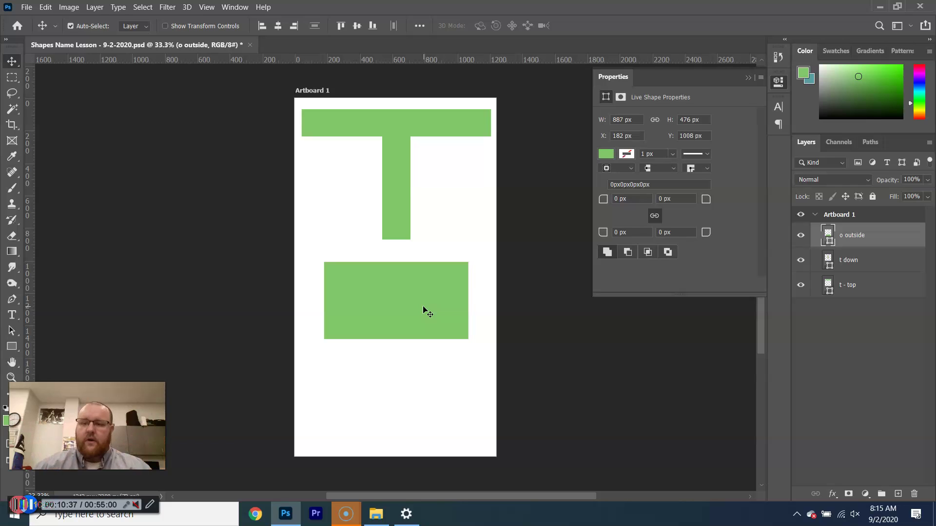
- Draw a 515 x 407 px rectangle, move it onto o outside, and name it 'o inside'
left_click(12, 346)
left_click_drag(325, 356, 409, 422)
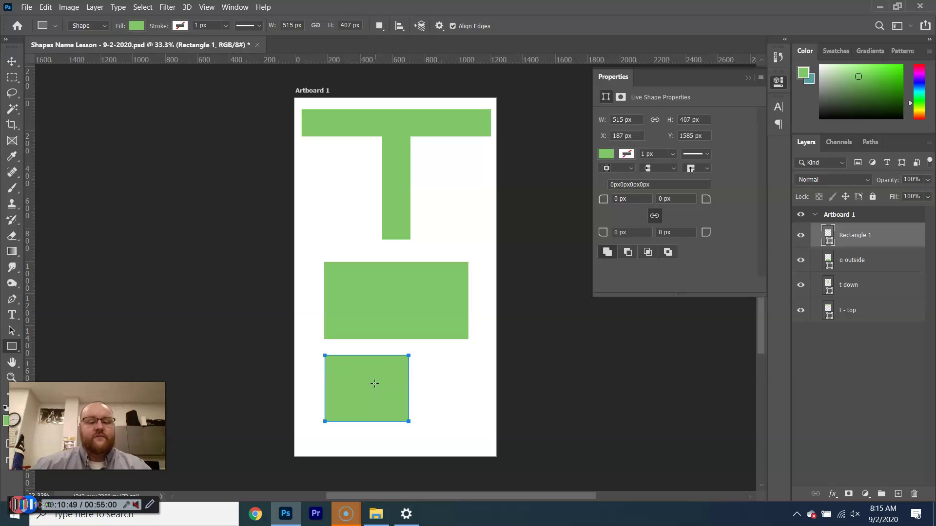
key("v")
left_click_drag(389, 372, 383, 295)
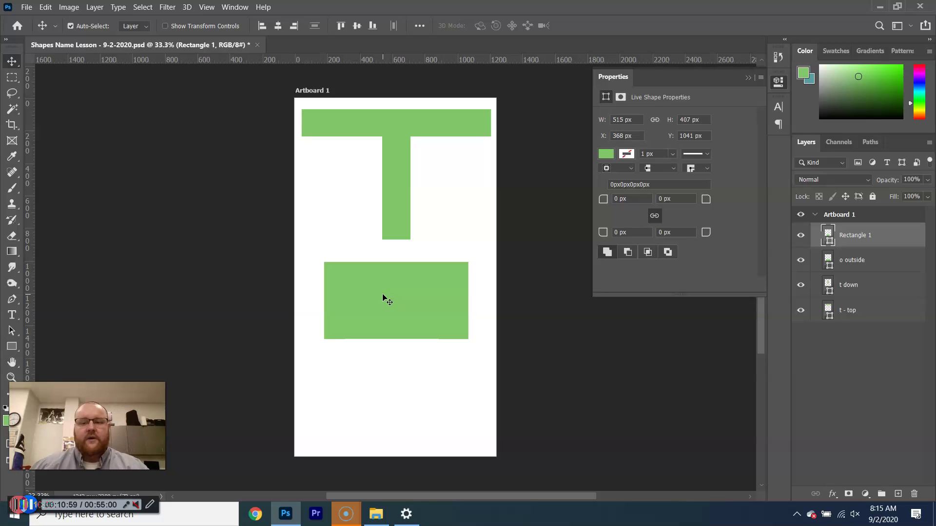
double_click(841, 235)
type("ou")
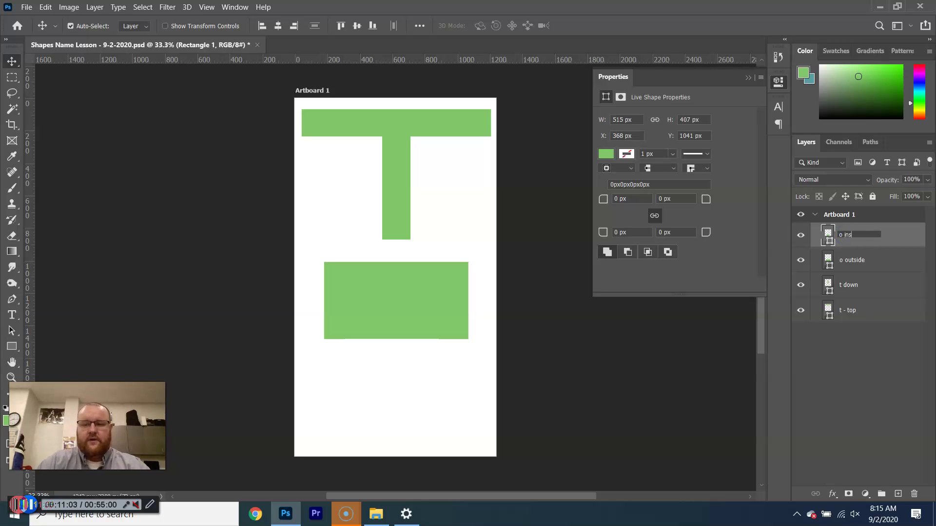
key("Return")
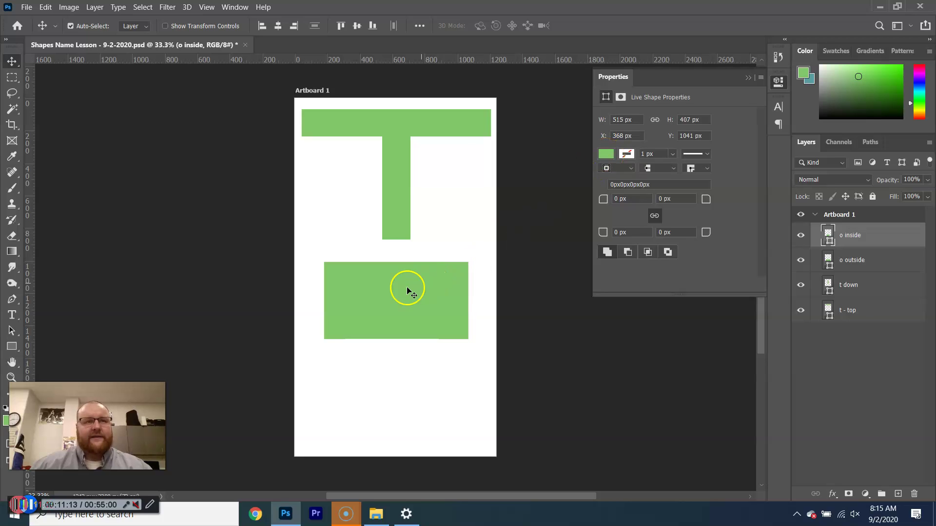
- Fill the 'o inside' rectangle white from Recently Used Colors and close its Properties
left_click(610, 154)
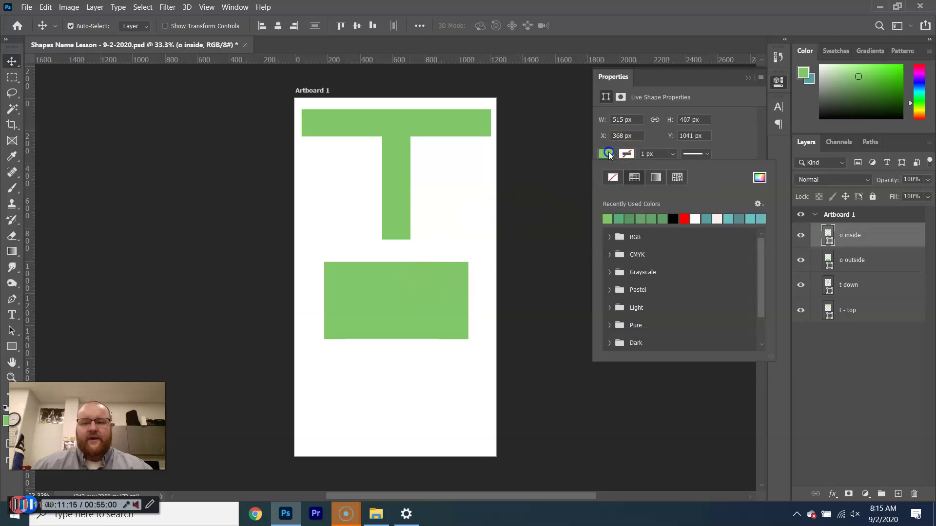
left_click(695, 218)
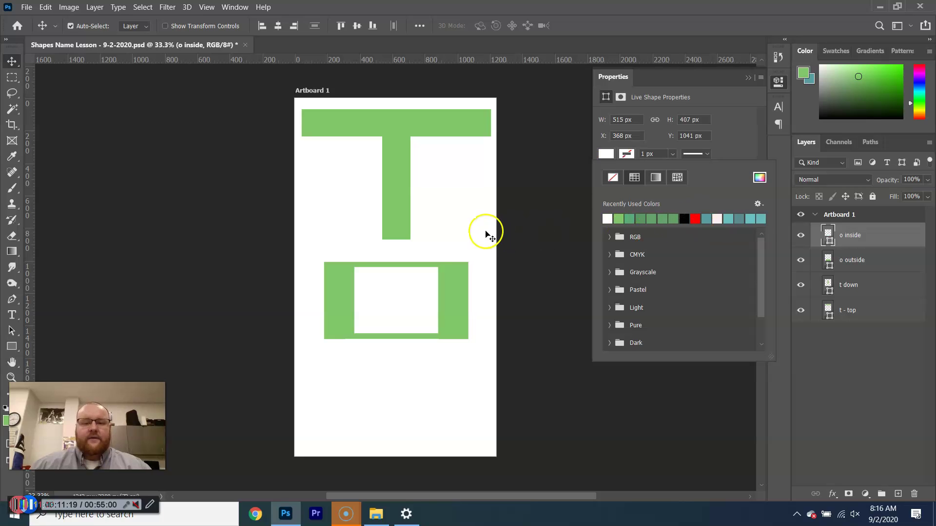
left_click(748, 78)
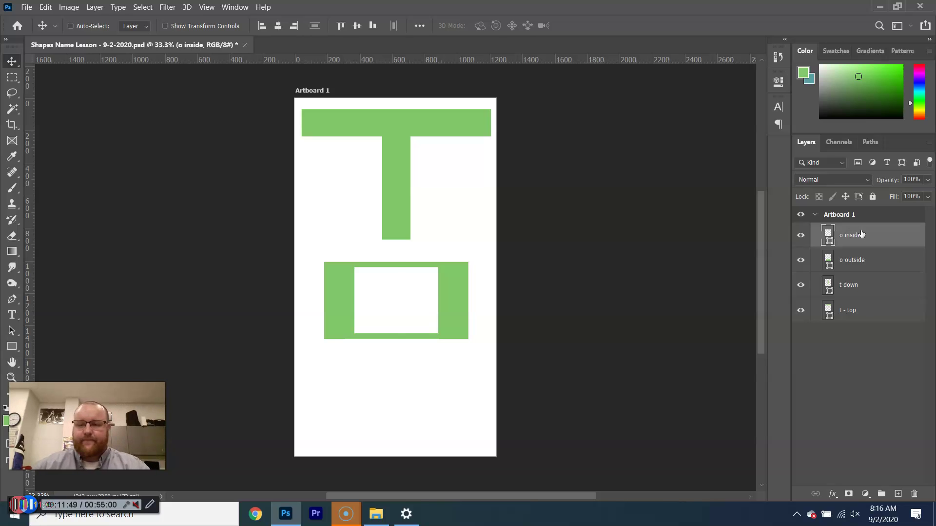
- Rotate the white 'o inside' shape to 59.2° and scale it to about 59%
key("ctrl+t")
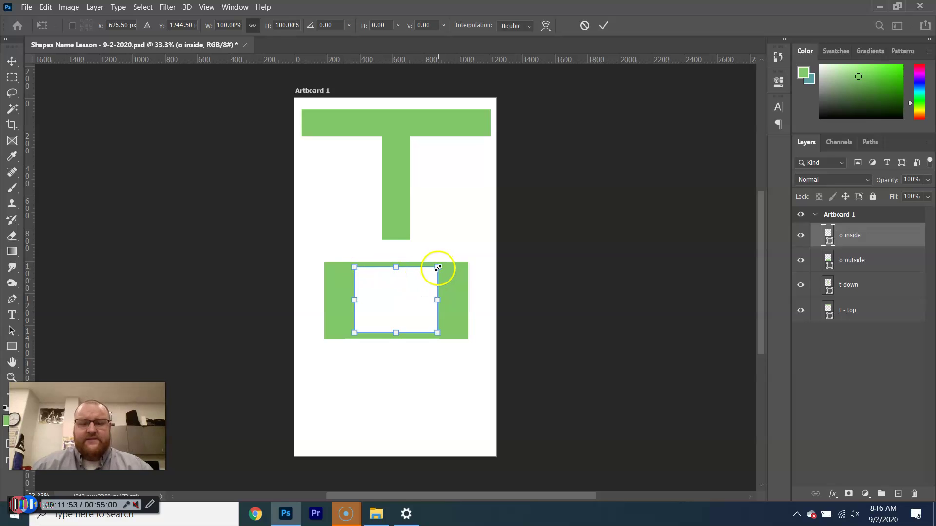
mouse_move(437, 267)
left_mouse_down()
mouse_move(415, 288)
mouse_move(436, 272)
mouse_move(429, 284)
left_mouse_up()
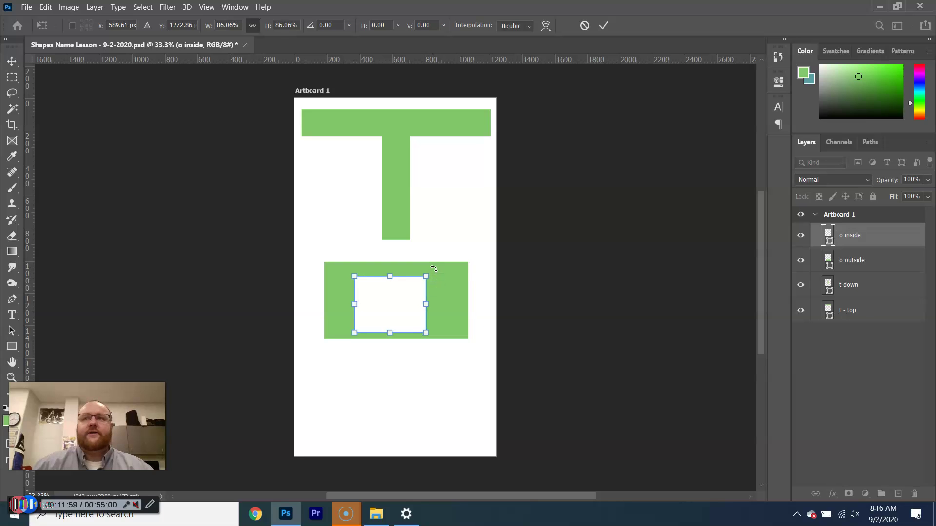
left_click_drag(433, 269, 429, 319)
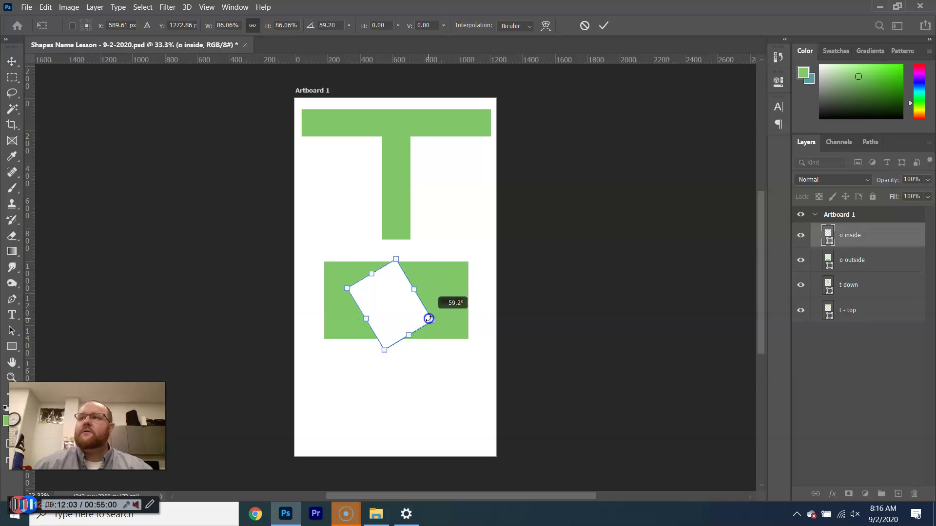
left_click_drag(396, 259, 404, 285)
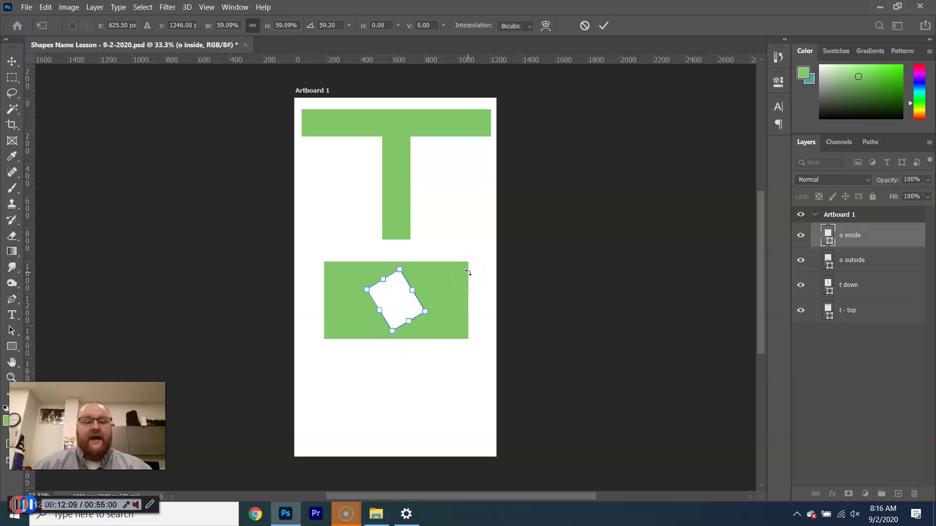
key("Return")
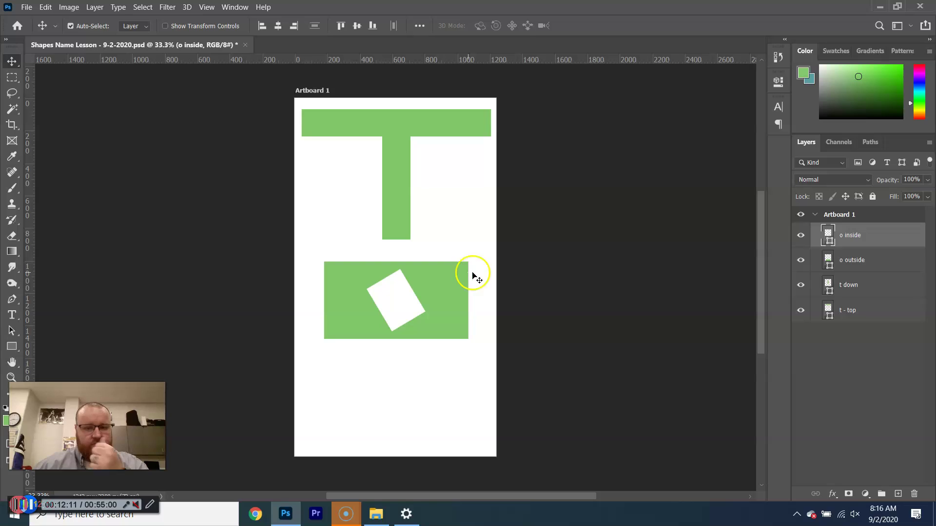
- Rotate the green 'o outside' block 17.1°, scale it to about 103%, and reposition it around the centre
left_click(855, 261)
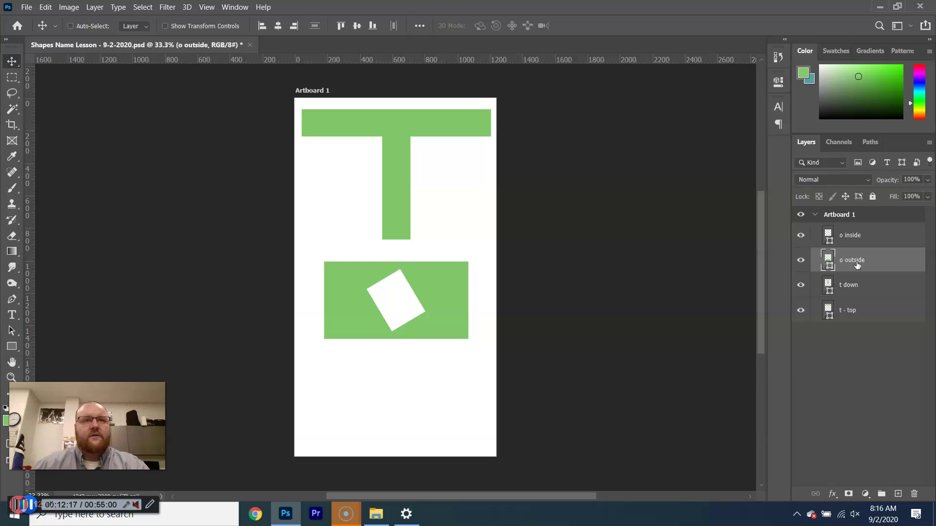
key("ctrl+t")
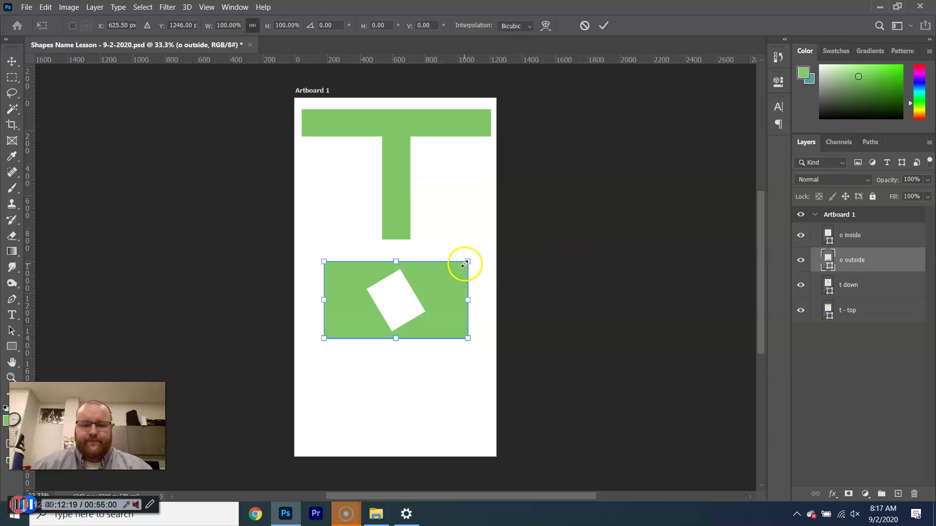
left_click_drag(468, 262, 456, 285)
left_click_drag(366, 320, 379, 304)
left_click_drag(446, 310, 394, 336)
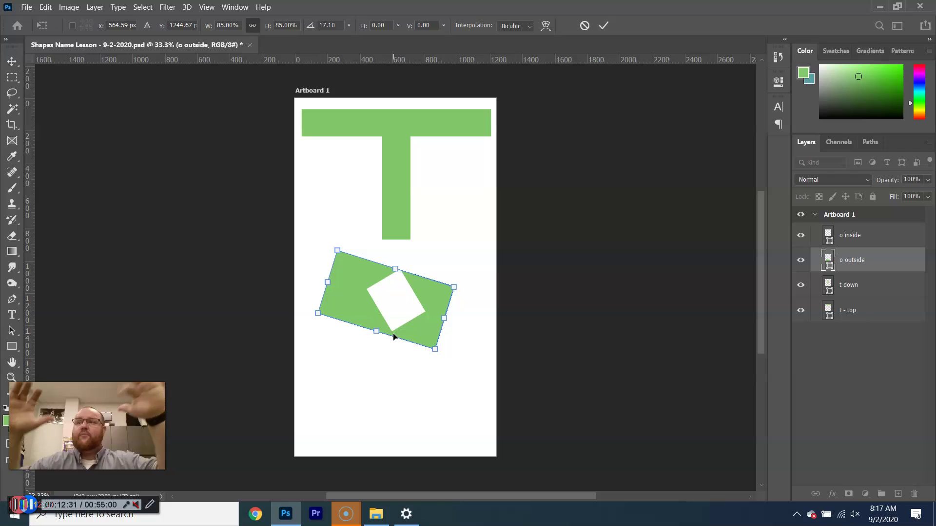
mouse_move(437, 306)
left_mouse_down()
mouse_move(449, 280)
mouse_move(404, 259)
mouse_move(443, 309)
left_mouse_up()
key("Return")
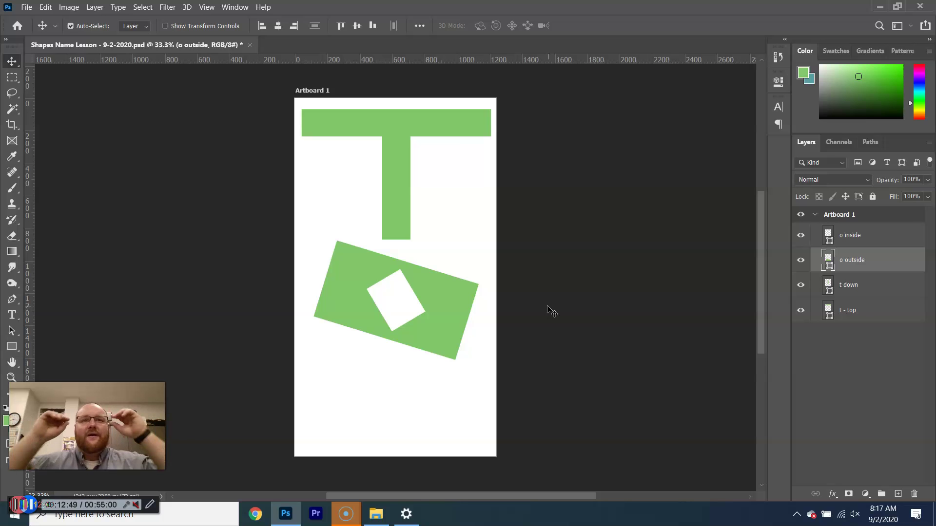
- Deselect all layers and switch to the Rectangle tool with U
left_click(854, 364)
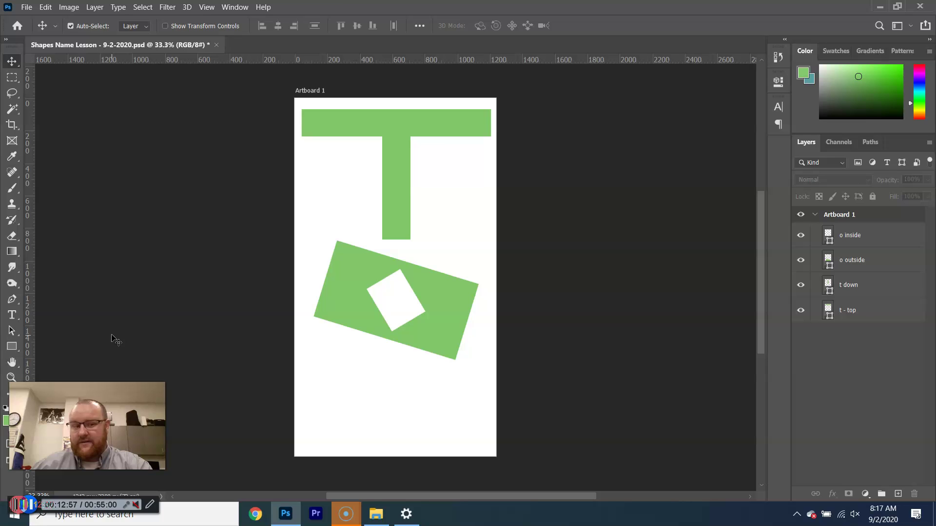
key("u")
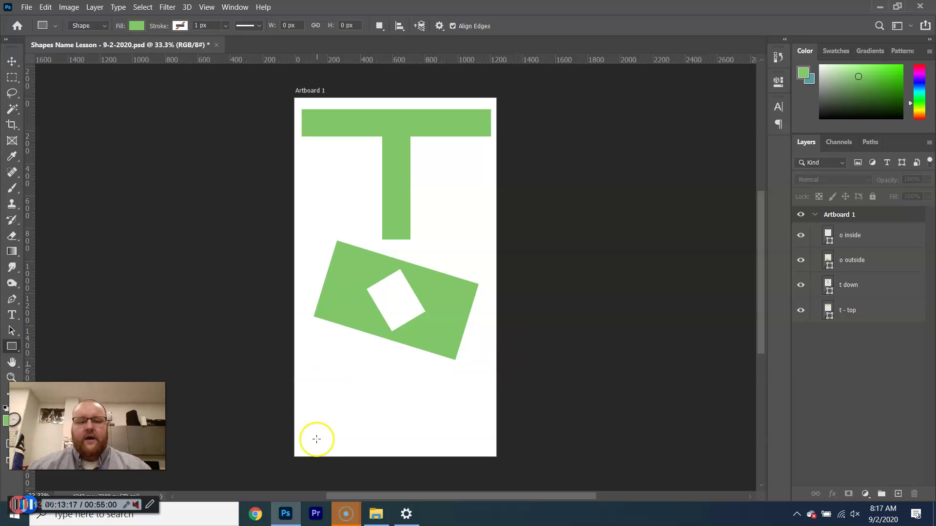
- Draw a 161 x 592 px green bar at the artboard's lower left, naming its layer 'left m down'
left_click_drag(302, 356, 331, 431)
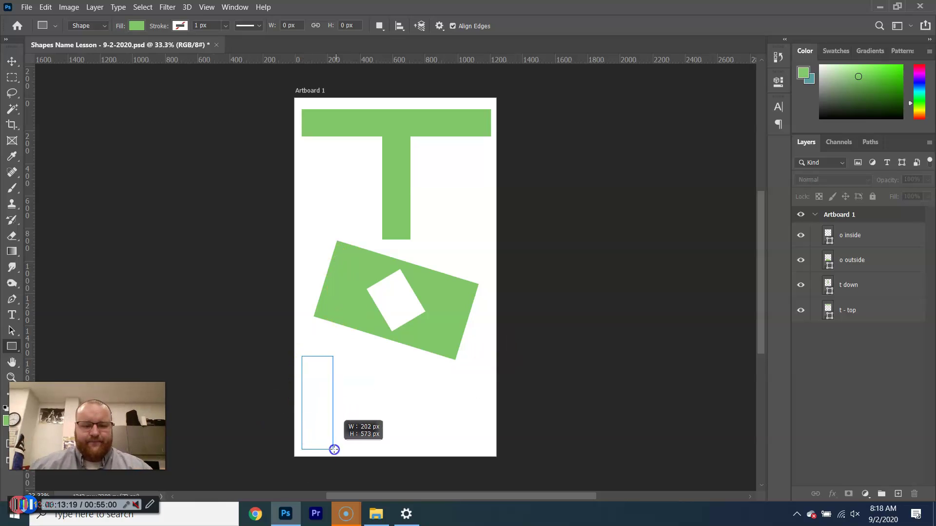
left_click_drag(333, 450, 328, 452)
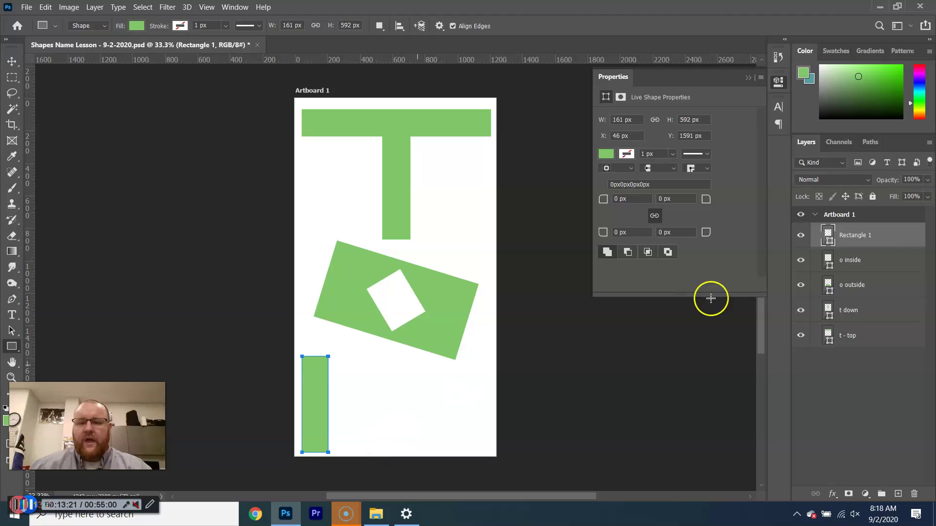
double_click(865, 235)
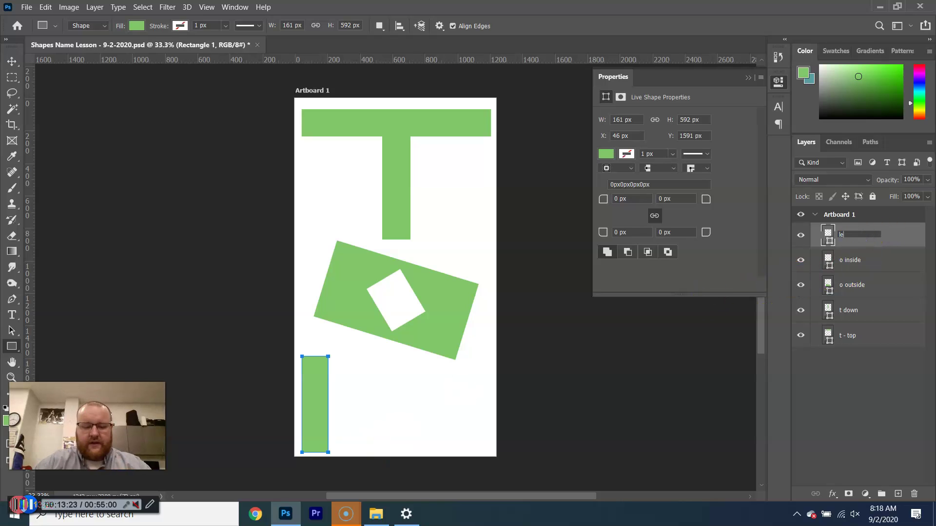
type("left m down")
key("Return")
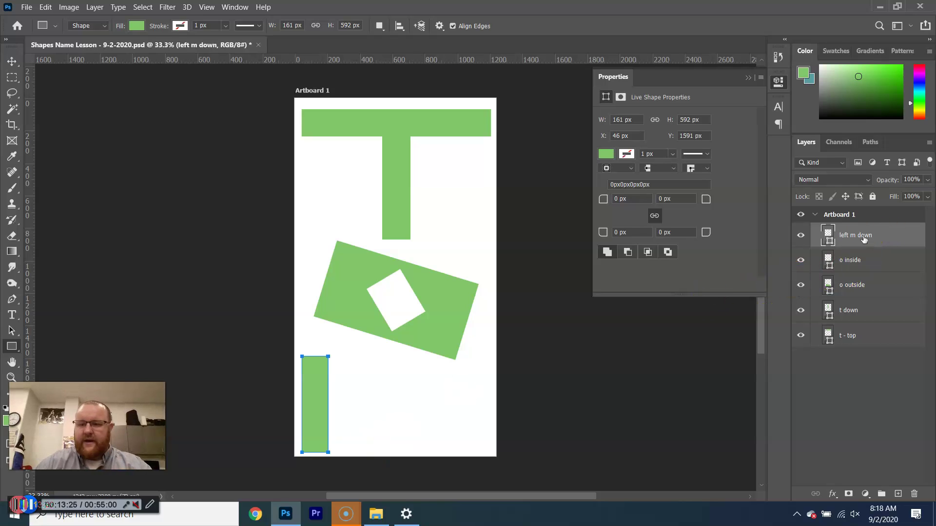
left_click(885, 234)
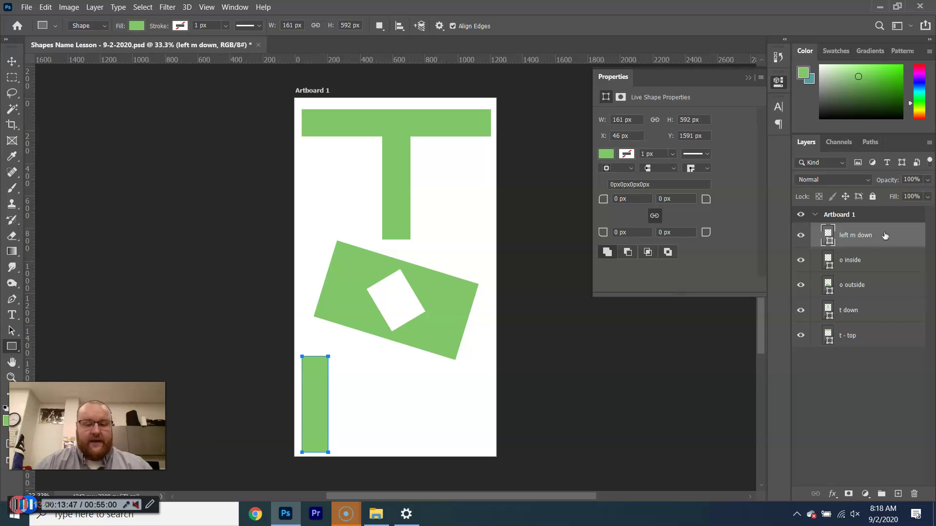
key("j")
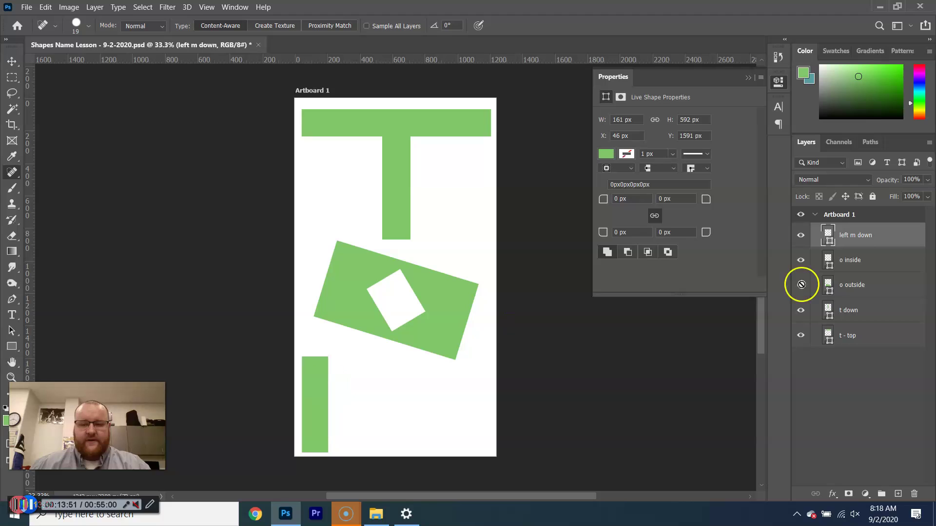
- Duplicate the 'left m down' bar and nudge the copy right to X 695 px
left_click(887, 241)
key("ctrl+j")
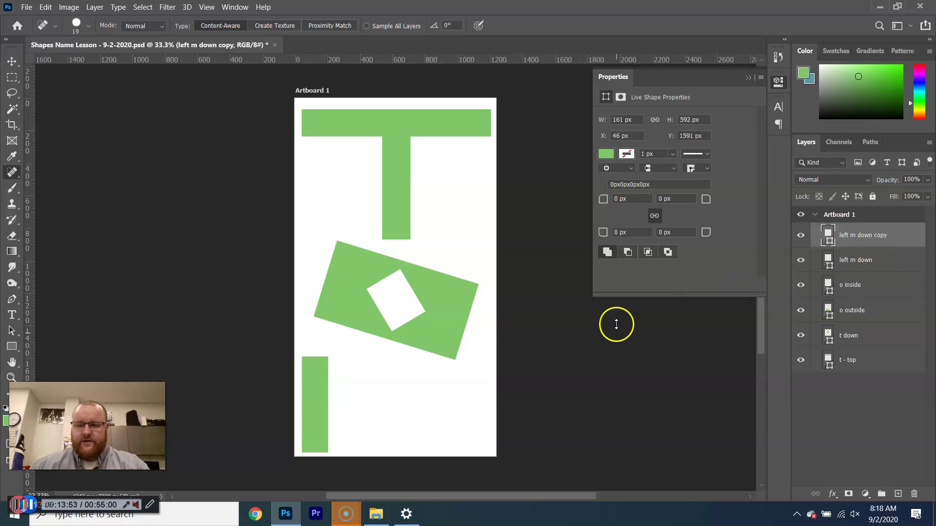
left_click(867, 237)
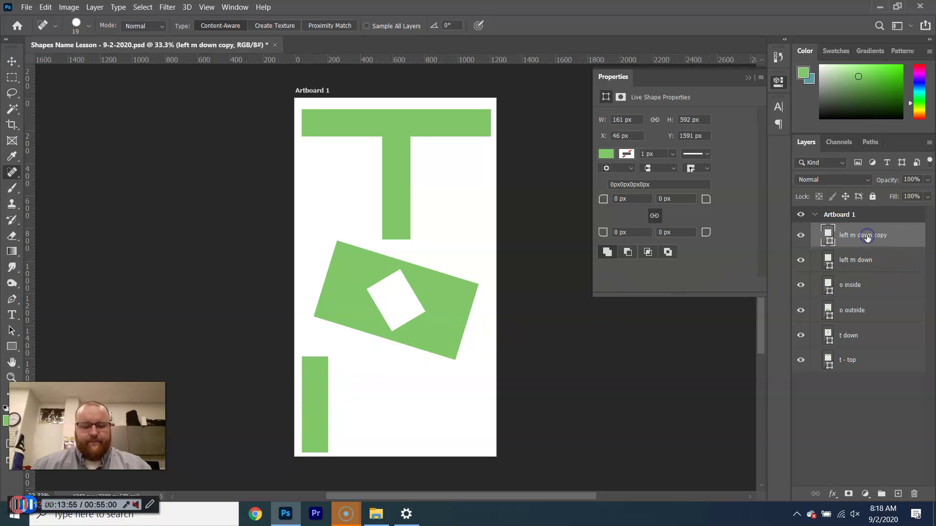
key("v")
left_click(318, 406)
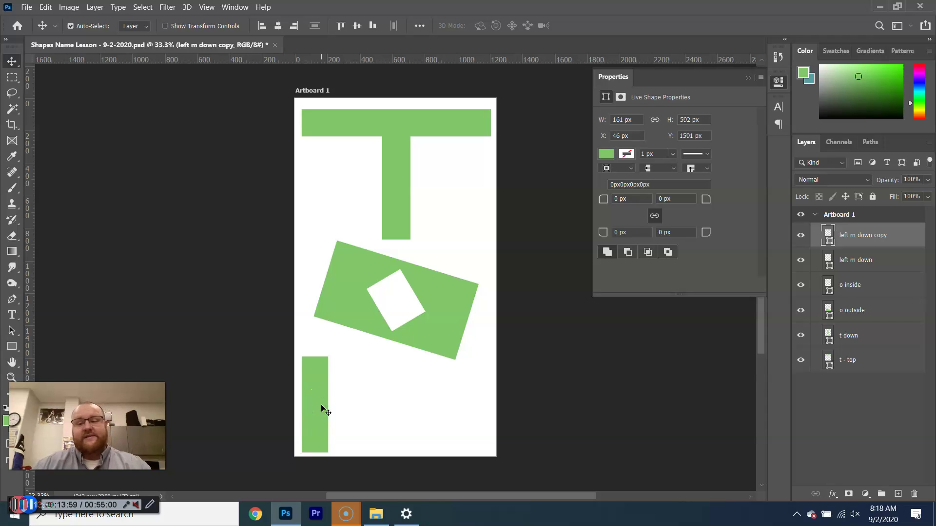
key("Right")
key("Right")
key("Right")
key("Right")
key("Right")
key("Right")
key("Right")
key("Right")
key("Right")
key("Right")
key("Right")
key("Right")
key("Right")
key("Right")
key("Right")
key("Right")
key("Right")
key("Right")
key("Right")
key("Right")
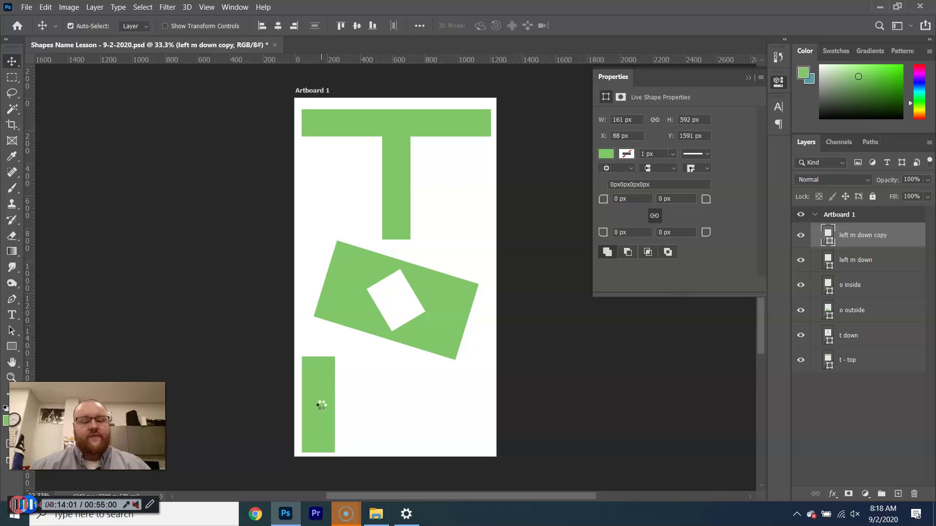
key("Right")
key("Right")
key("Right")
key("Right")
key("Right")
key("Right")
key("Right")
key("Right")
key("Right")
key("Right")
key("Right")
key("Right")
key("Right")
key("Right")
key("Right")
key("Right")
key("Right")
key("Right")
key("Right")
key("Right")
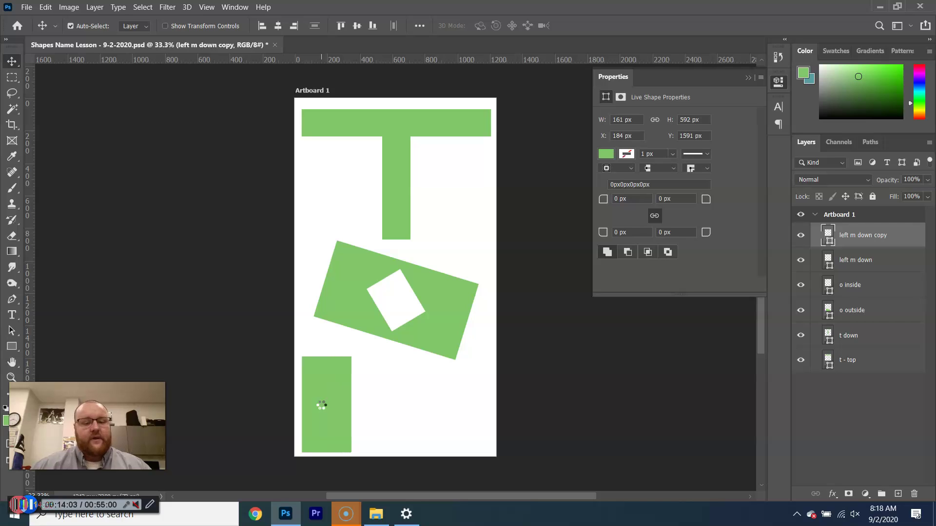
key("Right")
key("Right")
key("Right")
key("Right")
key("Right")
key("Right")
key("Right")
key("Right")
key("Right")
key("Right")
key("Right")
key("Right")
key("Right")
key("Right")
key("Right")
key("Right")
key("Right")
key("Right")
key("Right")
key("Right")
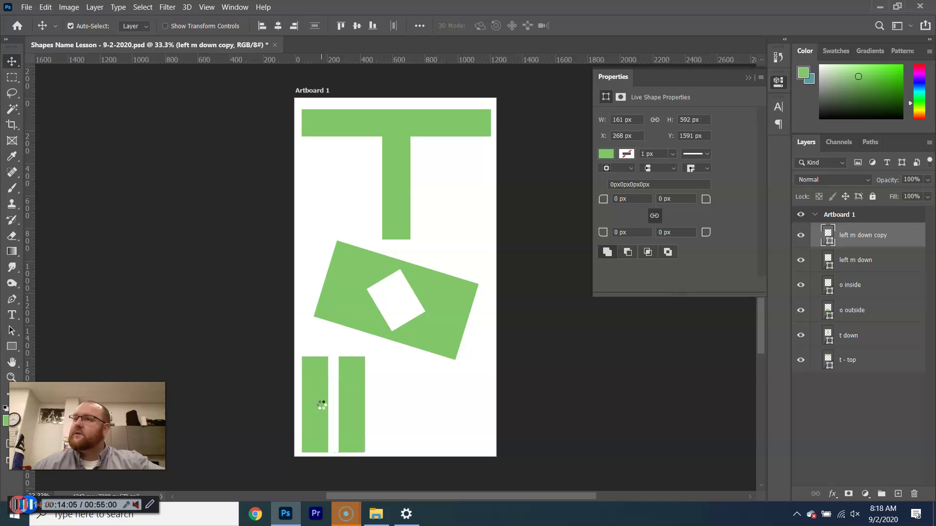
key("Right")
key("Right")
key("Right")
key("Right")
key("Right")
key("Right")
key("Right")
key("Right")
key("Right")
key("Right")
key("Right")
key("Right")
key("Right")
key("Right")
key("Right")
key("Right")
key("Right")
key("Right")
key("Right")
key("Right")
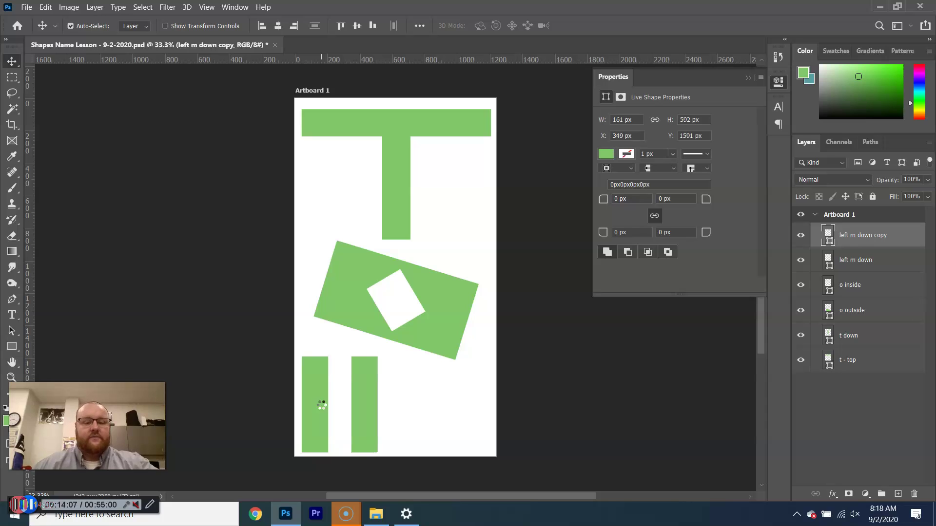
key("Right")
key("Right")
key("Right")
key("Right")
key("Right")
key("Right")
key("Right")
key("Right")
key("Right")
key("Right")
key("Right")
key("Right")
key("Right")
key("Right")
key("Right")
key("Right")
key("Right")
key("Right")
key("Right")
key("Right")
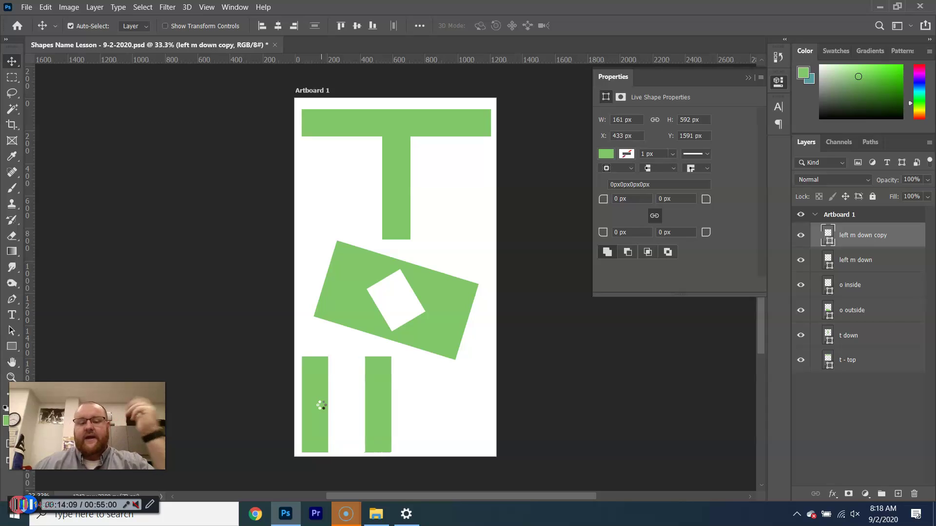
key("Right")
key("Right")
key("Right")
key("Right")
key("Right")
key("Right")
key("Right")
key("Right")
key("Right")
key("Right")
key("Right")
key("Right")
key("Right")
key("Right")
key("Right")
key("Right")
key("Right")
key("Right")
key("Right")
key("Right")
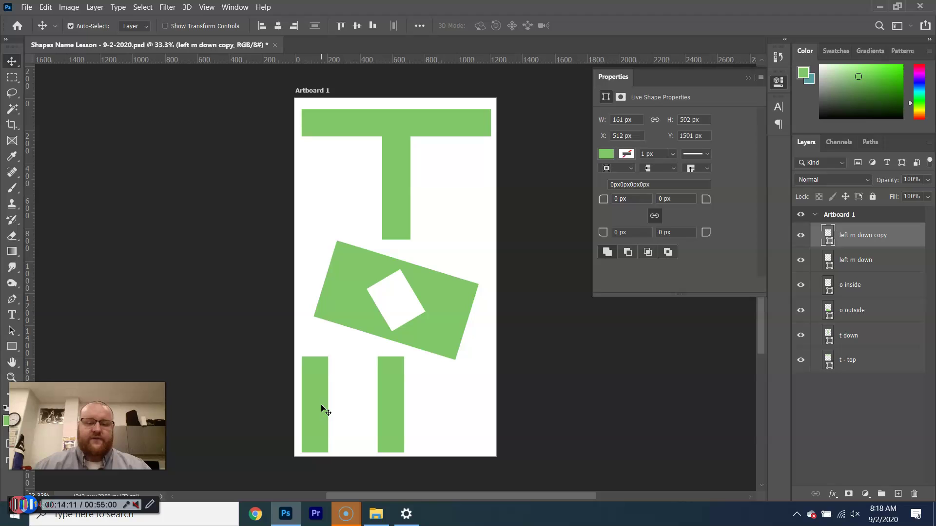
key("Right")
key("Right")
key("Right")
key("Right")
key("Right")
key("Right")
key("Right")
key("Right")
key("Right")
key("Right")
key("Right")
key("Right")
key("Right")
key("Right")
key("Right")
key("Right")
key("Right")
key("Right")
key("Right")
key("Right")
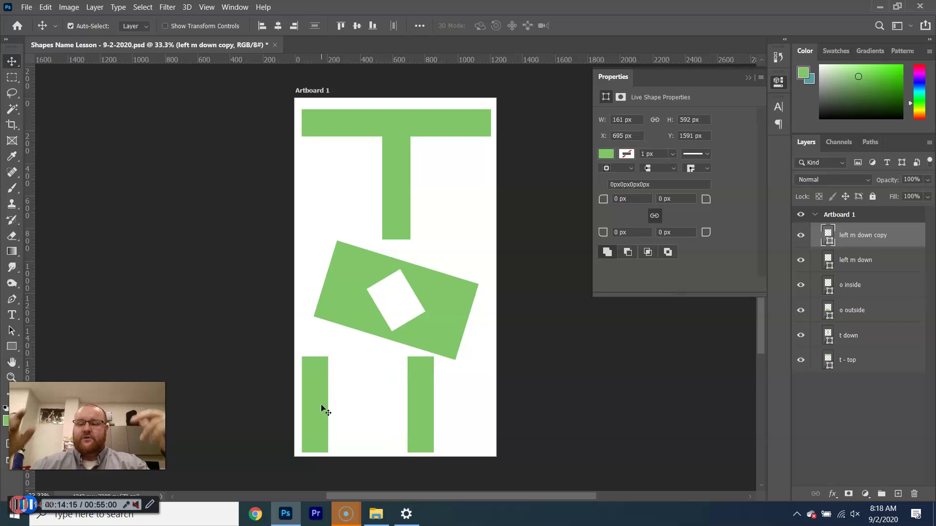
- Rename the copied bar's layer 'right m down'
double_click(874, 235)
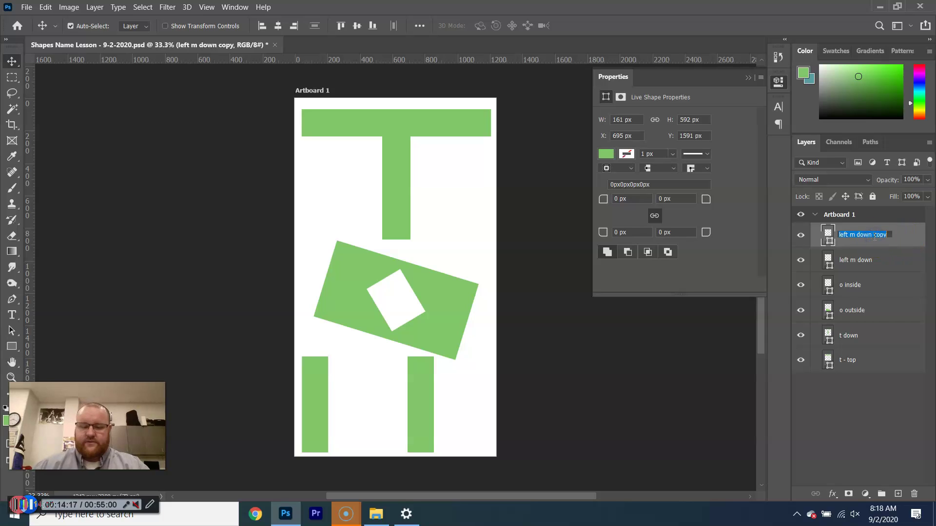
type("righ")
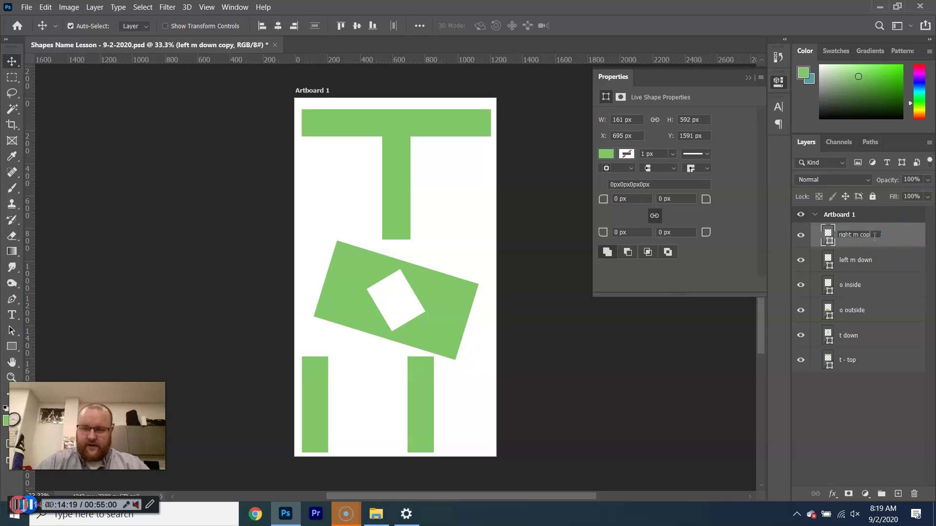
key("Return")
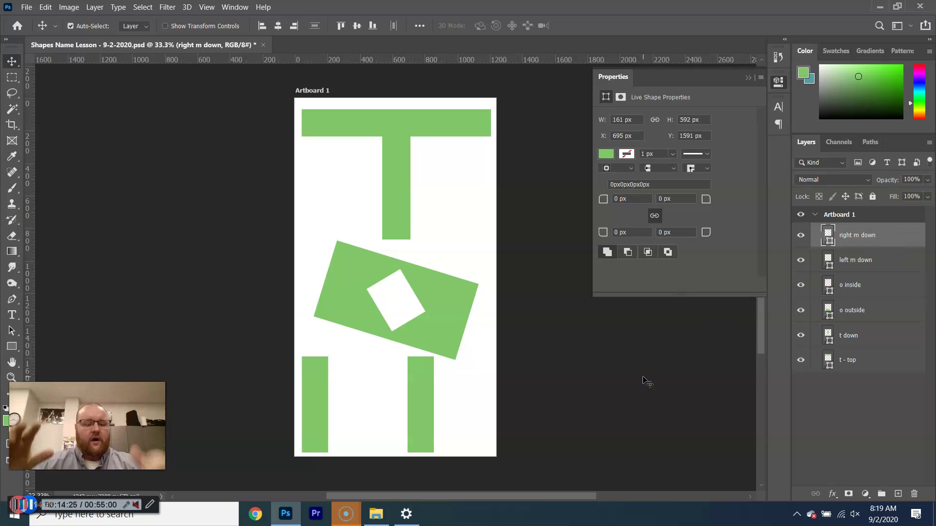
- Duplicate the 'right m down' bar as a new layer named 'left m v'
left_click(905, 240)
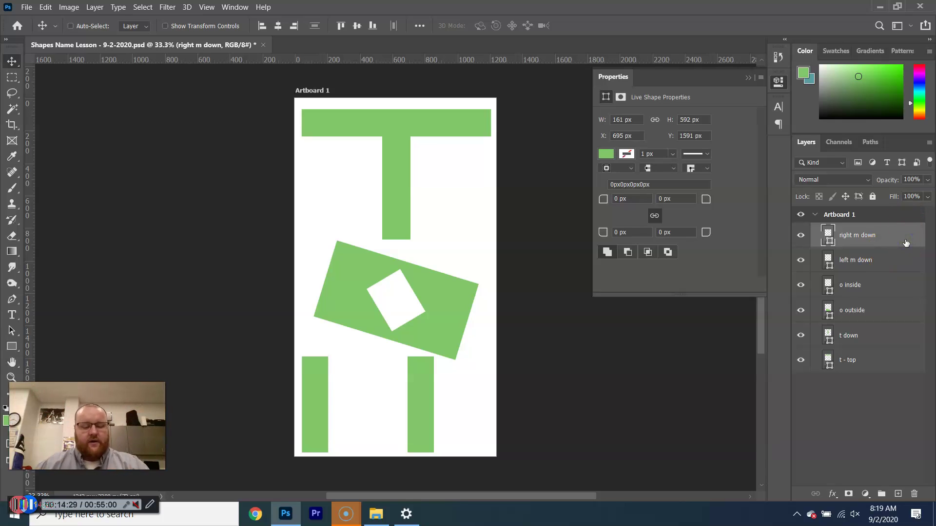
key("ctrl+j")
double_click(877, 233)
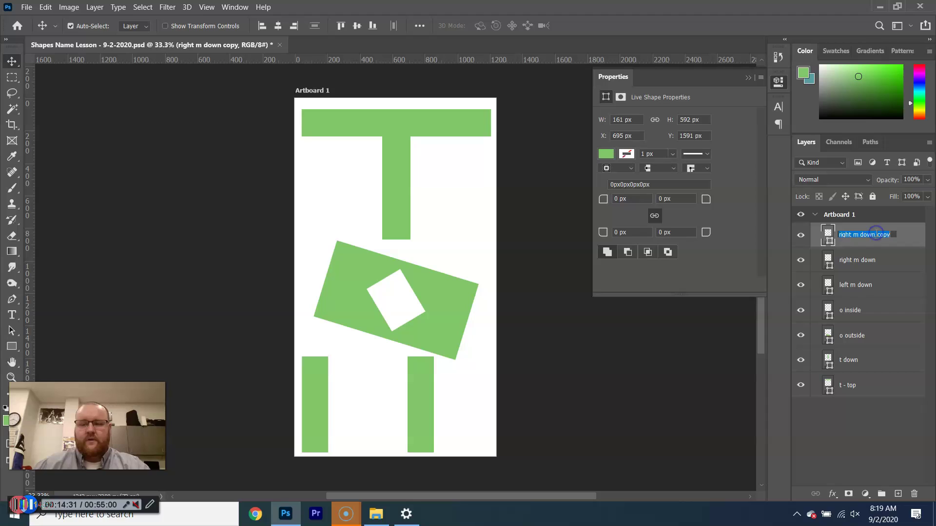
type("left m")
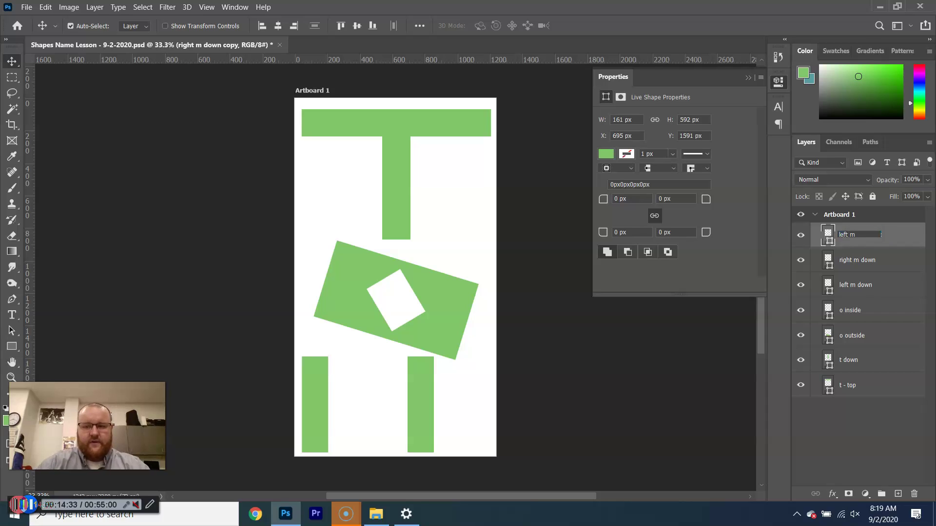
type(" v")
key("Return")
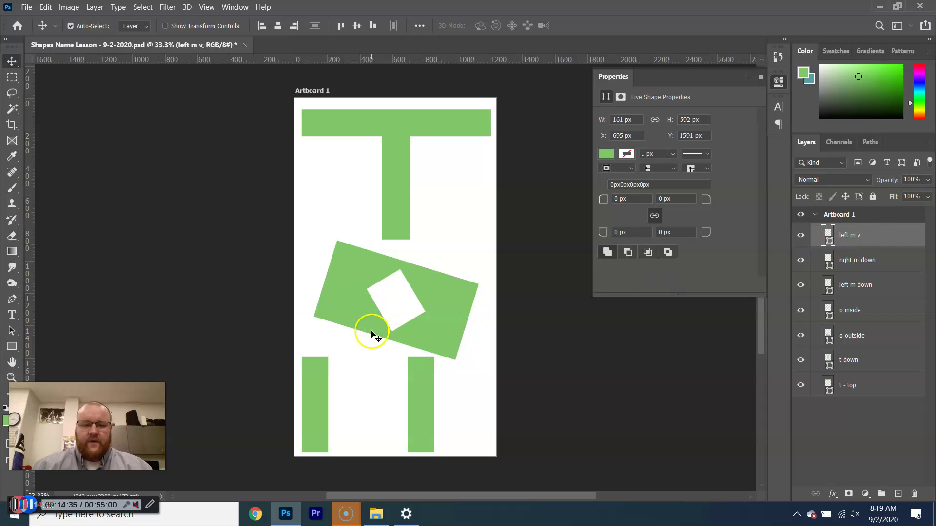
- Move the 'left m v' bar next to the M's left leg
left_click(323, 390)
left_click_drag(323, 390, 328, 388)
key("ctrl+z")
left_click(862, 235)
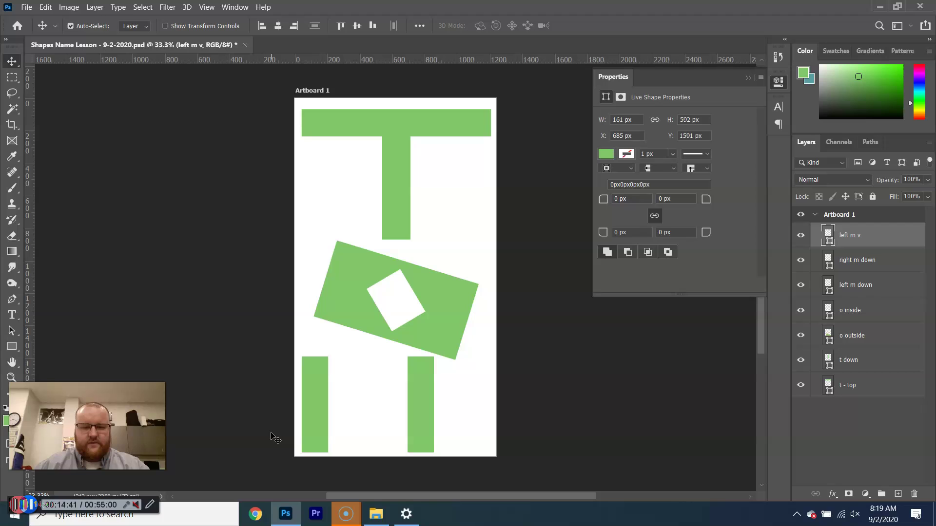
left_click_drag(424, 403, 360, 404)
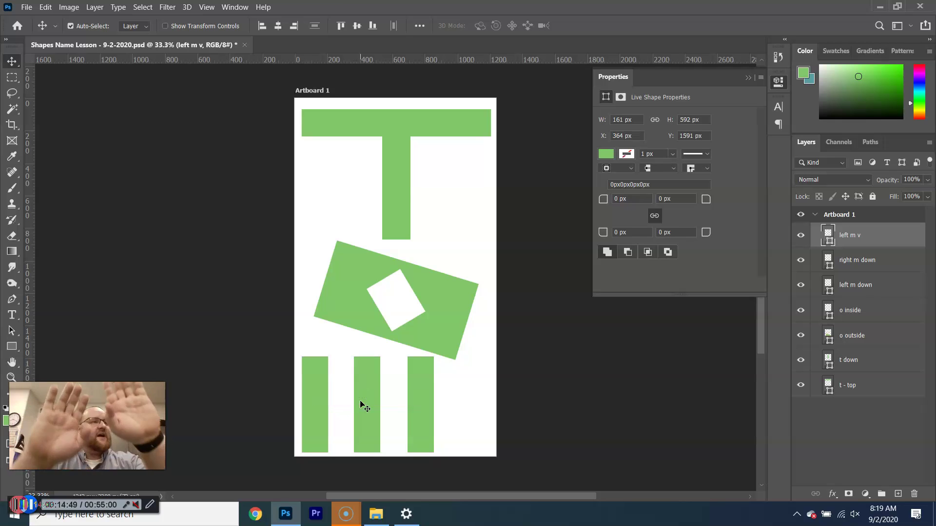
left_click(379, 402)
left_click_drag(378, 402, 356, 402)
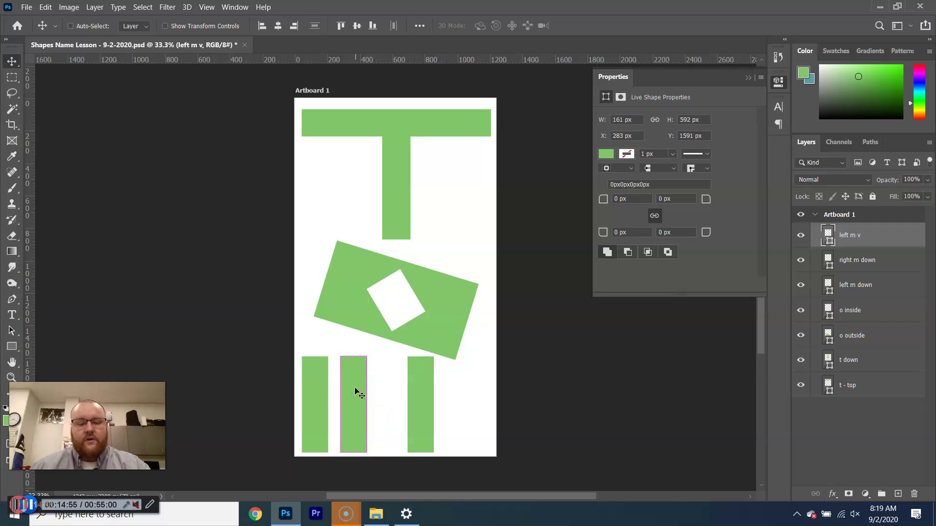
- Rotate 'left m v' to -46.2°, scale it to 68%, and nudge it against the left leg's top
key("ctrl+t")
left_click_drag(348, 344, 307, 367)
left_click_drag(390, 438, 350, 388)
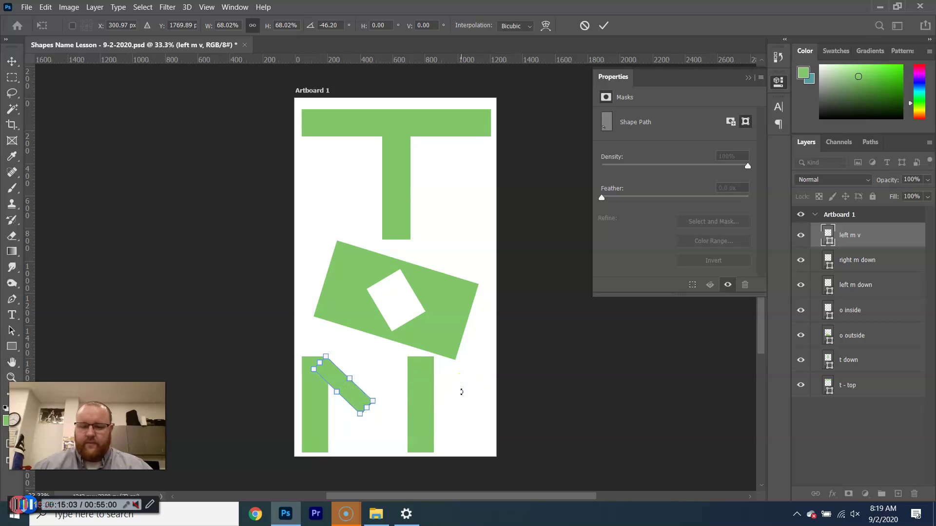
left_click(462, 396)
left_click(413, 393)
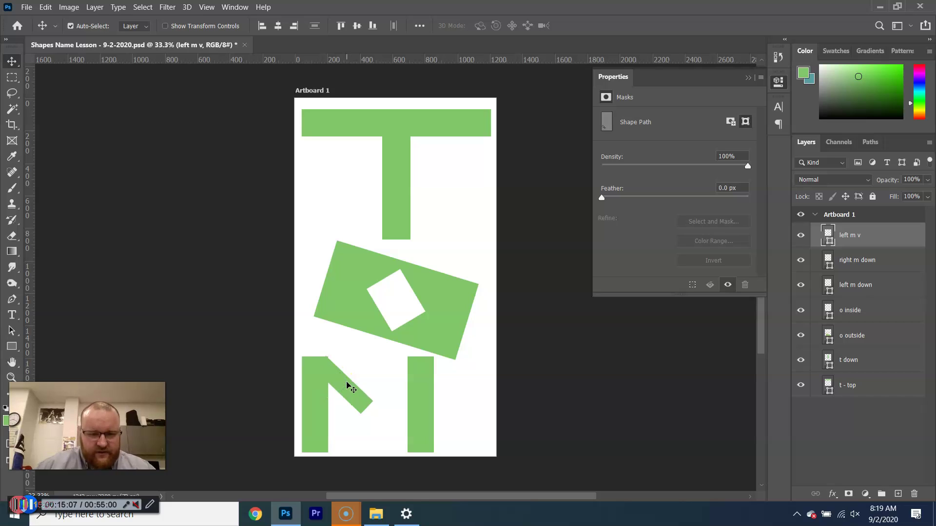
key("shift+Up")
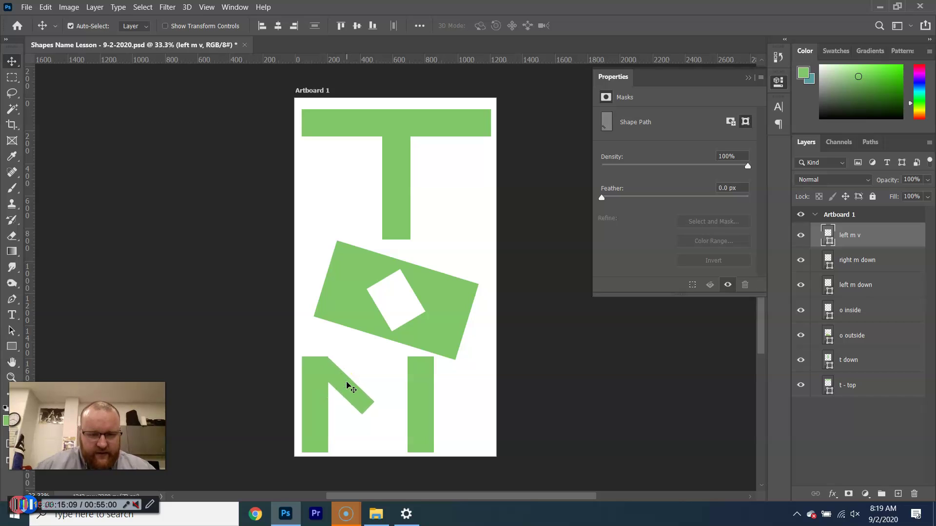
key("Down")
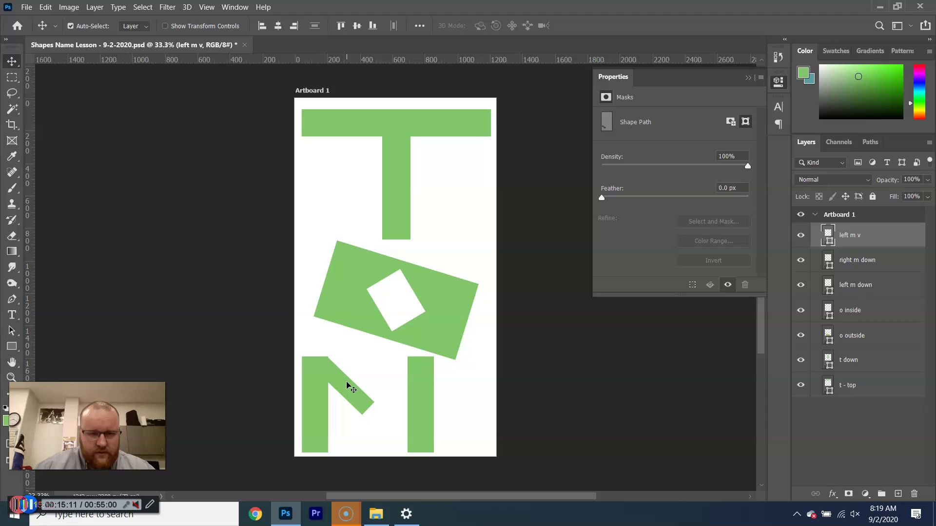
key("shift+Right")
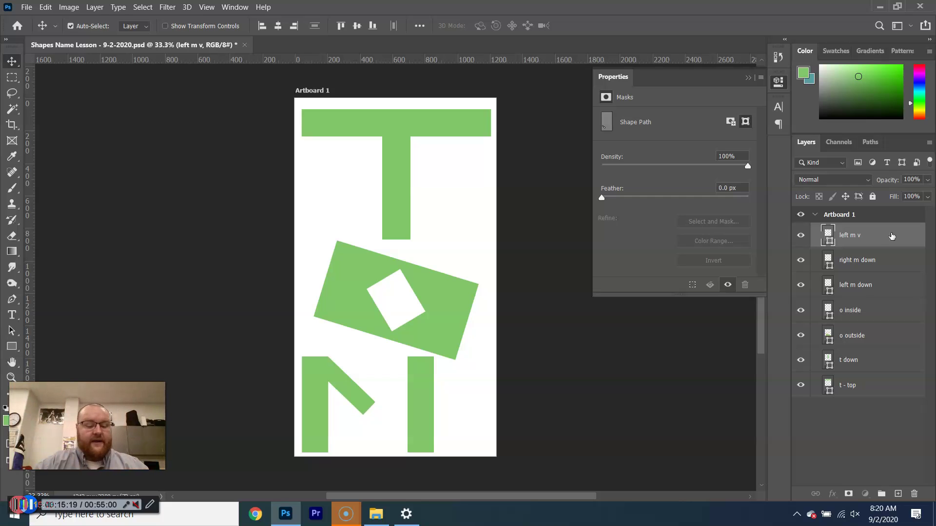
- Duplicate the diagonal stroke as a layer named 'right m v'
key("ctrl+j")
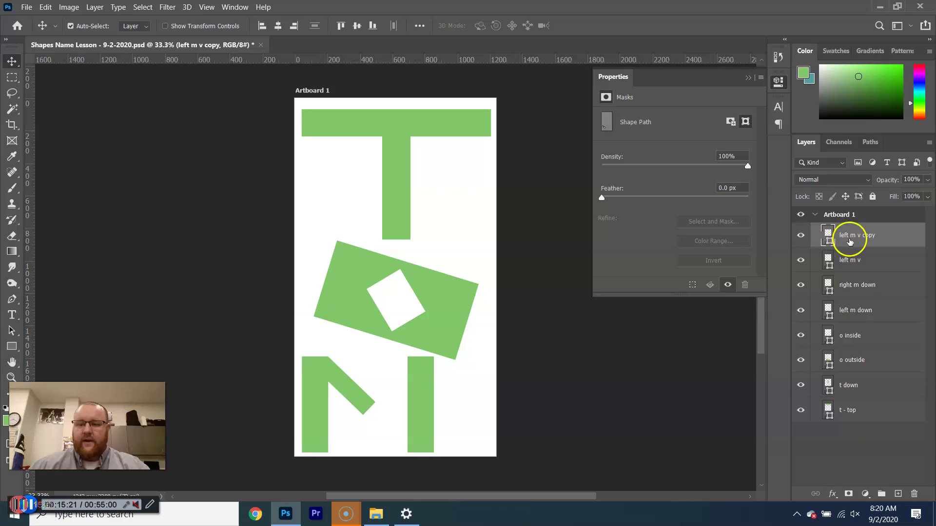
double_click(849, 238)
type("right m v")
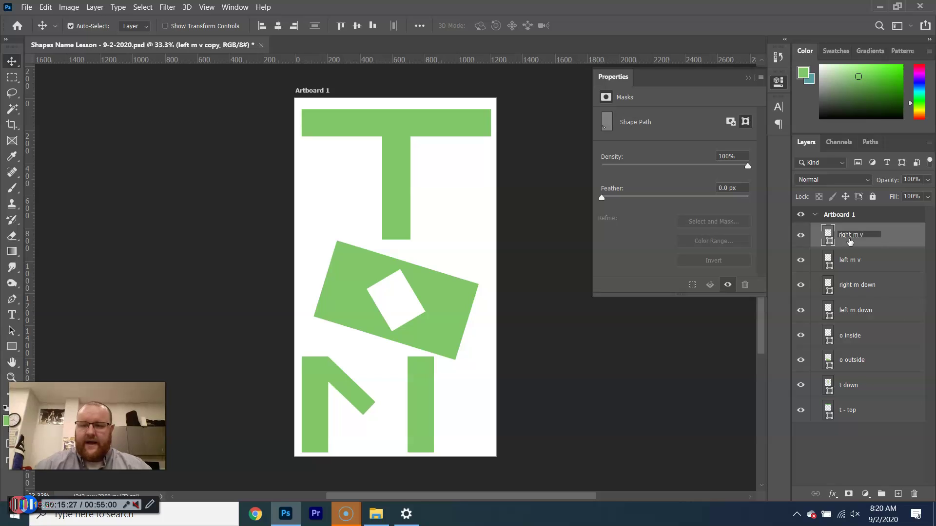
left_click(884, 245)
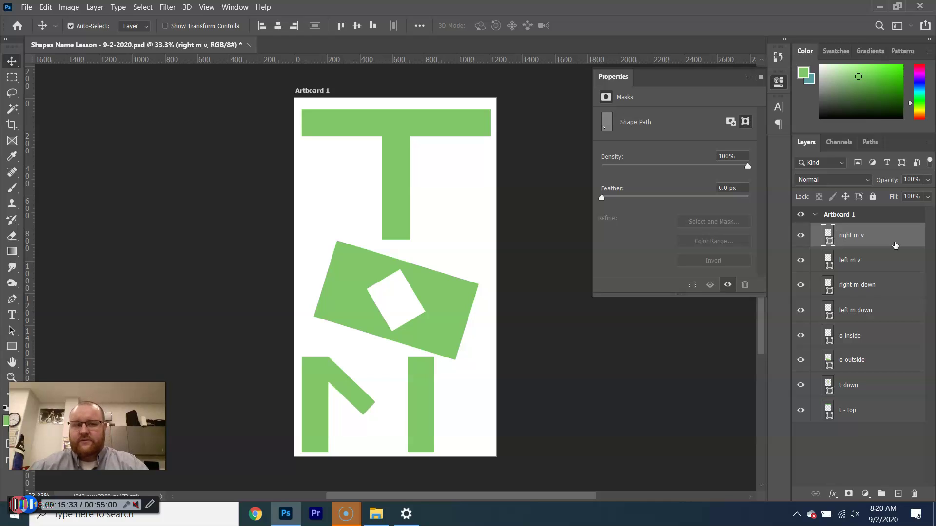
- Flip 'right m v' vertically and move it right to form the M's V
key("ctrl+t")
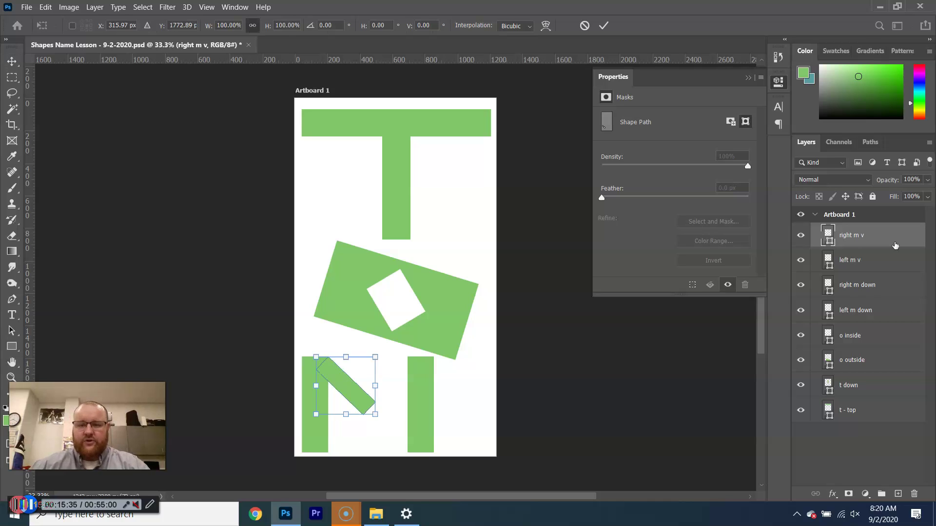
right_click(348, 392)
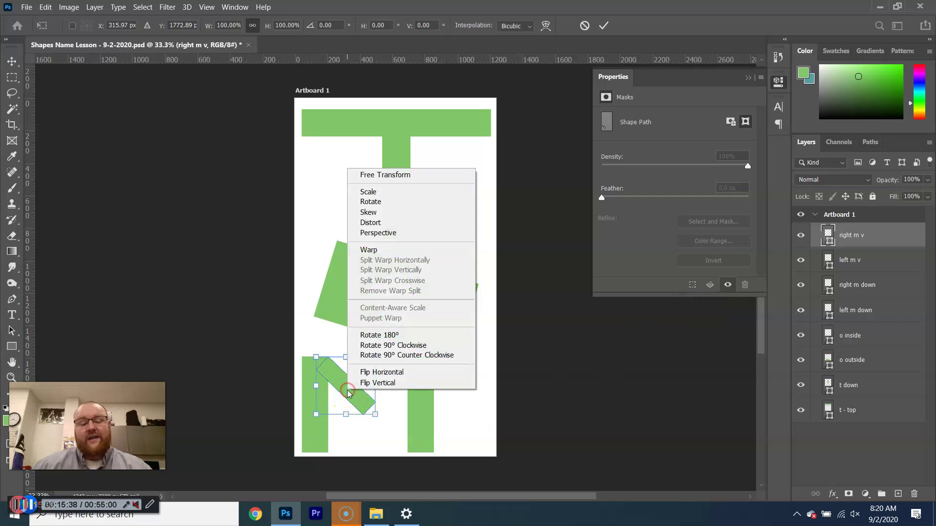
left_click(403, 384)
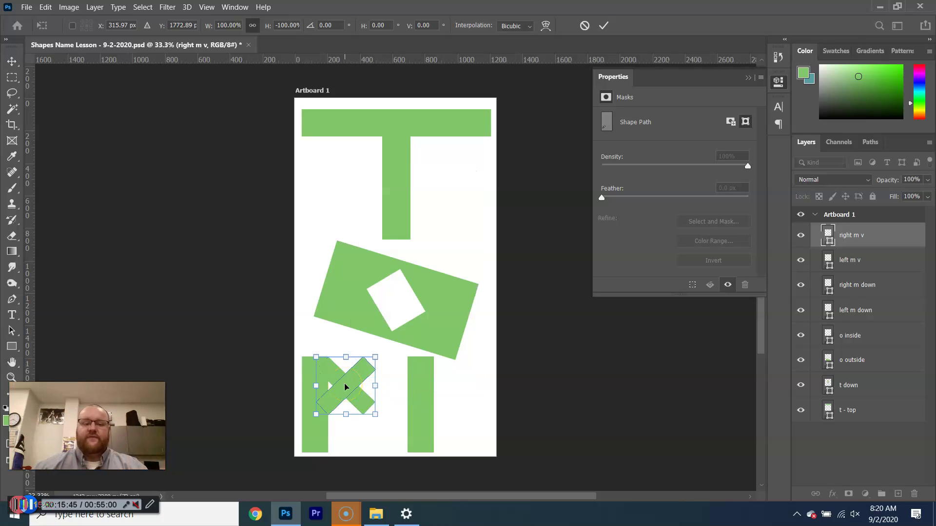
left_click_drag(345, 387, 393, 379)
key("Return")
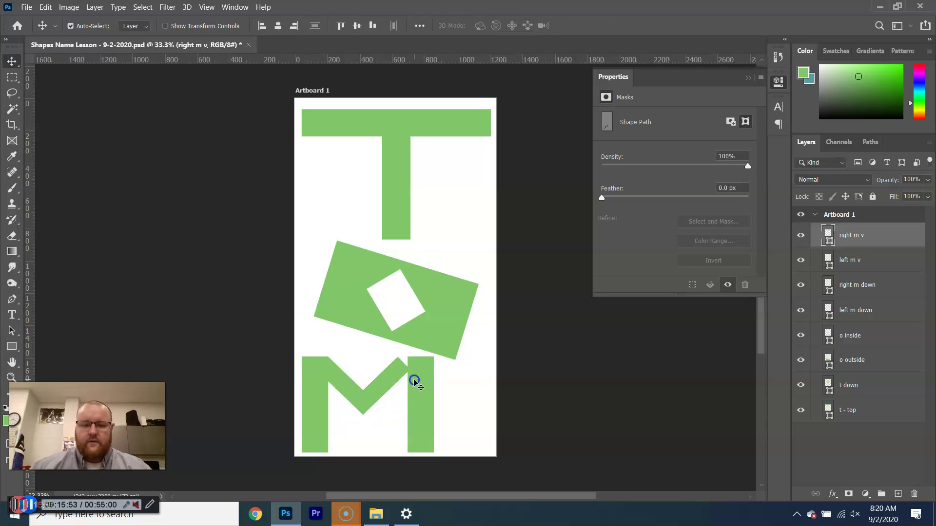
- Nudge the M's right leg three steps left to meet the diagonal
left_click(415, 383)
key("Left")
key("Left")
key("Left")
key("Left")
key("Left")
key("Left")
key("Left")
key("Left")
key("Left")
key("Left")
key("Left")
key("Left")
key("Left")
key("Left")
key("Left")
key("Left")
key("Left")
key("Left")
key("Left")
key("Left")
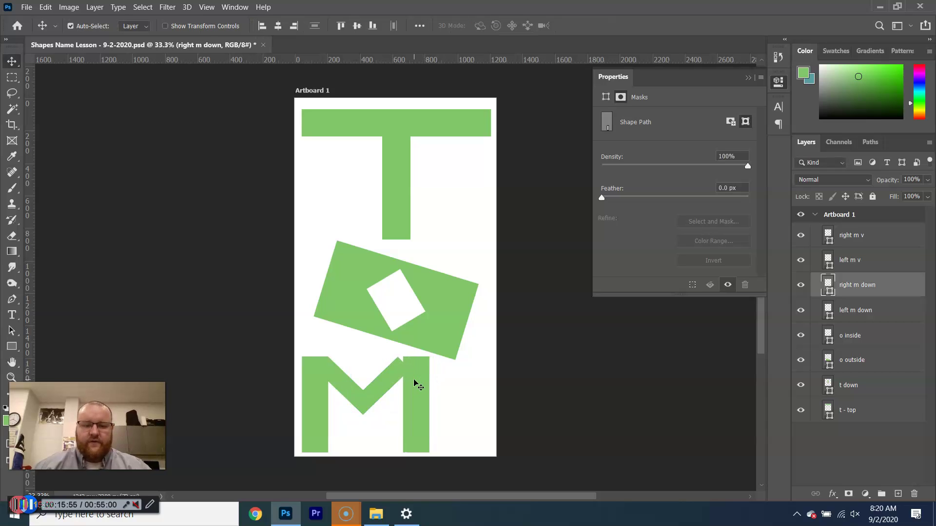
key("Left")
key("Left")
key("Left")
key("Left")
key("Left")
key("Left")
key("Left")
key("Left")
key("Left")
key("Left")
key("Left")
key("Left")
key("Left")
key("Left")
key("Left")
key("Left")
key("Left")
key("Left")
key("Left")
key("Left")
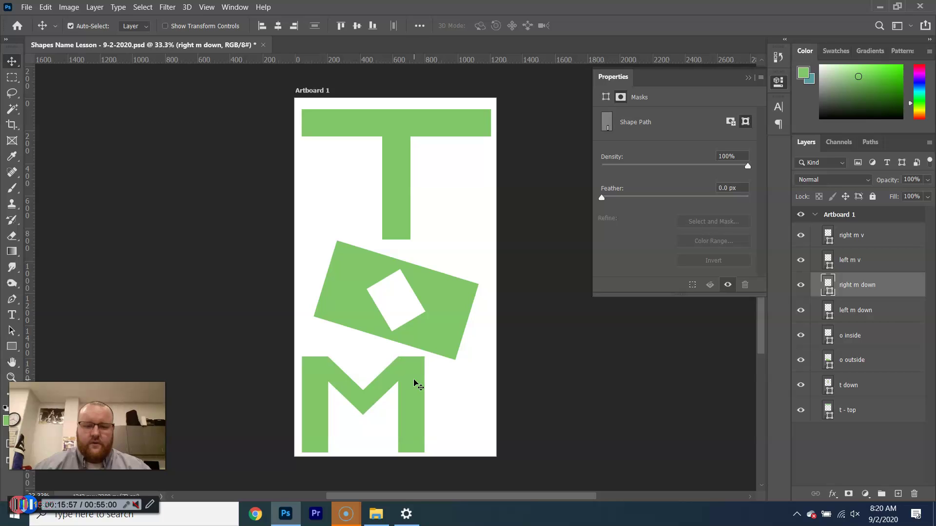
key("Left")
key("Left")
key("Left")
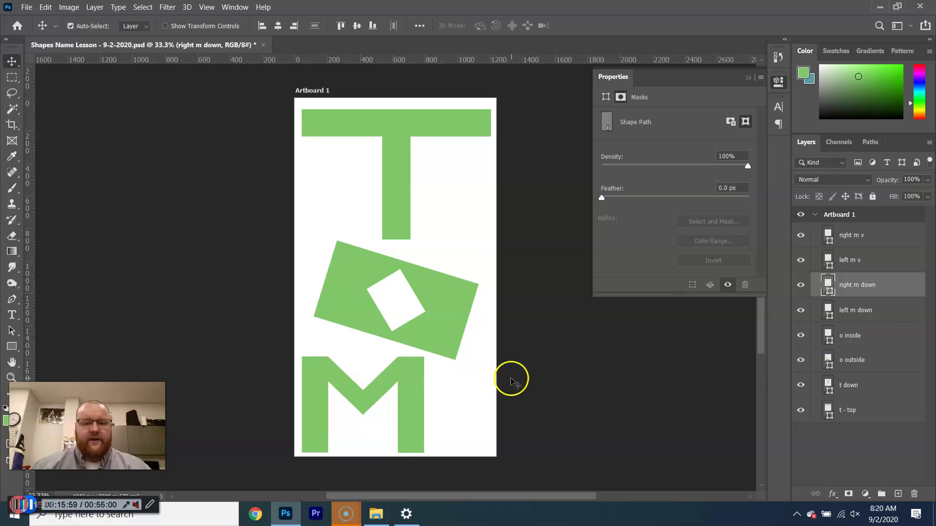
- Hide all the T, O and M letter layers, leaving the artboard blank
left_click(514, 383)
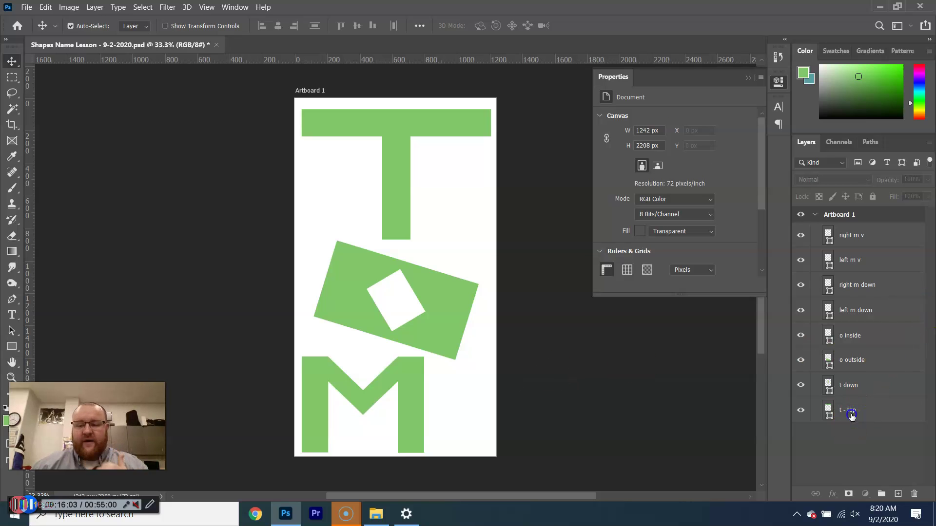
left_click(869, 386)
left_click(872, 360)
left_click(873, 335)
left_click(873, 310)
left_click(873, 285)
left_click(880, 260)
left_click(882, 238)
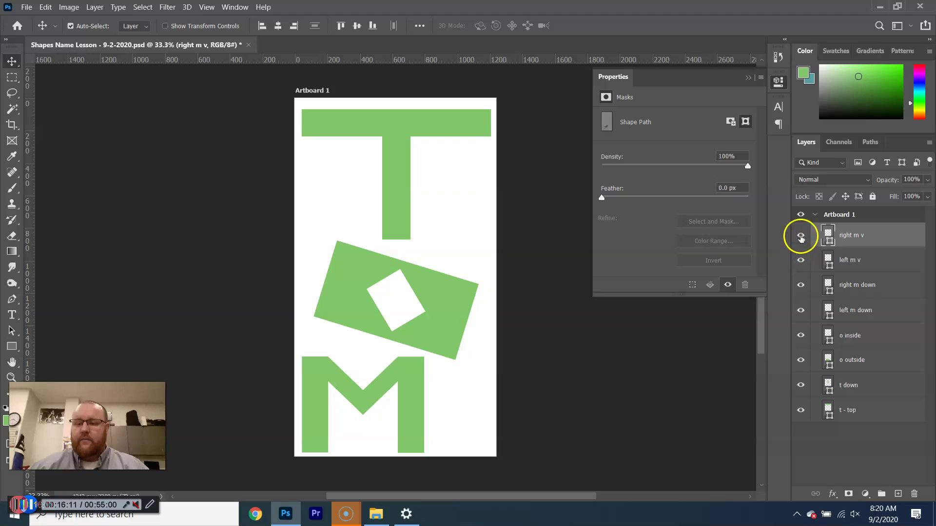
left_click_drag(801, 236, 800, 412)
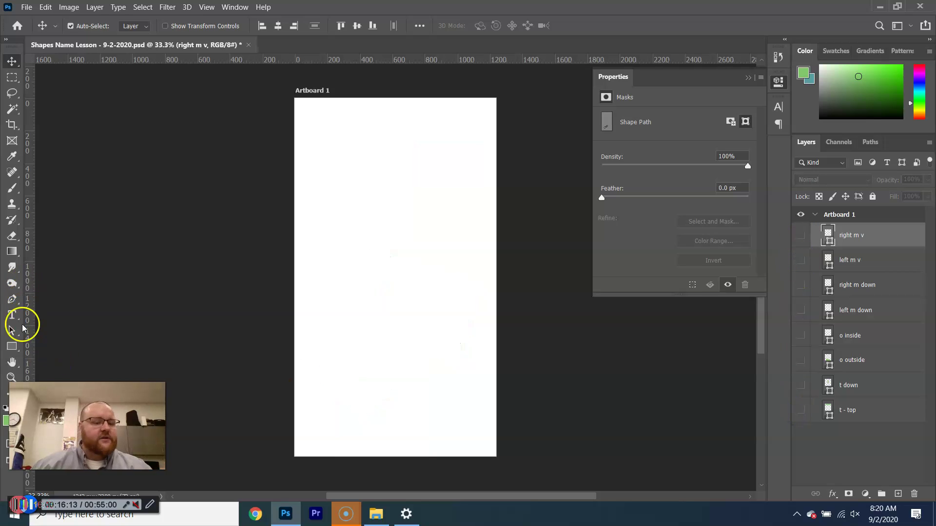
- Draw a 1032 x 1032 px green circle, 'Ellipse 1', with the Ellipse Tool at the artboard top
left_click_drag(17, 347, 72, 369)
left_click_drag(316, 123, 477, 163)
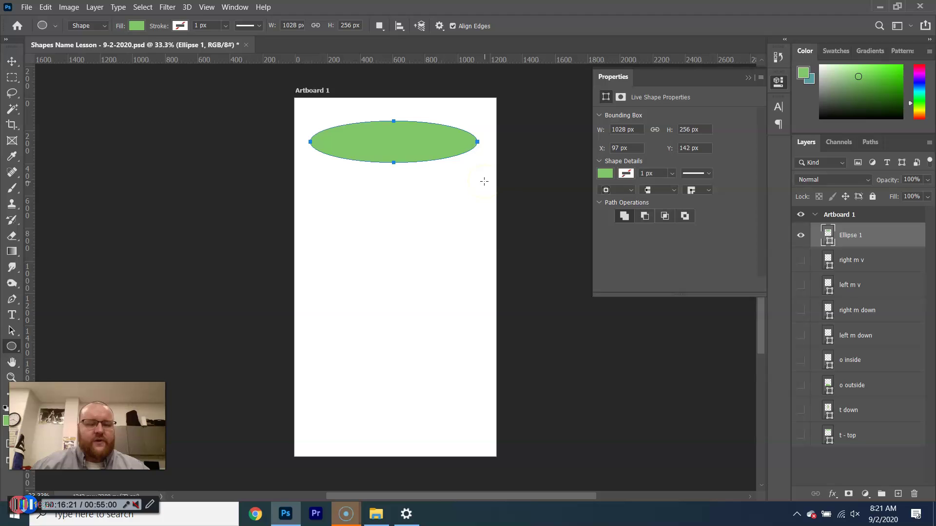
key("ctrl+z")
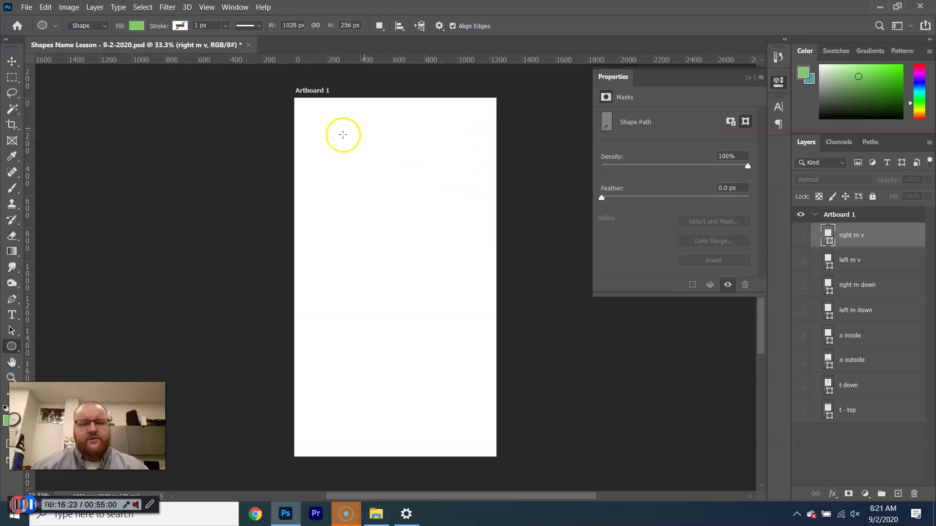
left_click_drag(307, 106, 476, 278)
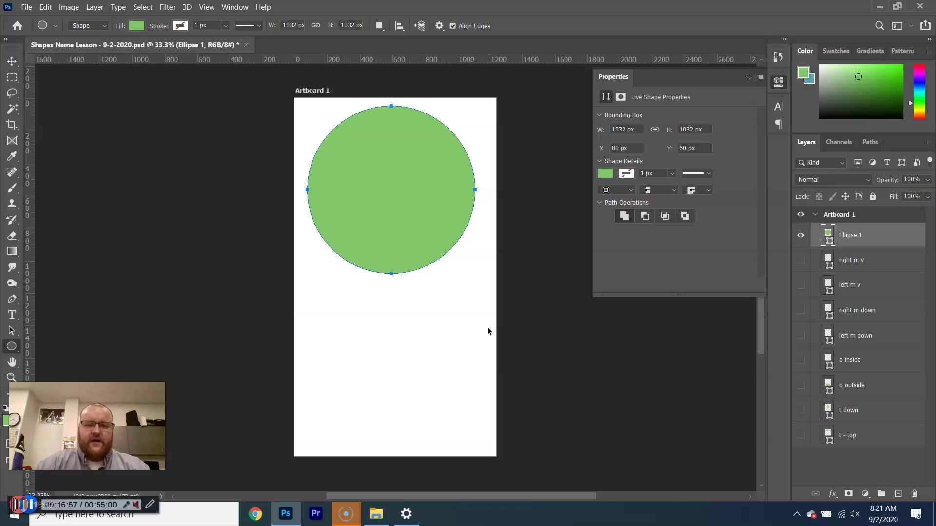
- Duplicate the circle and name the layers 'outside o' and 'inside o'
key("ctrl+j")
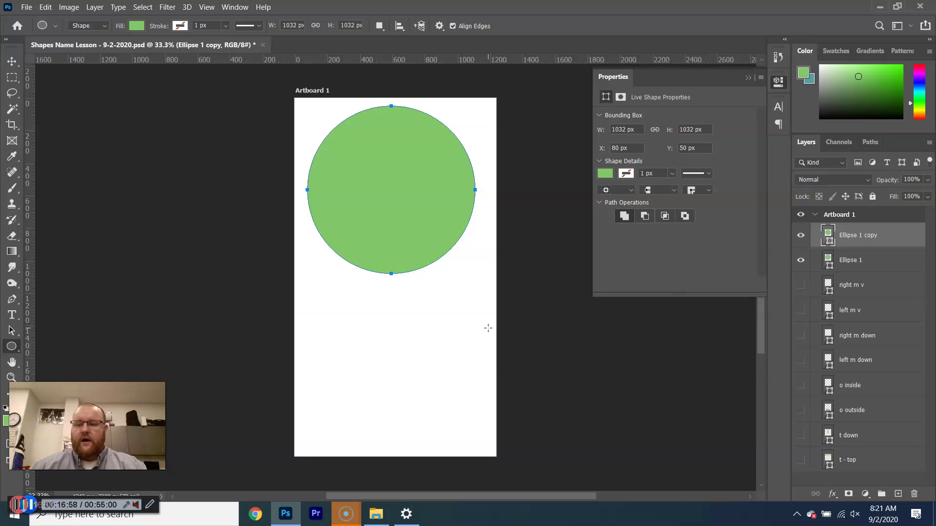
double_click(848, 260)
type("outside o")
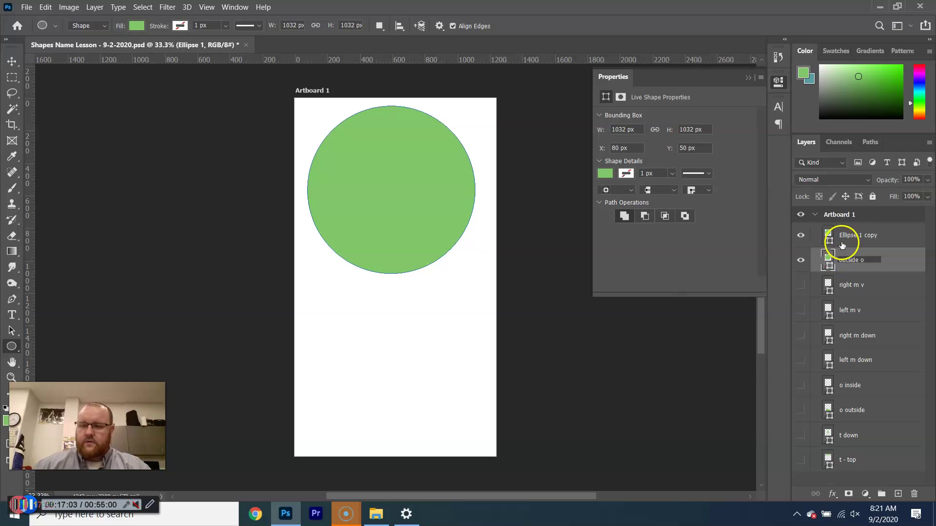
double_click(854, 235)
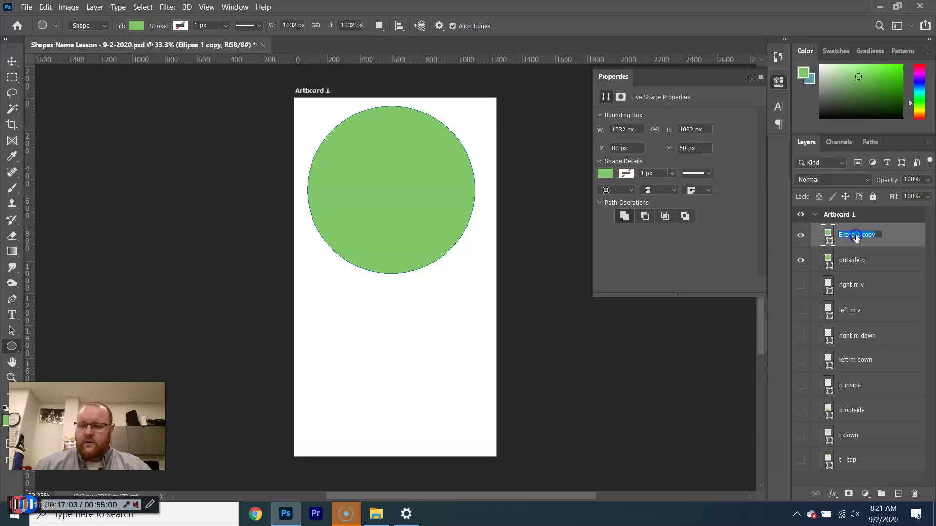
type("inside o")
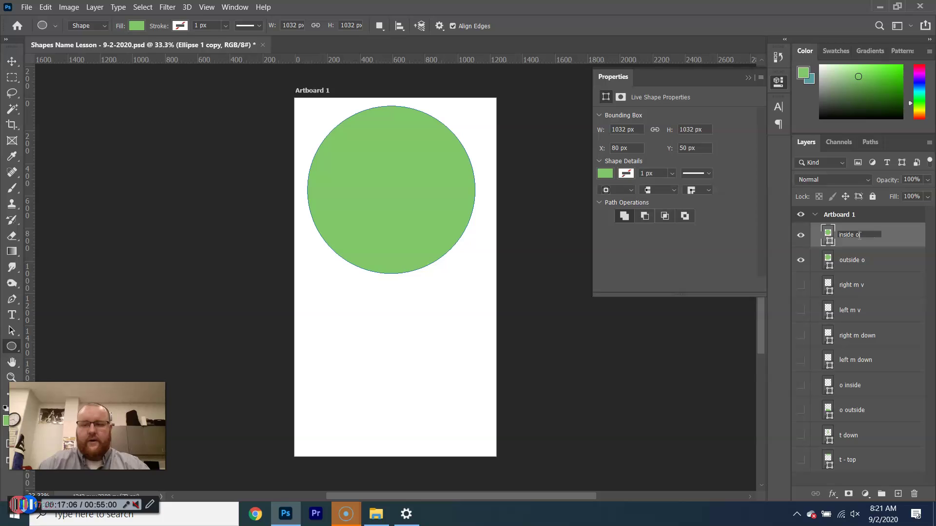
key("Return")
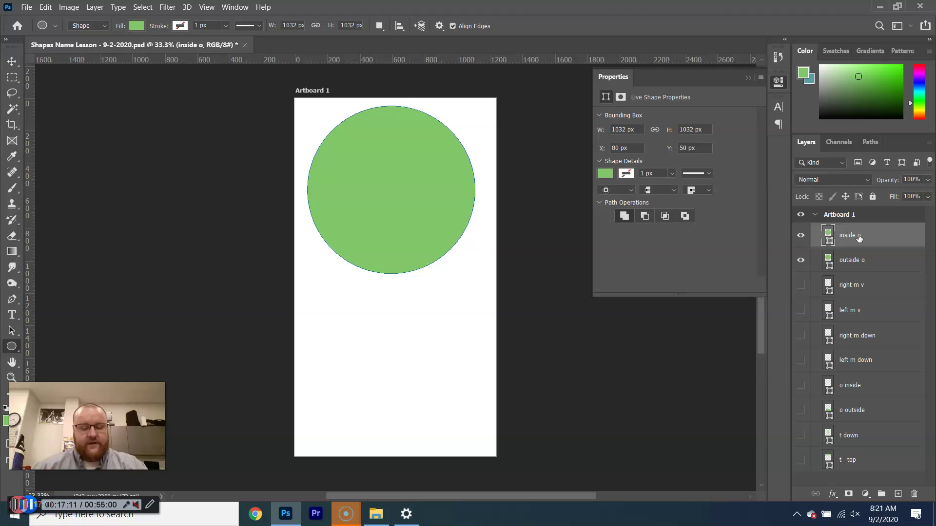
- Scale the 'inside o' circle to about 60% and centre it in the outer circle
key("ctrl+t")
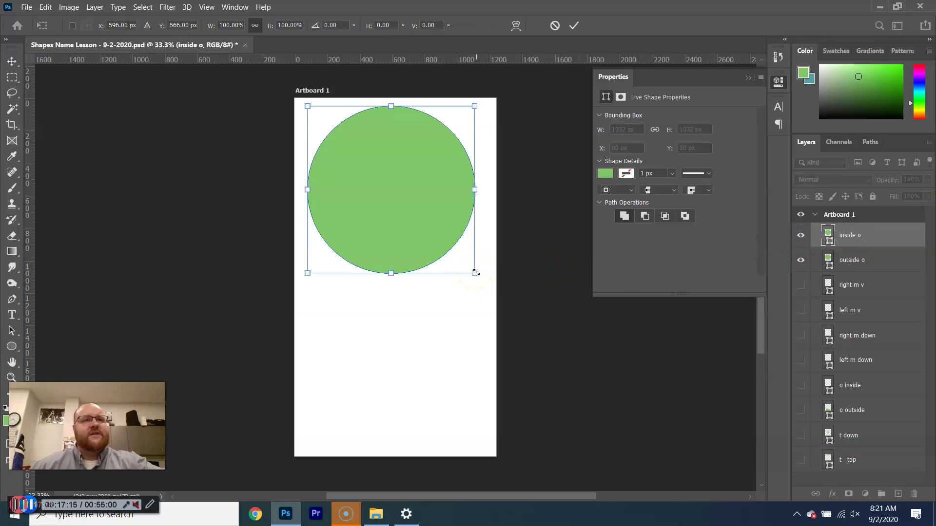
left_click_drag(476, 272, 408, 206)
left_click_drag(368, 169, 402, 206)
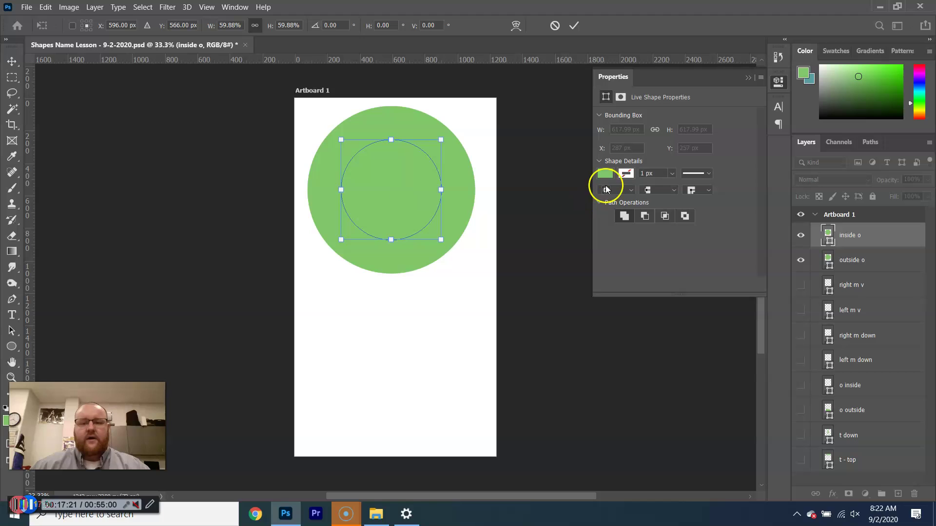
left_click(422, 192)
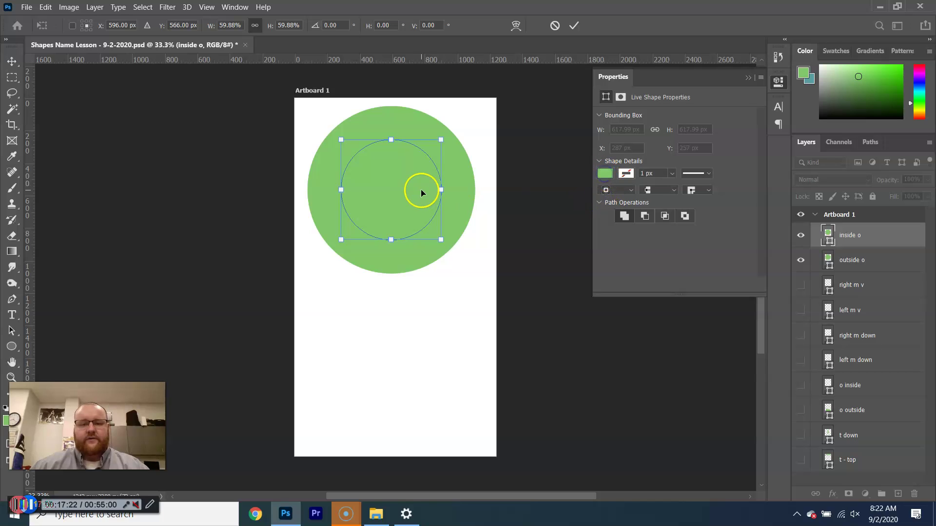
left_click(603, 177)
- Set the 'inside o' circle's fill to white to make a hollow ring
left_click(603, 177)
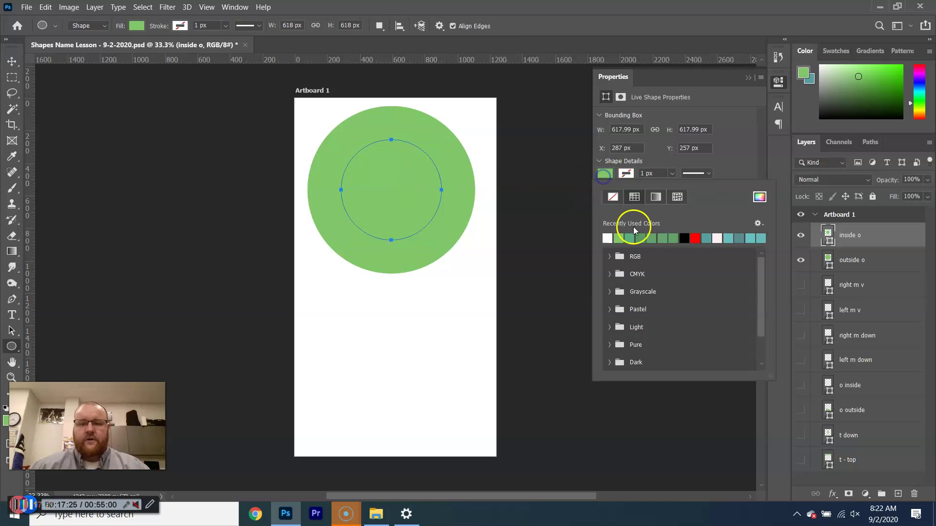
left_click(608, 237)
left_click(409, 242)
left_click(39, 26)
left_click(12, 60)
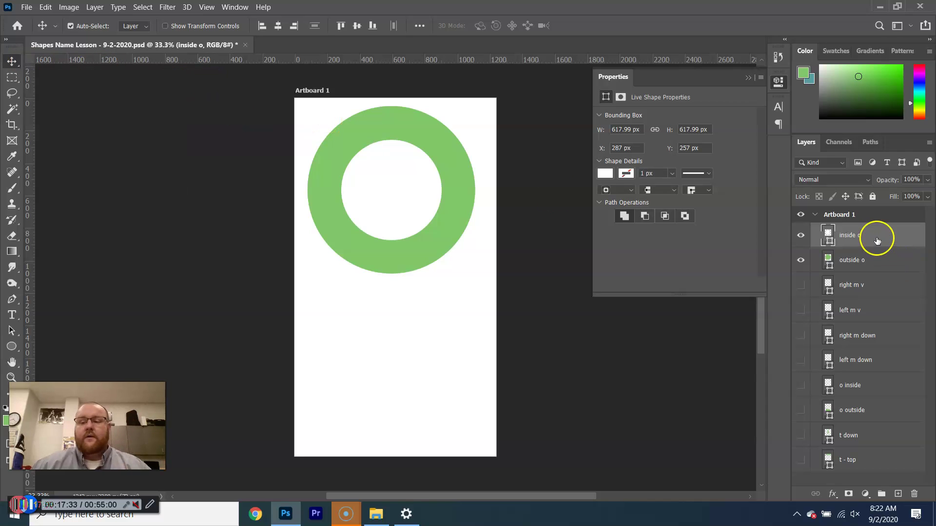
left_click_drag(878, 244, 872, 282)
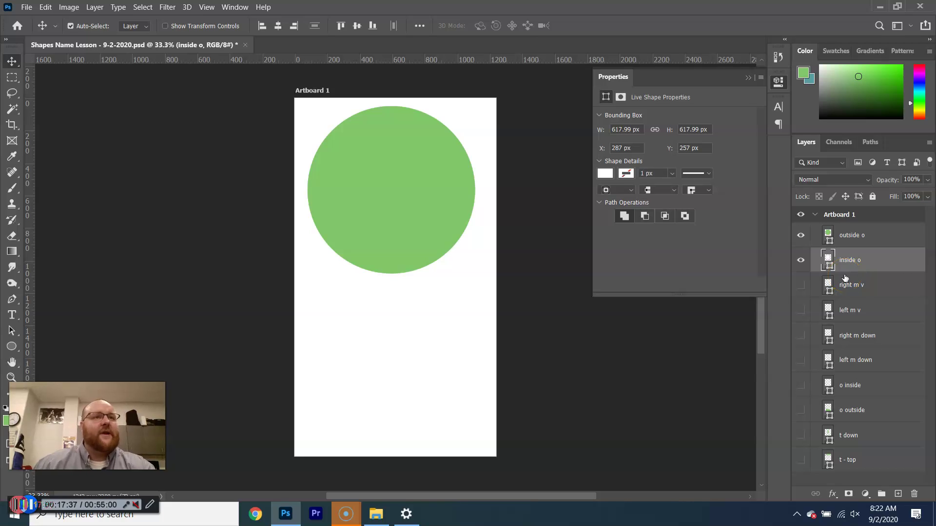
left_click_drag(848, 261, 870, 252)
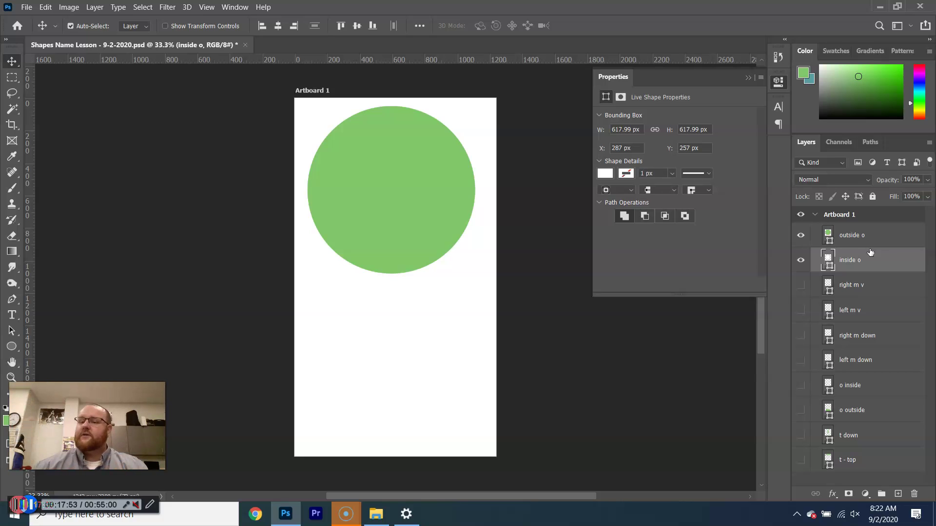
mouse_move(871, 252)
left_mouse_down()
mouse_move(875, 235)
mouse_move(882, 248)
left_mouse_up()
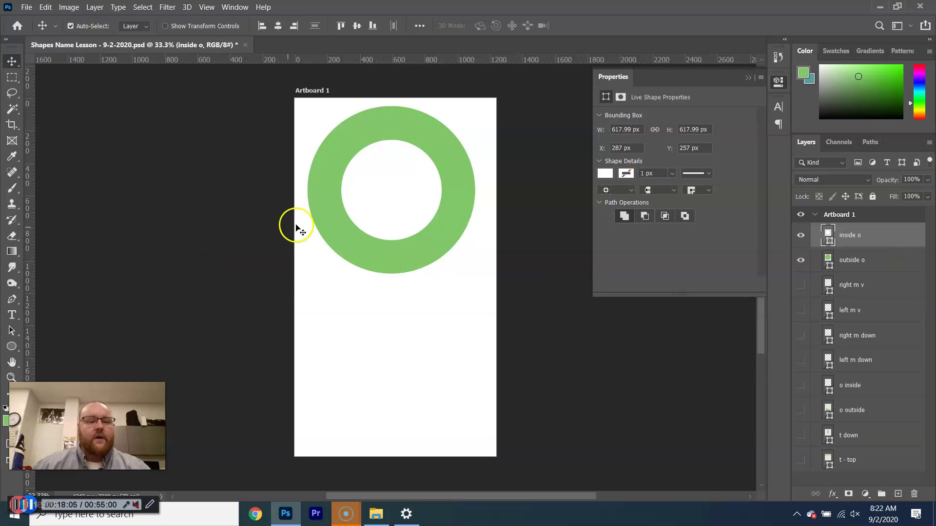
- Save and close the Shapes Name Lesson document
left_click(27, 7)
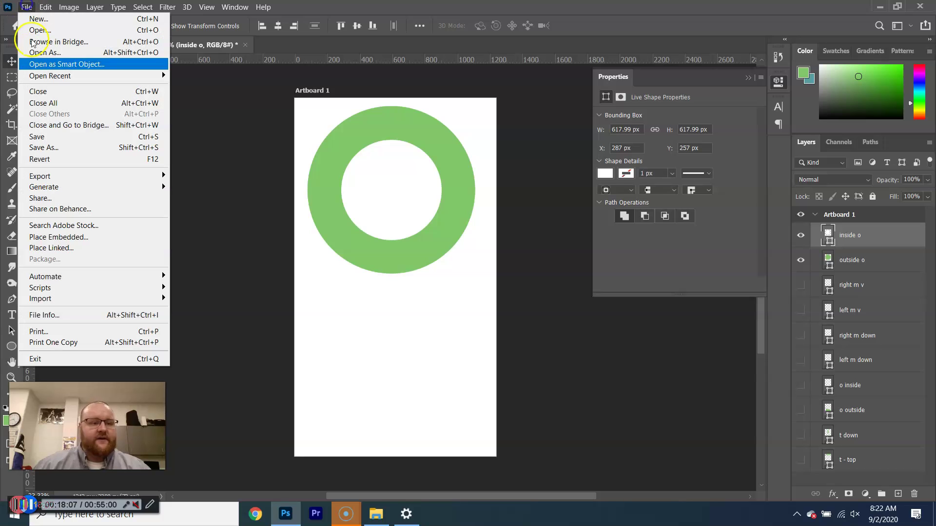
left_click(44, 137)
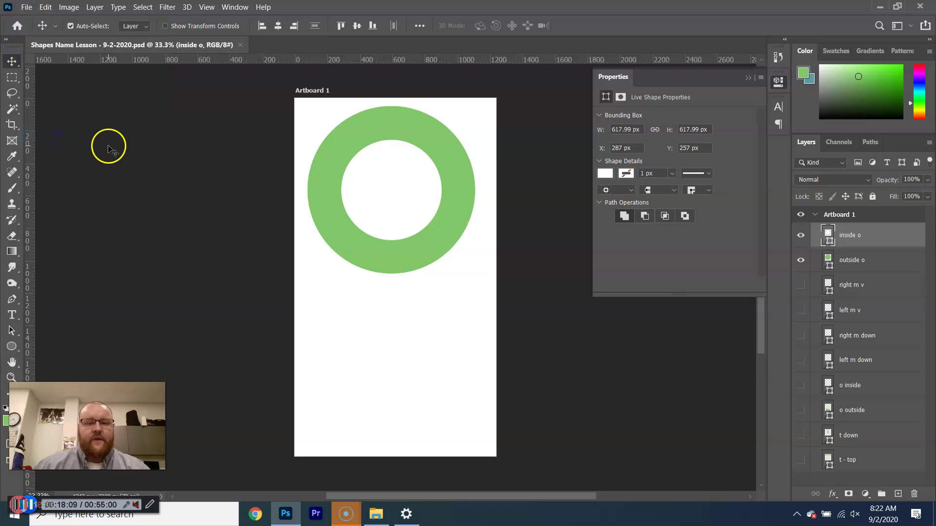
left_click(243, 45)
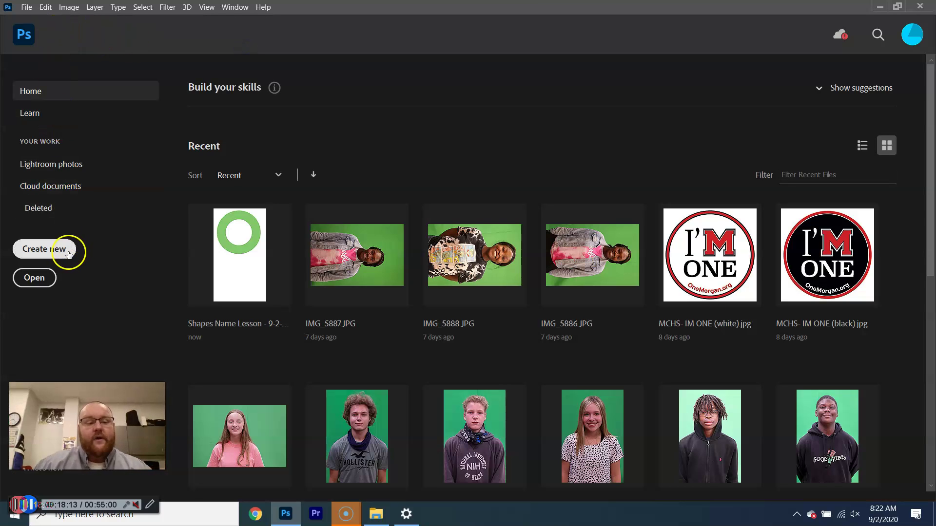
- Create a landscape Letter document named 'shapes name', 3300 x 2550 px at 300 ppi
left_click(65, 257)
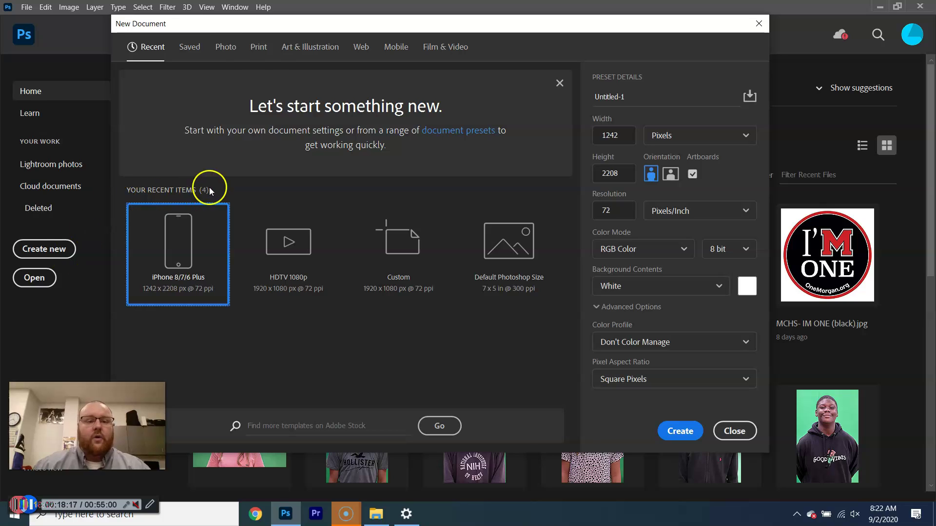
left_click(259, 47)
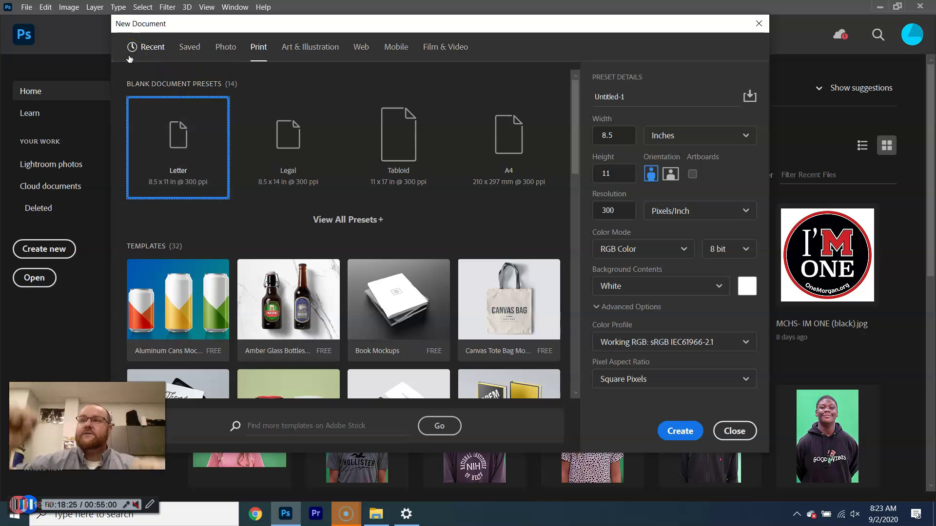
left_click(642, 98)
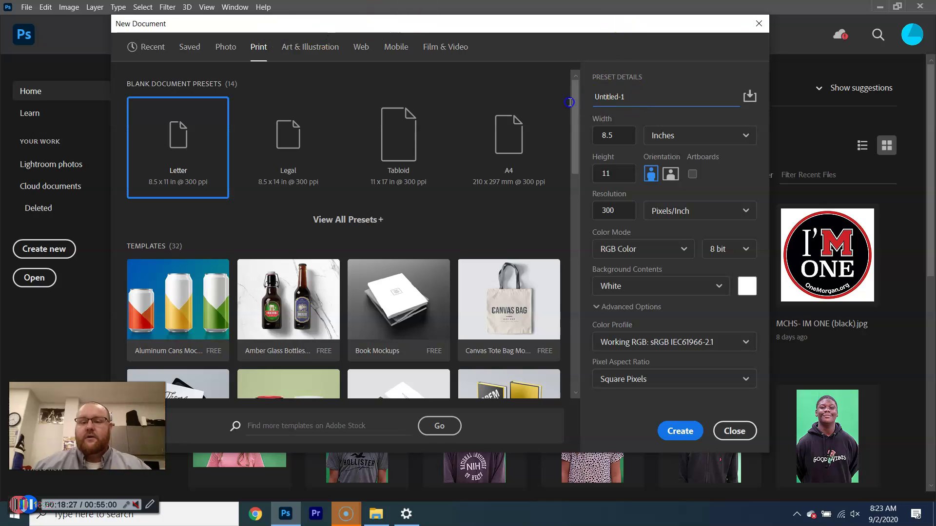
left_click_drag(628, 95, 575, 99)
type("shapes name")
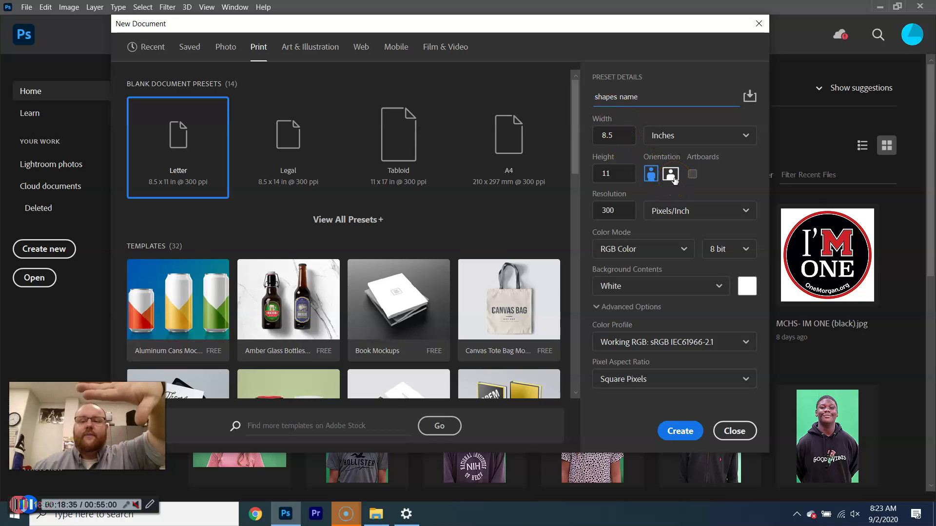
left_click(672, 174)
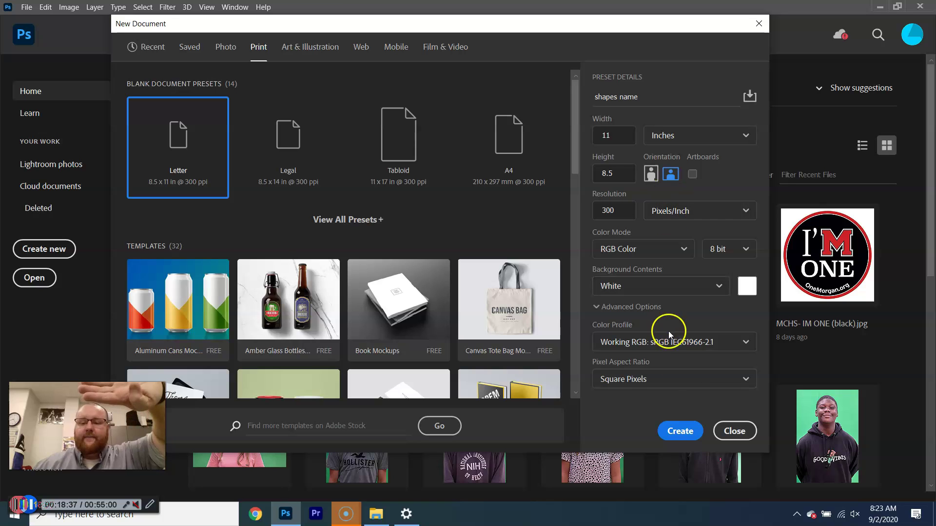
left_click(681, 430)
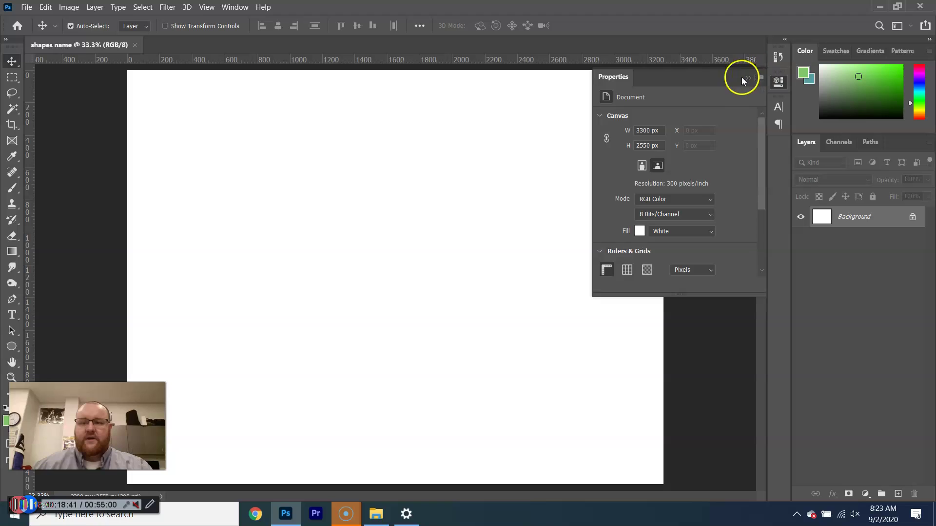
- Zoom out and draw the T's wide top bar and vertical stem as green rounded rectangles
key("ctrl")
key("ctrl+minus")
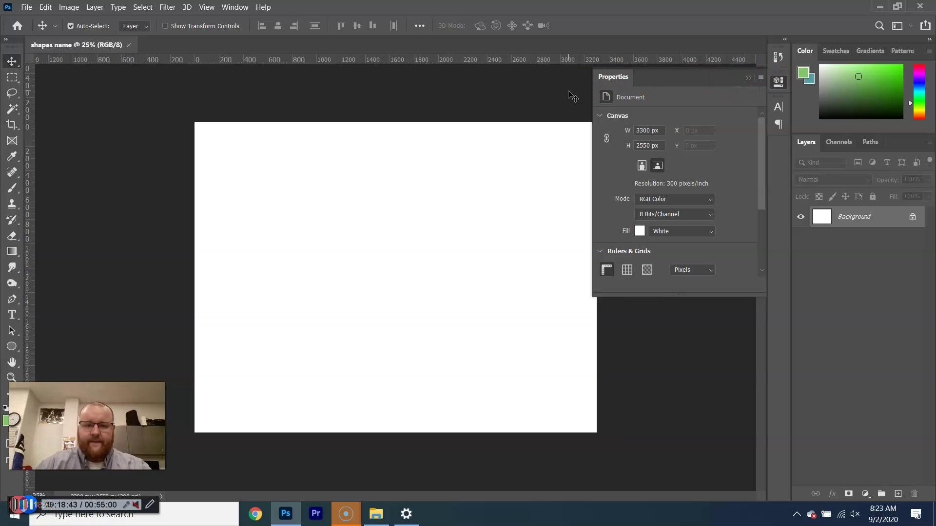
left_click(12, 315)
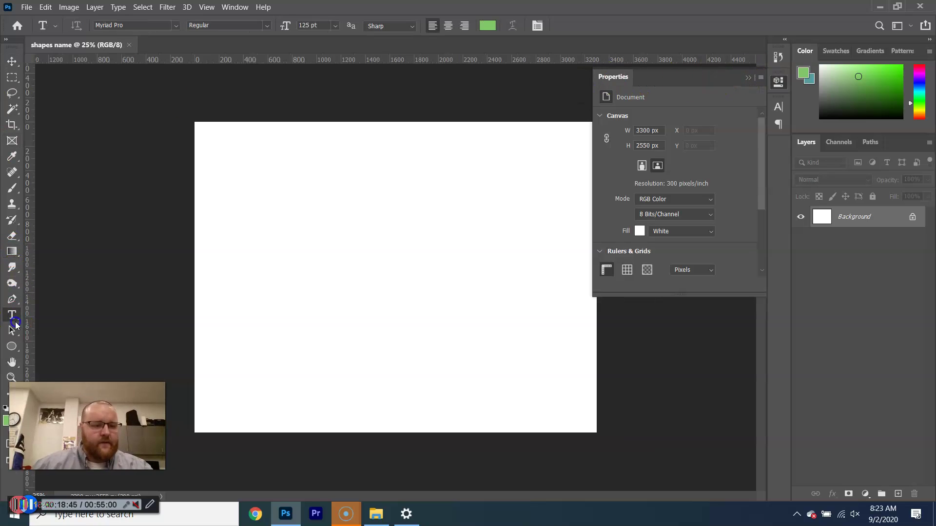
left_click(12, 346)
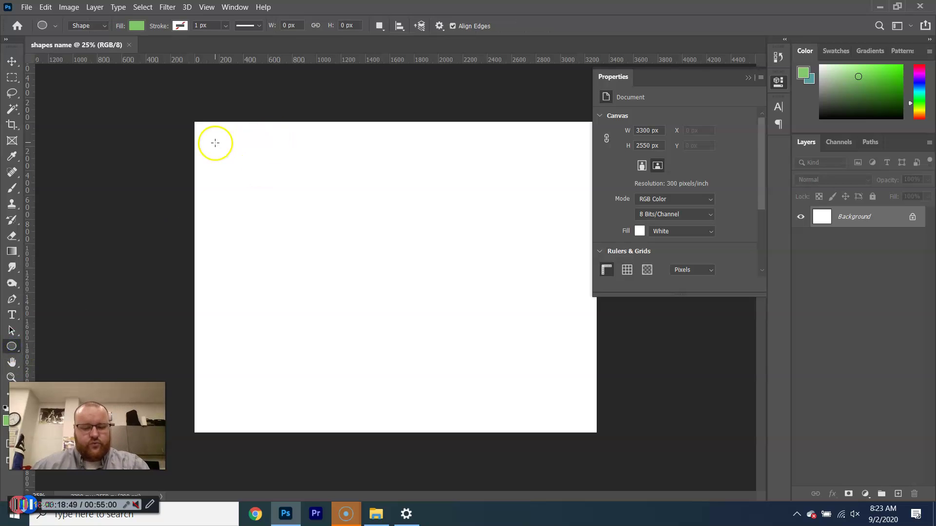
key("shift+u")
key("shift+u")
key("shift+u")
- Draw a large 1251 x 997 px green ellipse beside the T and try a white inner circle
key("shift+u")
key("shift+u")
left_click_drag(215, 141, 504, 264)
left_click_drag(277, 235, 397, 394)
key("shift+u")
left_click_drag(417, 281, 568, 401)
left_click_drag(466, 324, 530, 379)
left_click(605, 173)
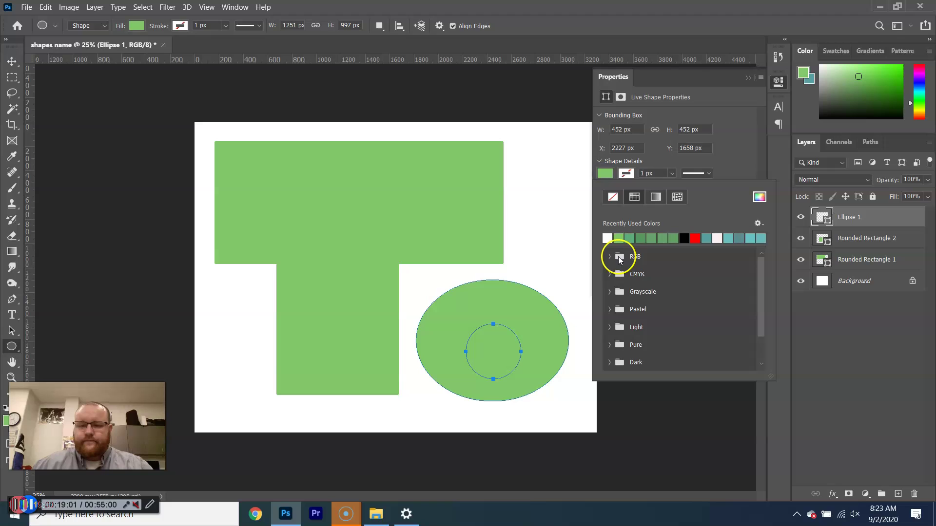
left_click(607, 237)
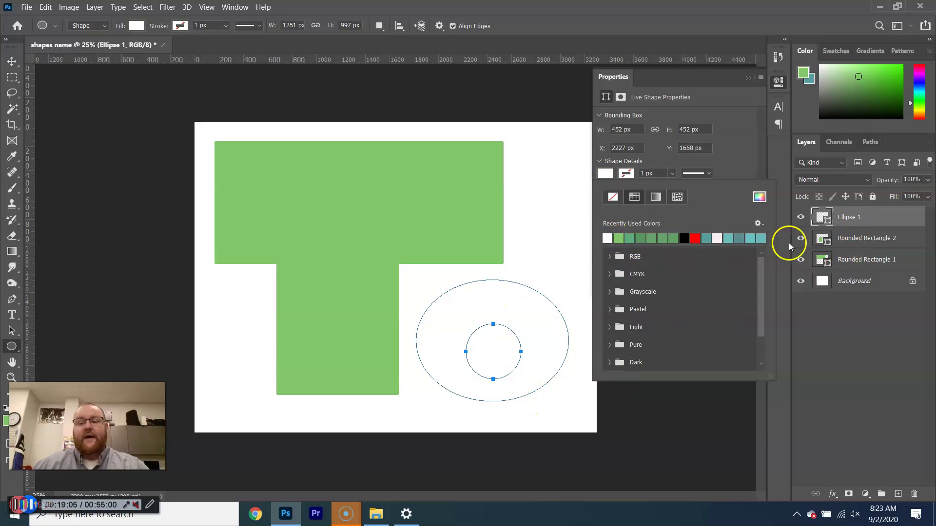
left_click(672, 431)
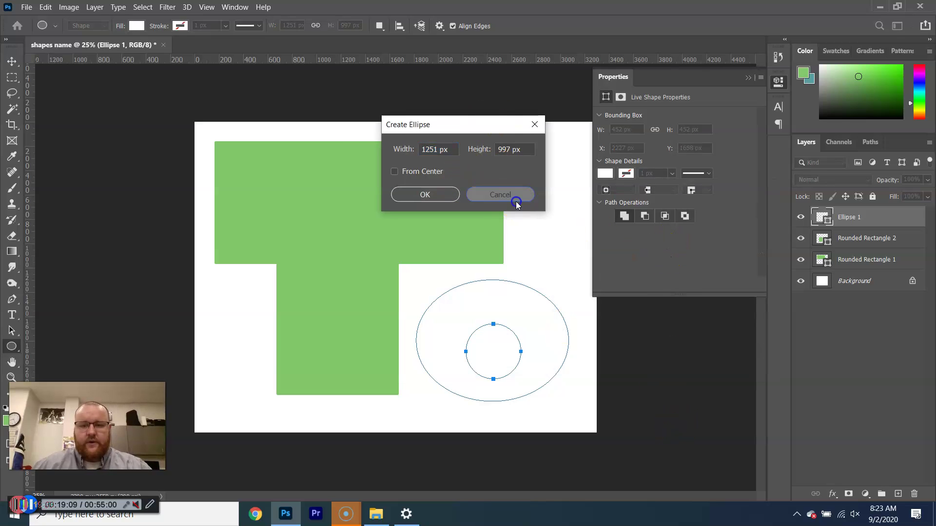
left_click(500, 195)
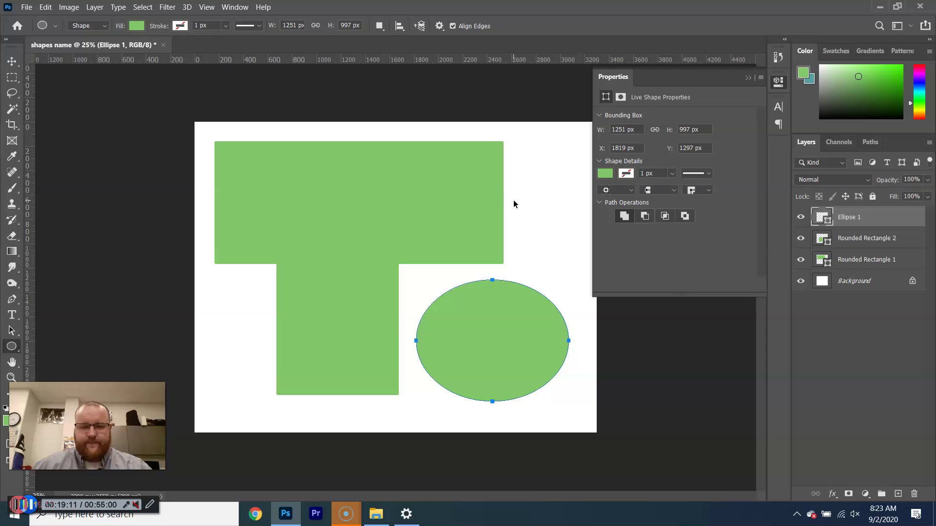
- Draw a 796 x 761 px Ellipse 2, move it into the green ellipse, and fill it white
left_click(910, 408)
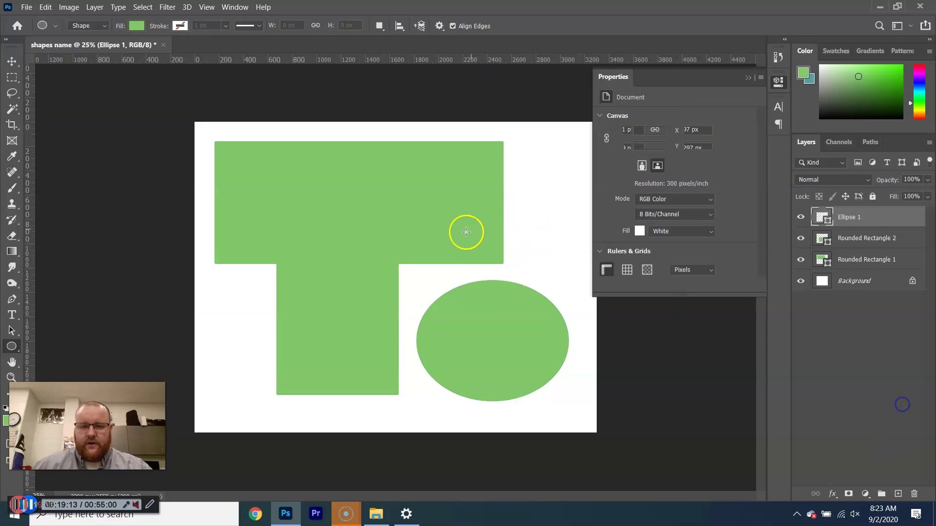
left_click_drag(518, 216, 615, 309)
key("v")
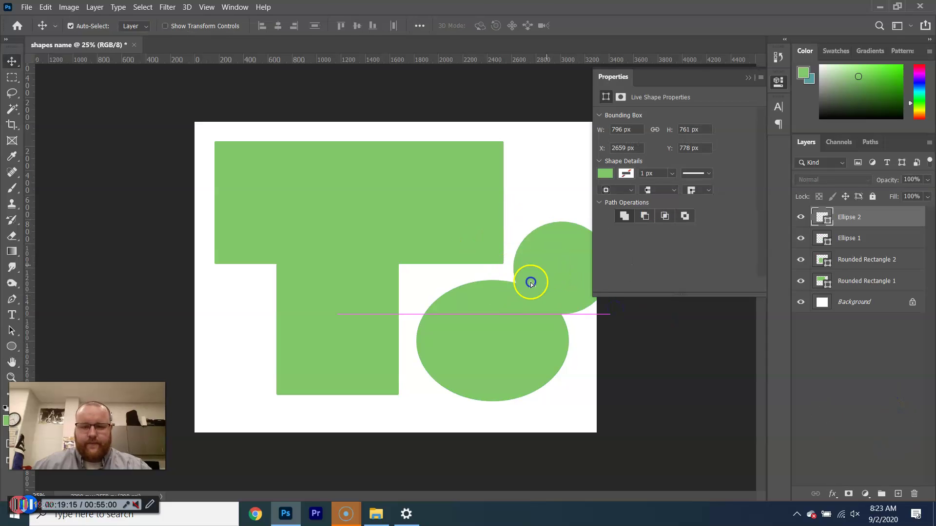
left_click_drag(520, 290, 479, 336)
left_click(604, 175)
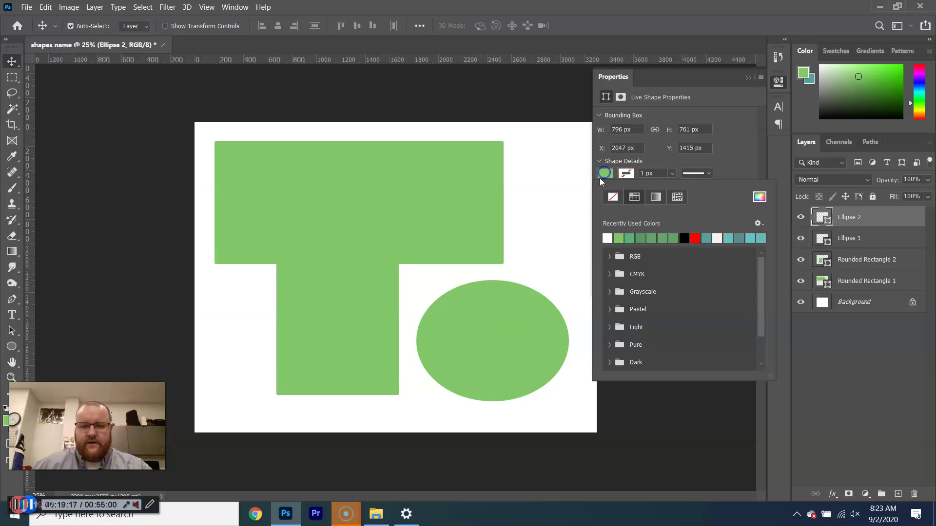
left_click(608, 237)
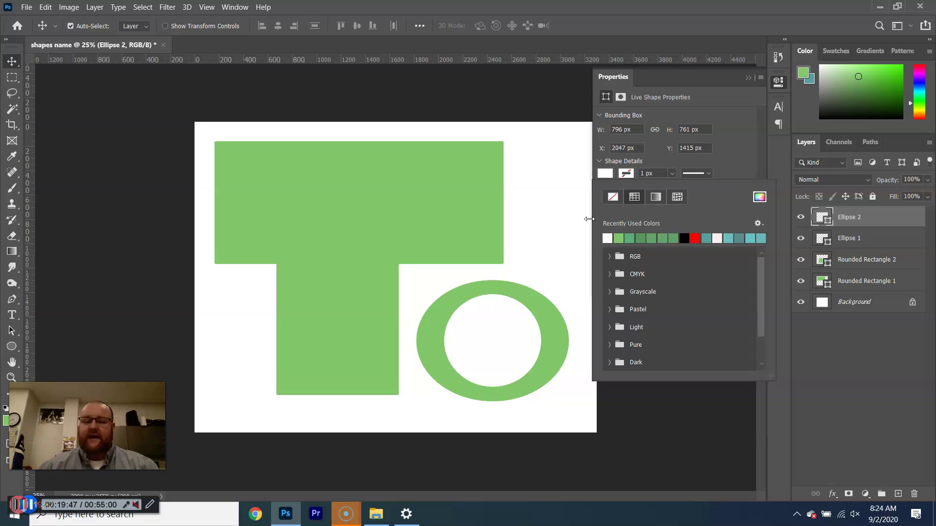
left_click(577, 221)
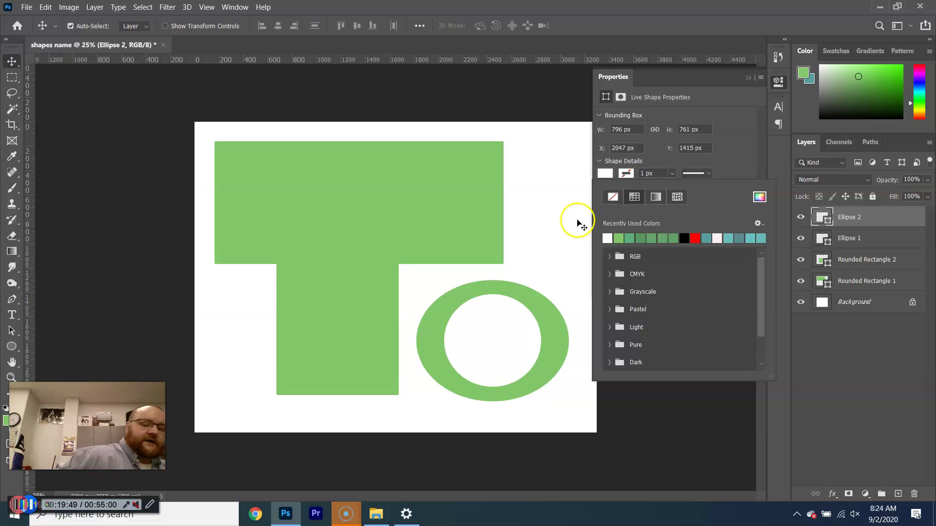
- Select both Rounded Rectangle layers and scale the T down to about 52%
left_click(880, 282)
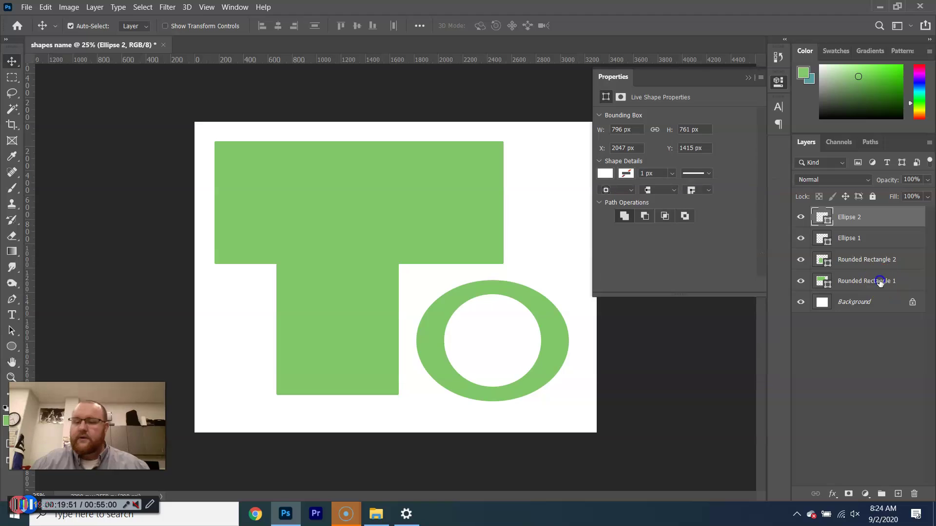
left_click(878, 261)
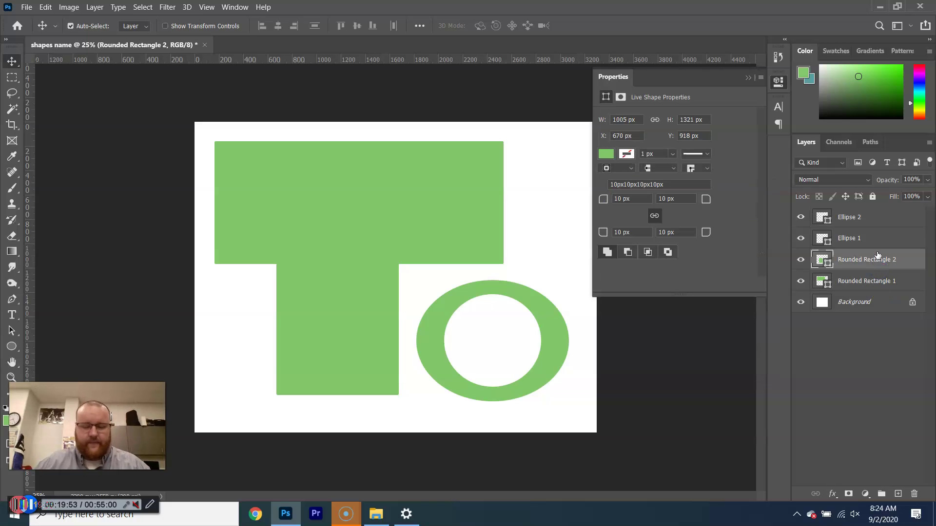
left_click(880, 278, "ctrl")
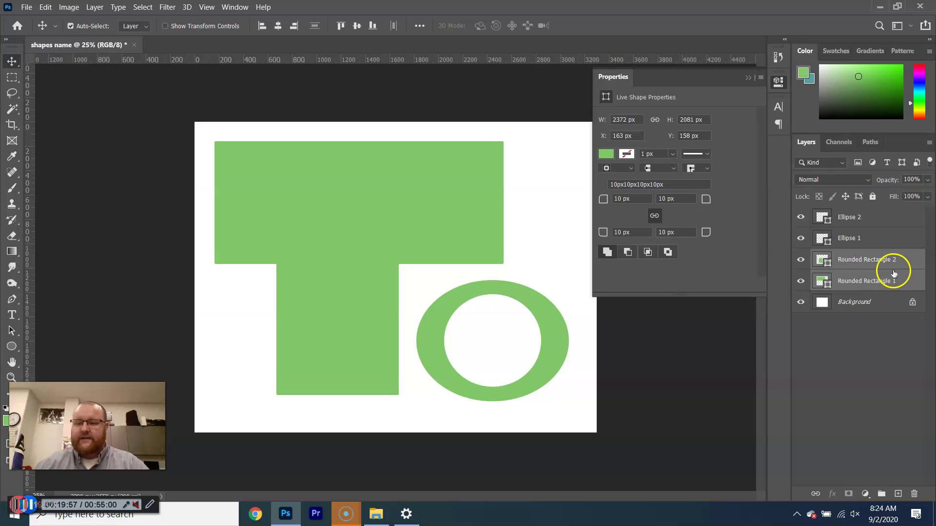
key("ctrl+t")
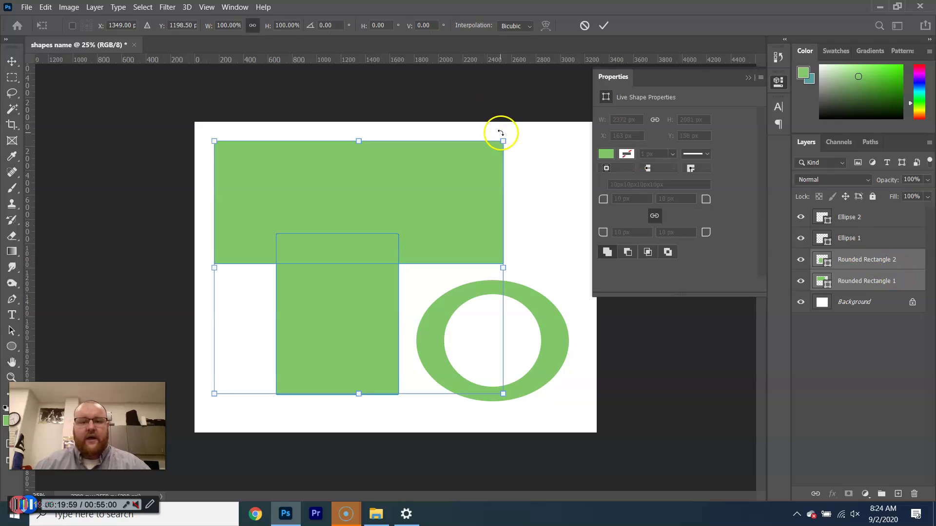
left_click_drag(501, 133, 321, 222)
key("Return")
- Select both Ellipse layers and start a free transform on the O
left_click(878, 226)
left_click(879, 222, "shift")
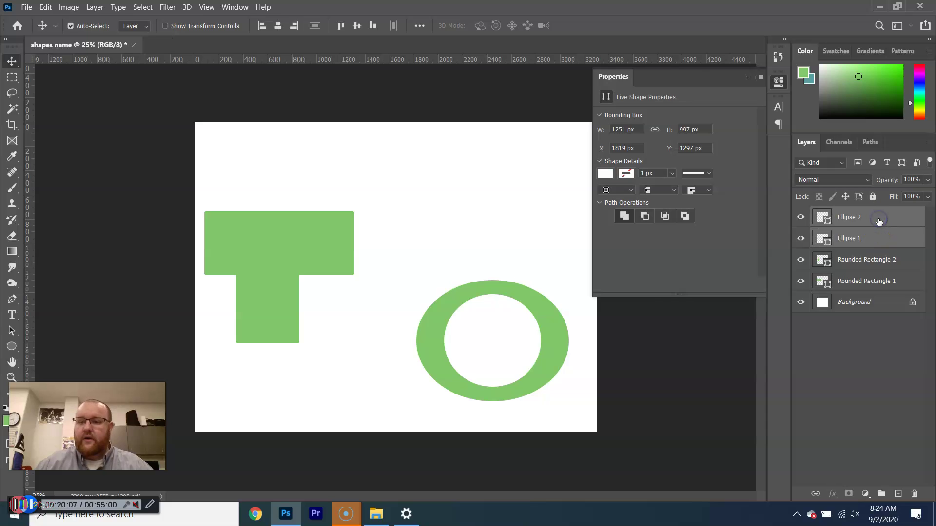
key("ctrl+t")
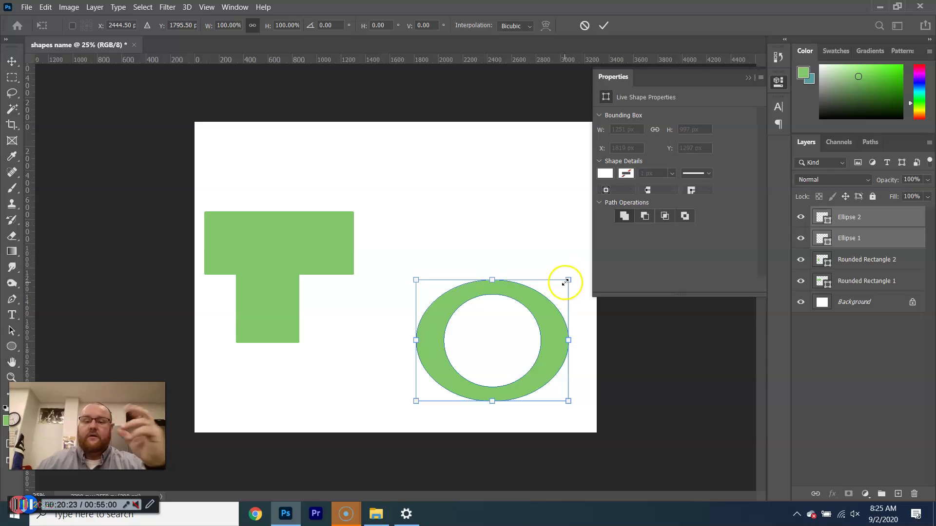
- Scale the O ring to 48.62% and shift the T's stem right to X 432.16 px
left_click_drag(565, 282, 400, 297)
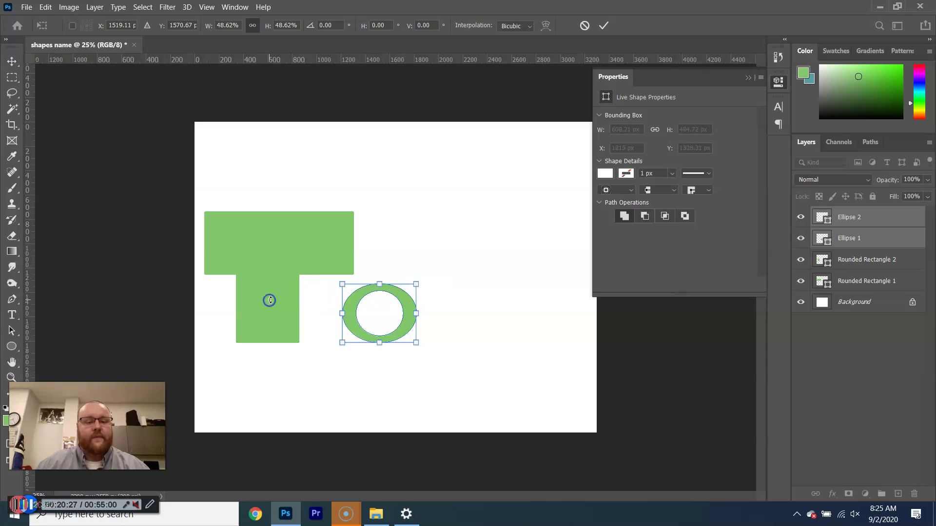
left_click(269, 300)
left_click(271, 299)
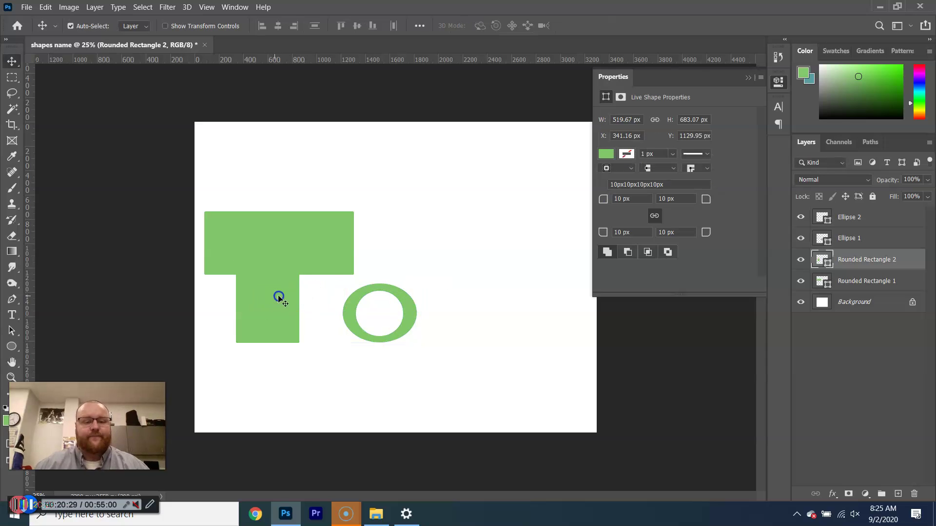
left_click_drag(283, 296, 291, 297)
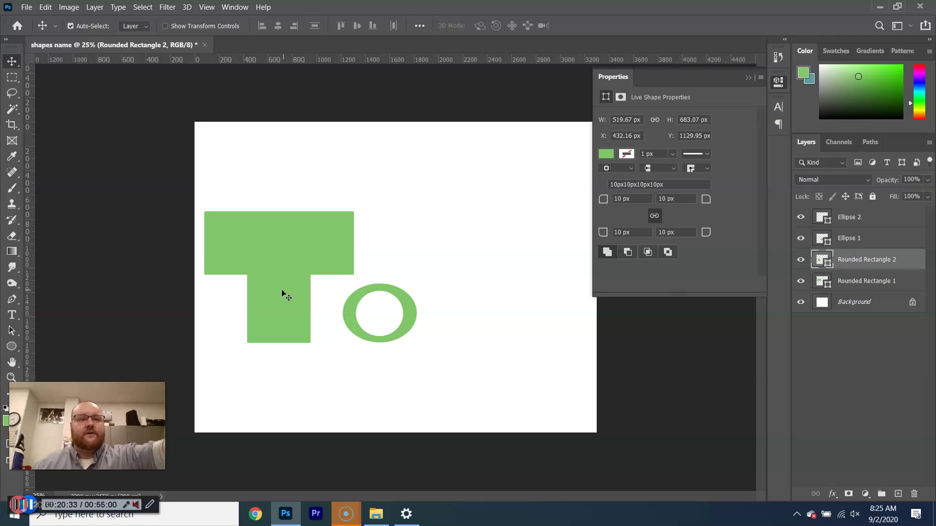
left_click(276, 278)
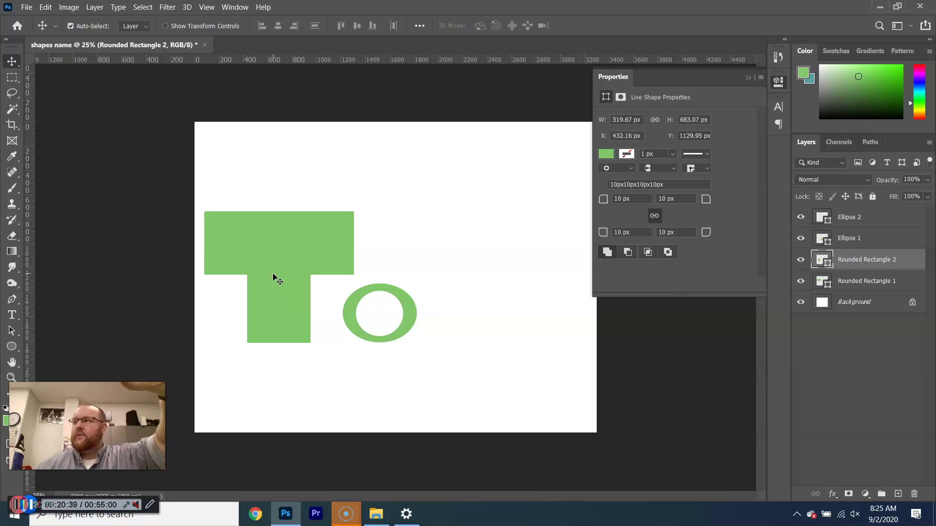
left_click(275, 273)
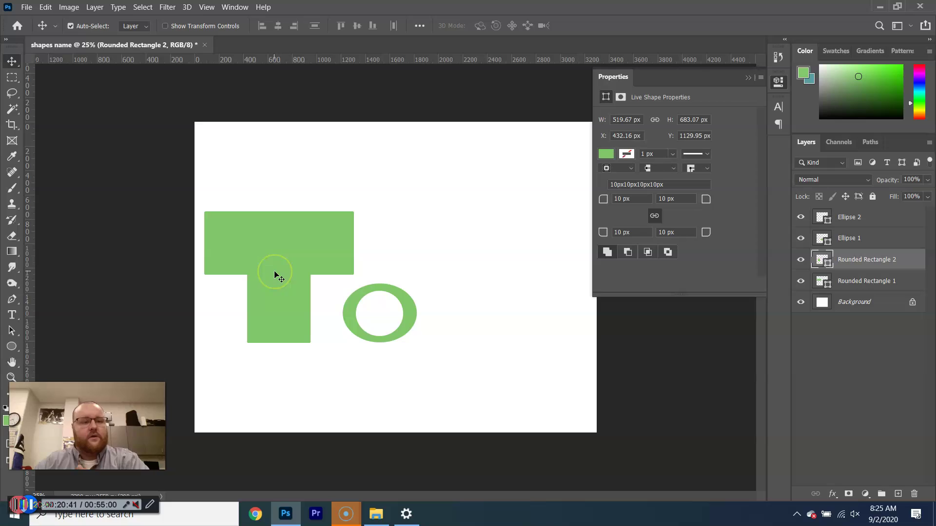